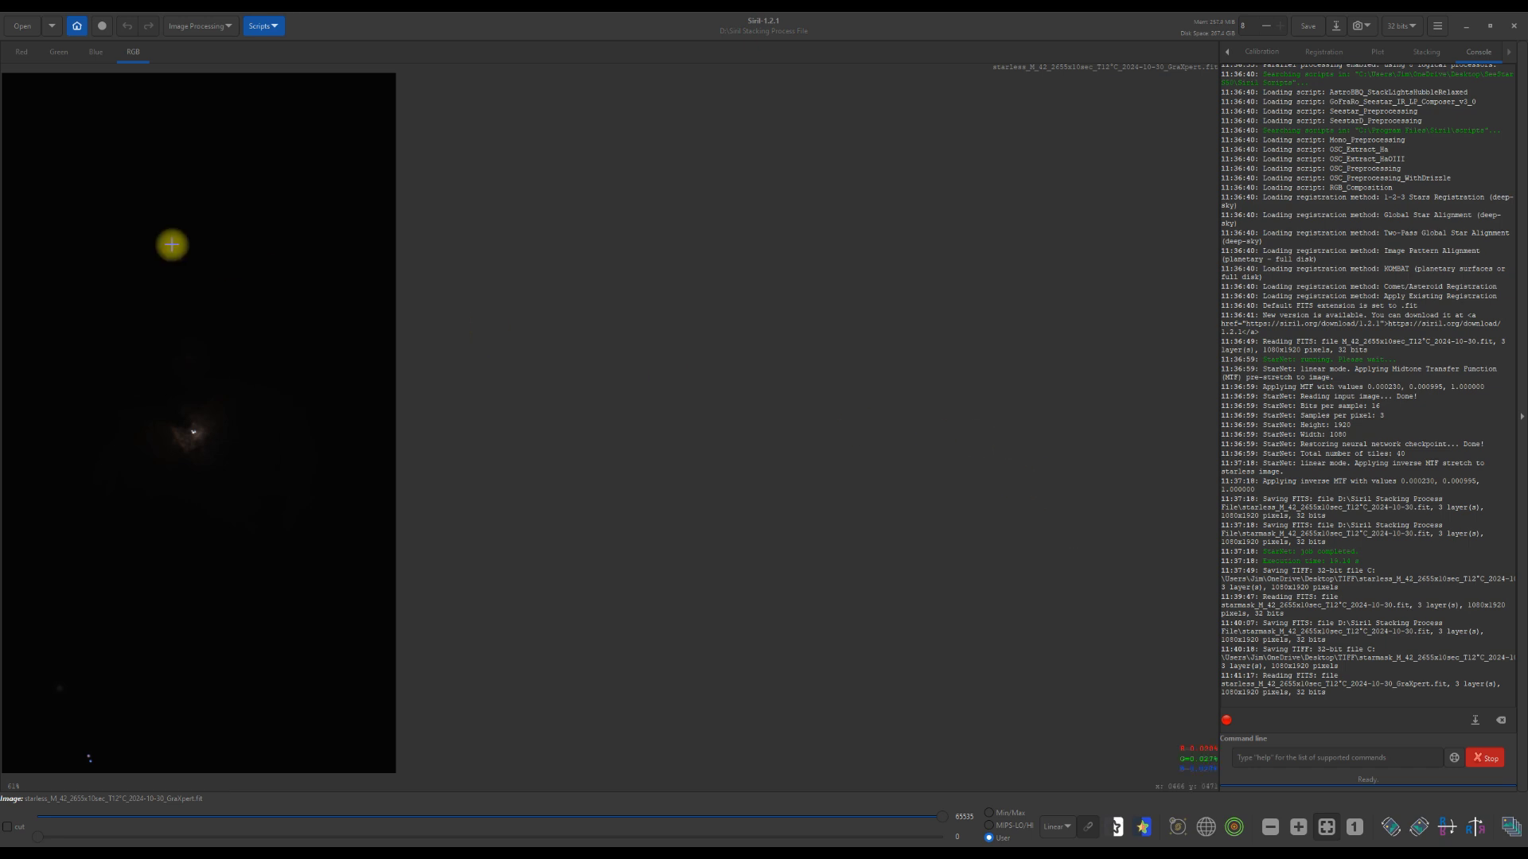
Step: Preview a generalised hyperbolic transform stretch with local intensity -3.616 and stretch factor 7.516
left_click(222, 27)
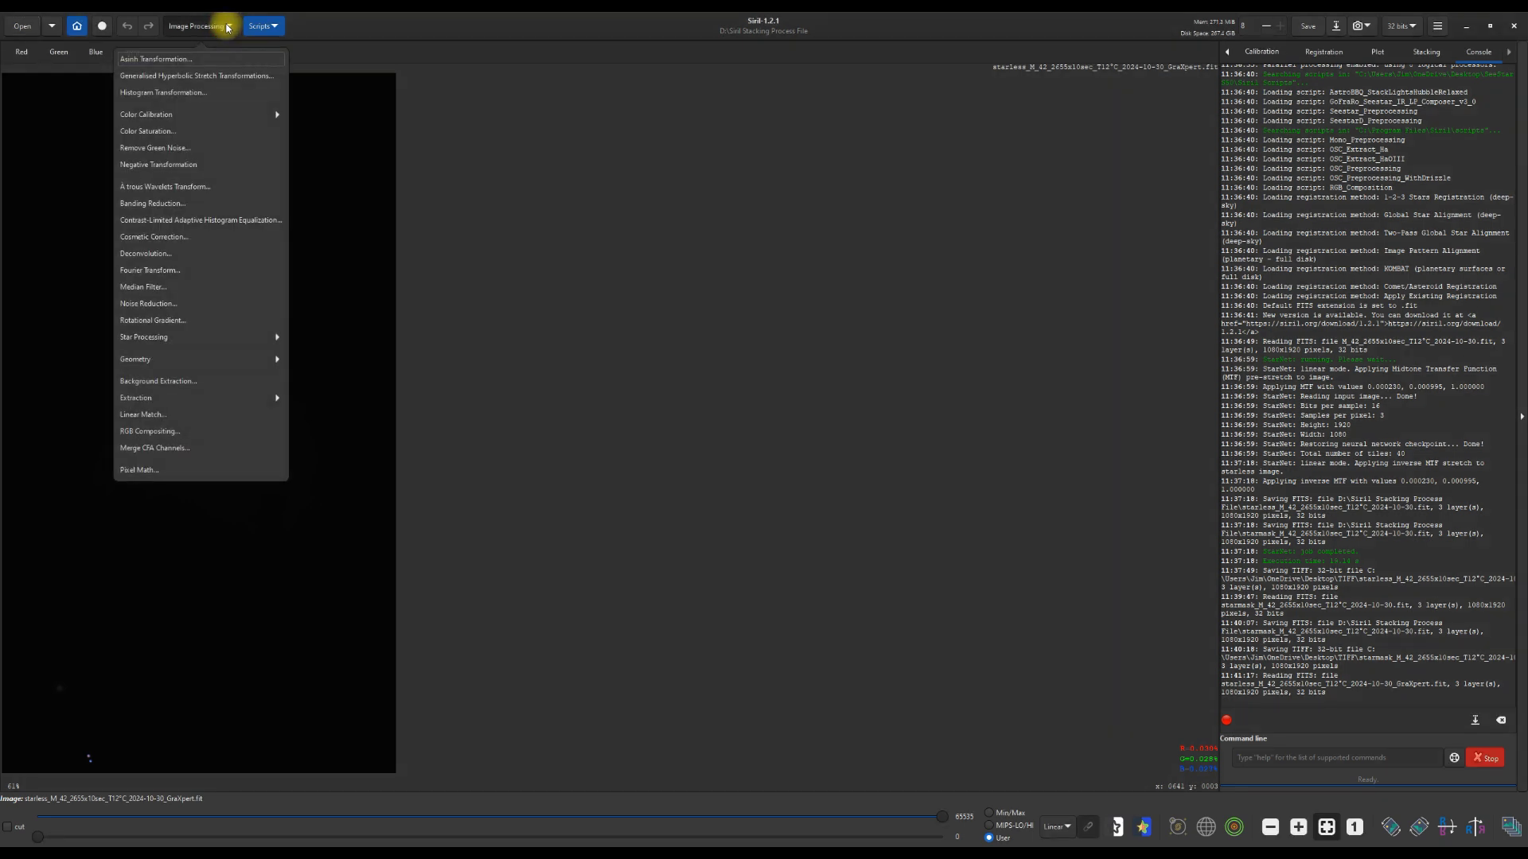
left_click(201, 75)
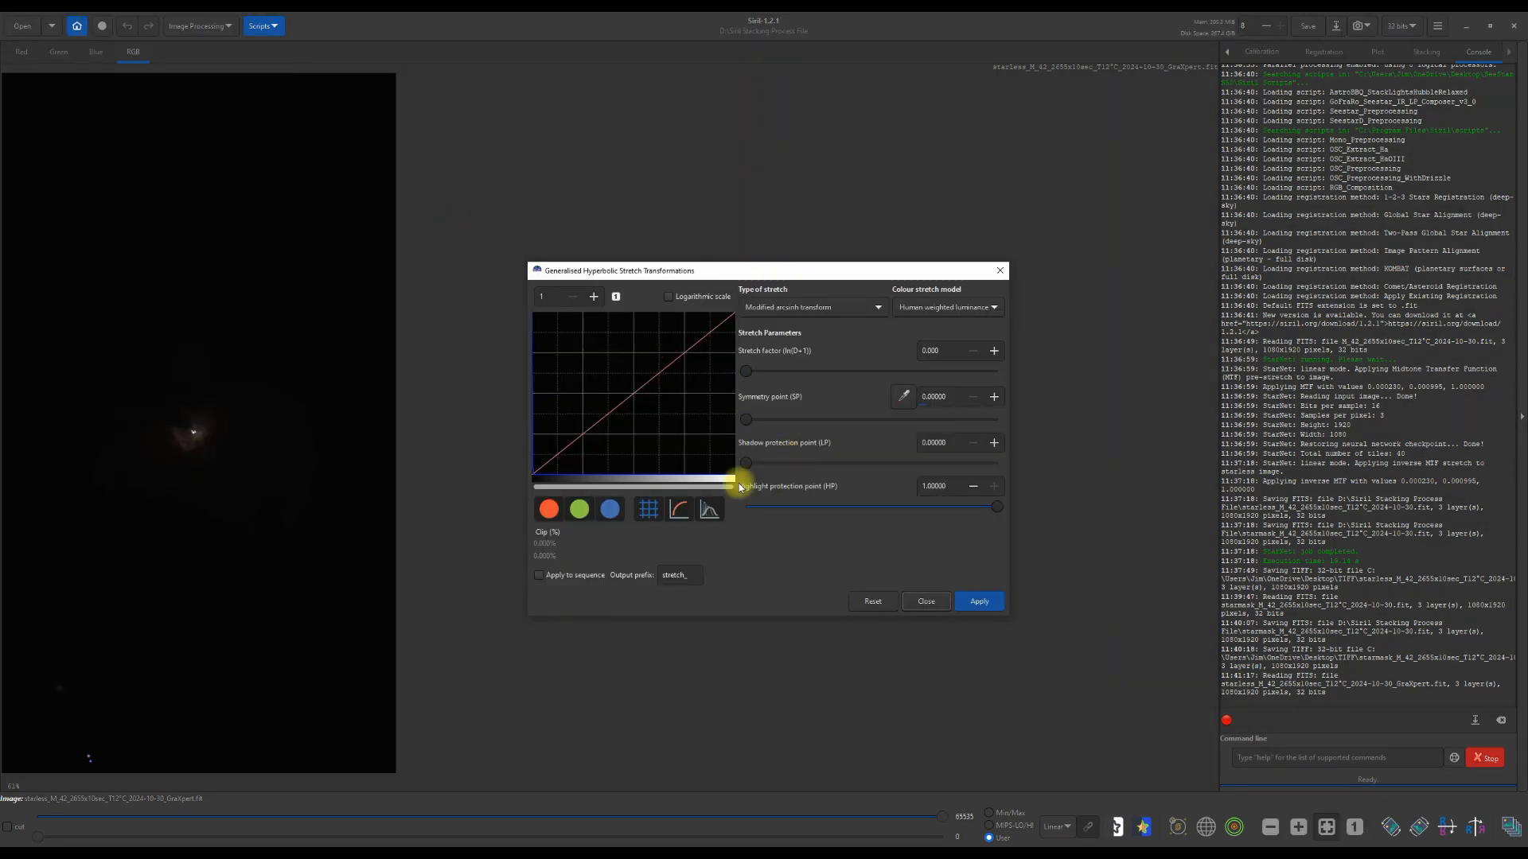
left_click(875, 308)
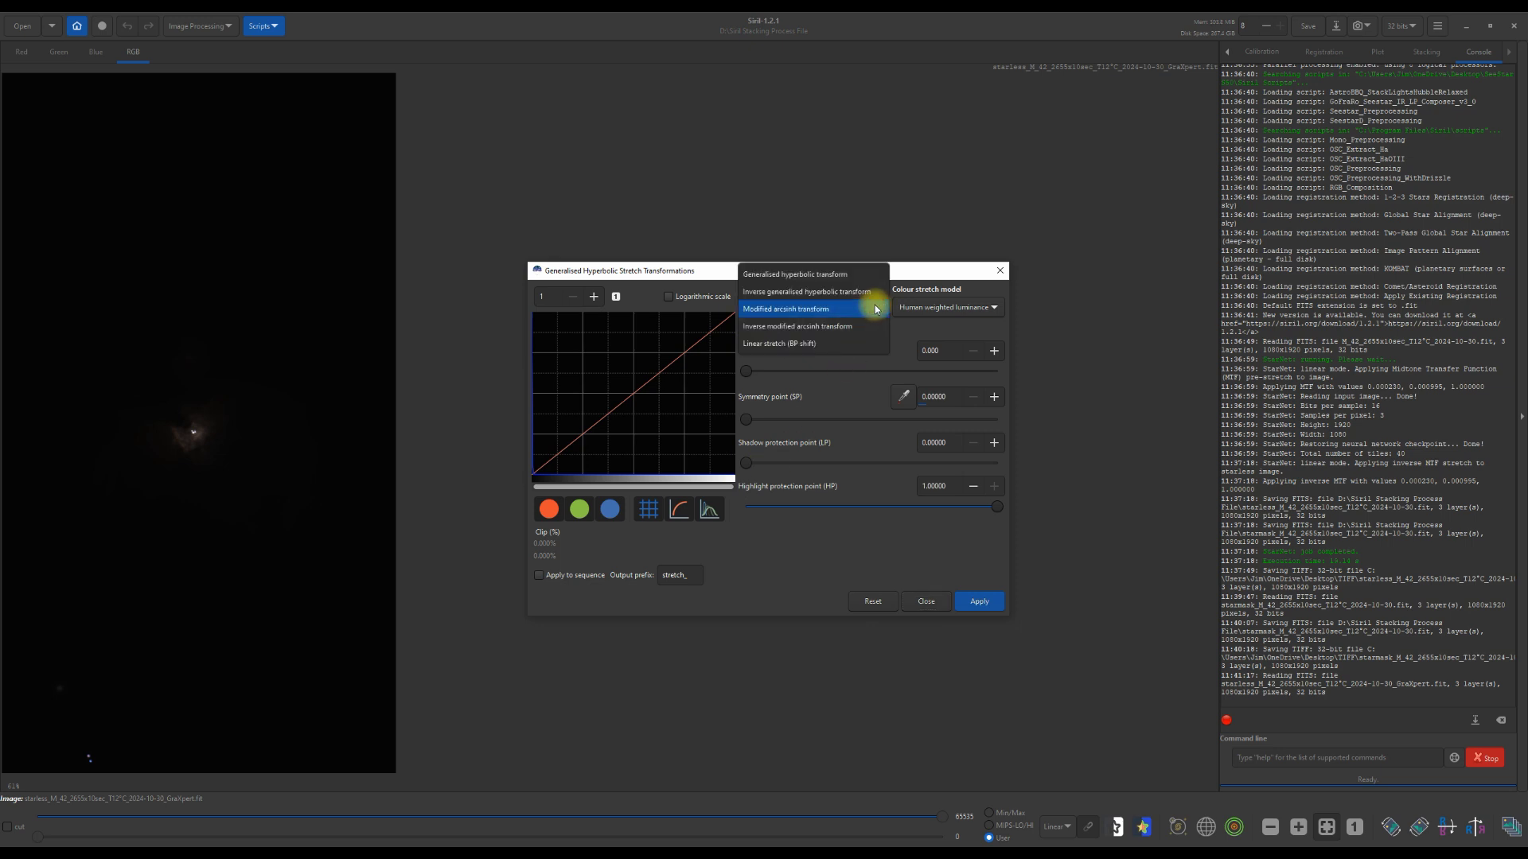
left_click(828, 274)
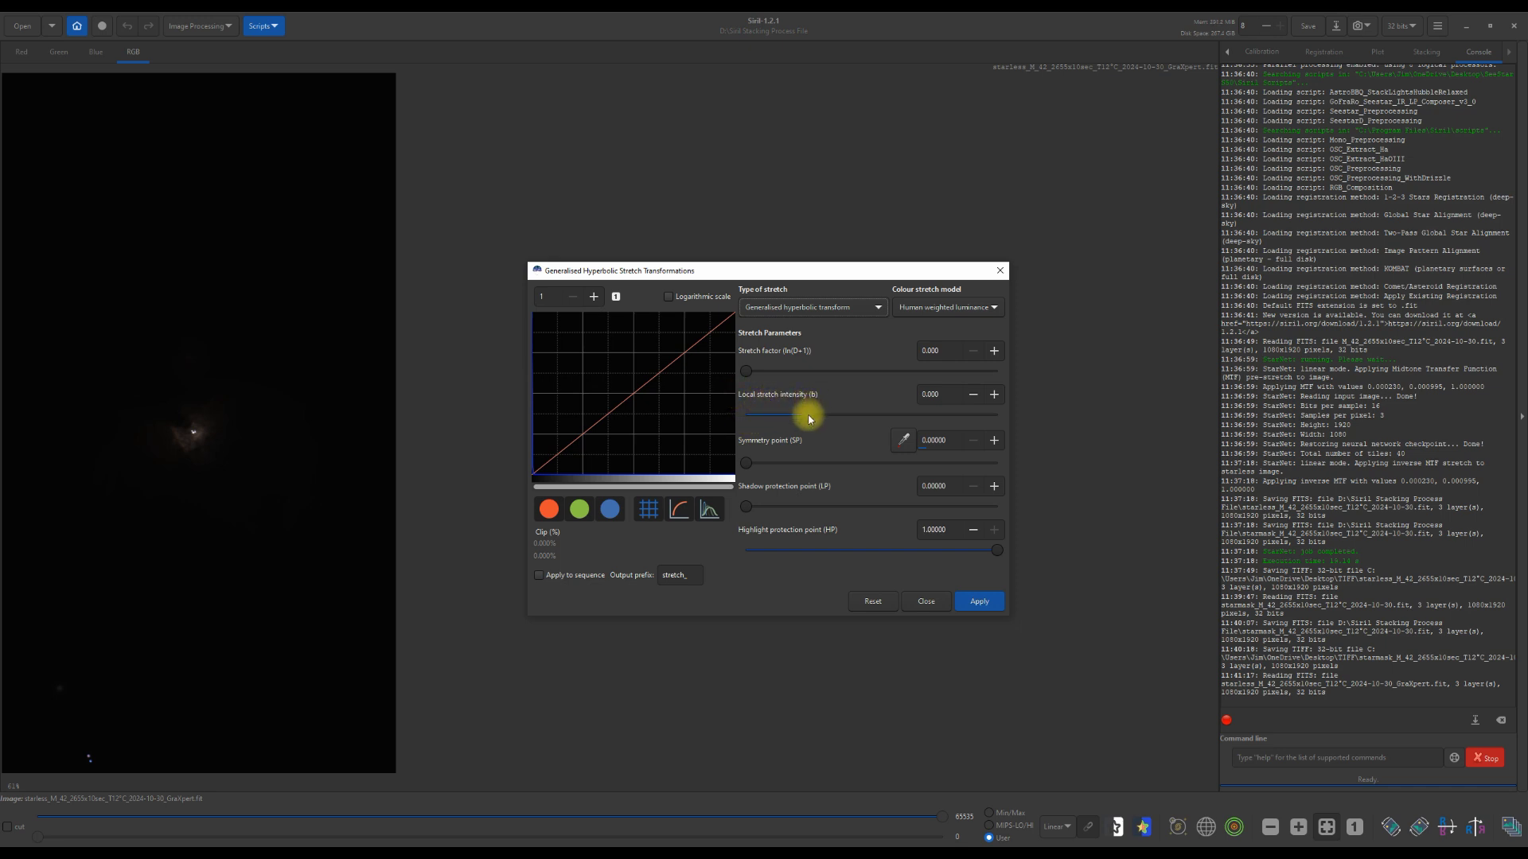
left_click_drag(808, 414, 779, 422)
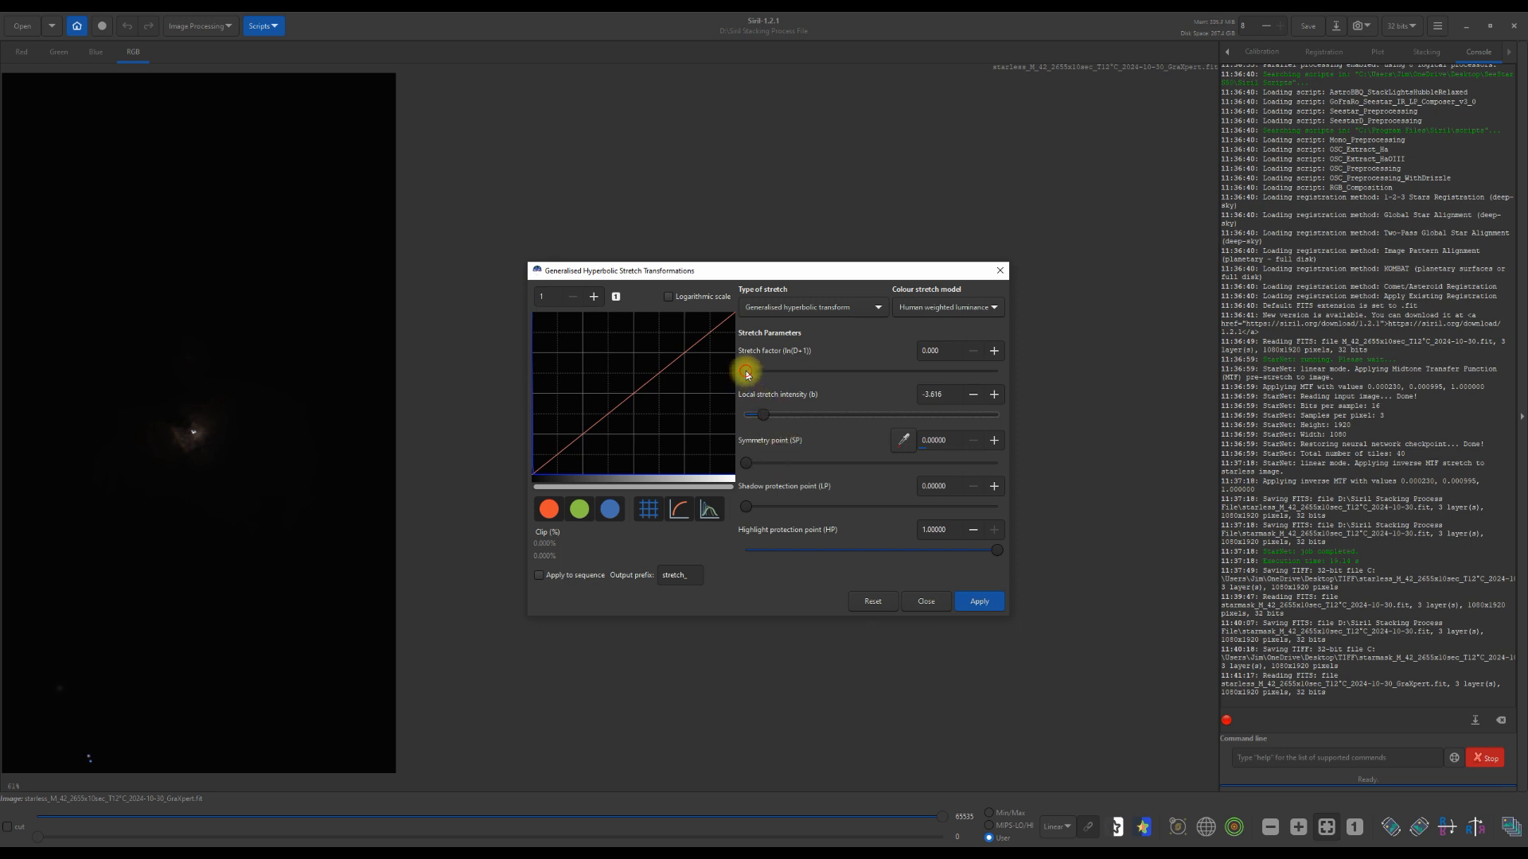
left_click_drag(744, 371, 936, 408)
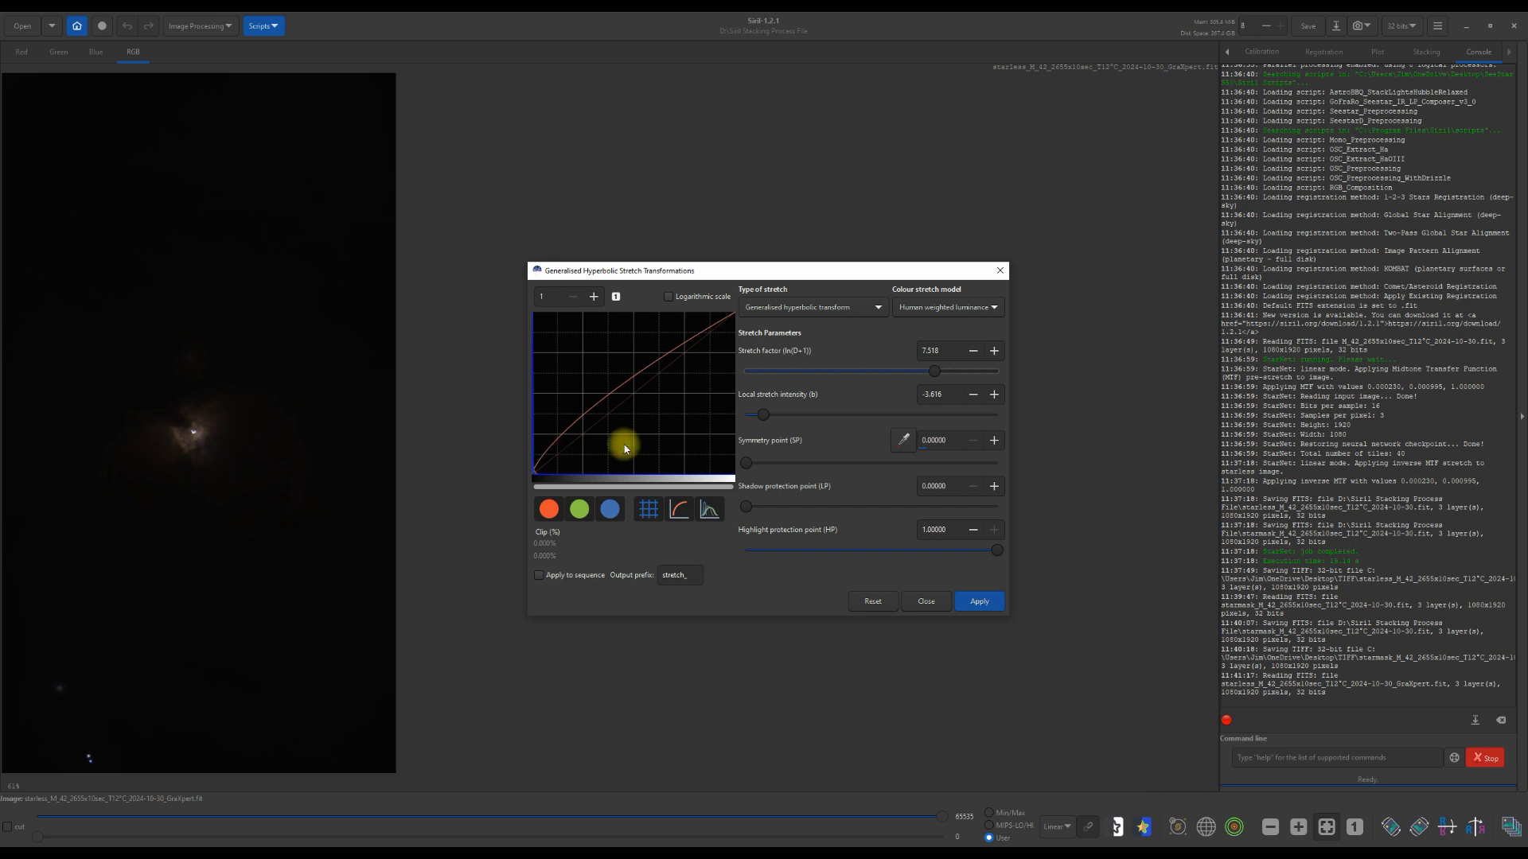
Step: Apply the first stretch, then a second with local intensity about -2.2 and factor about 4.5
left_click(981, 604)
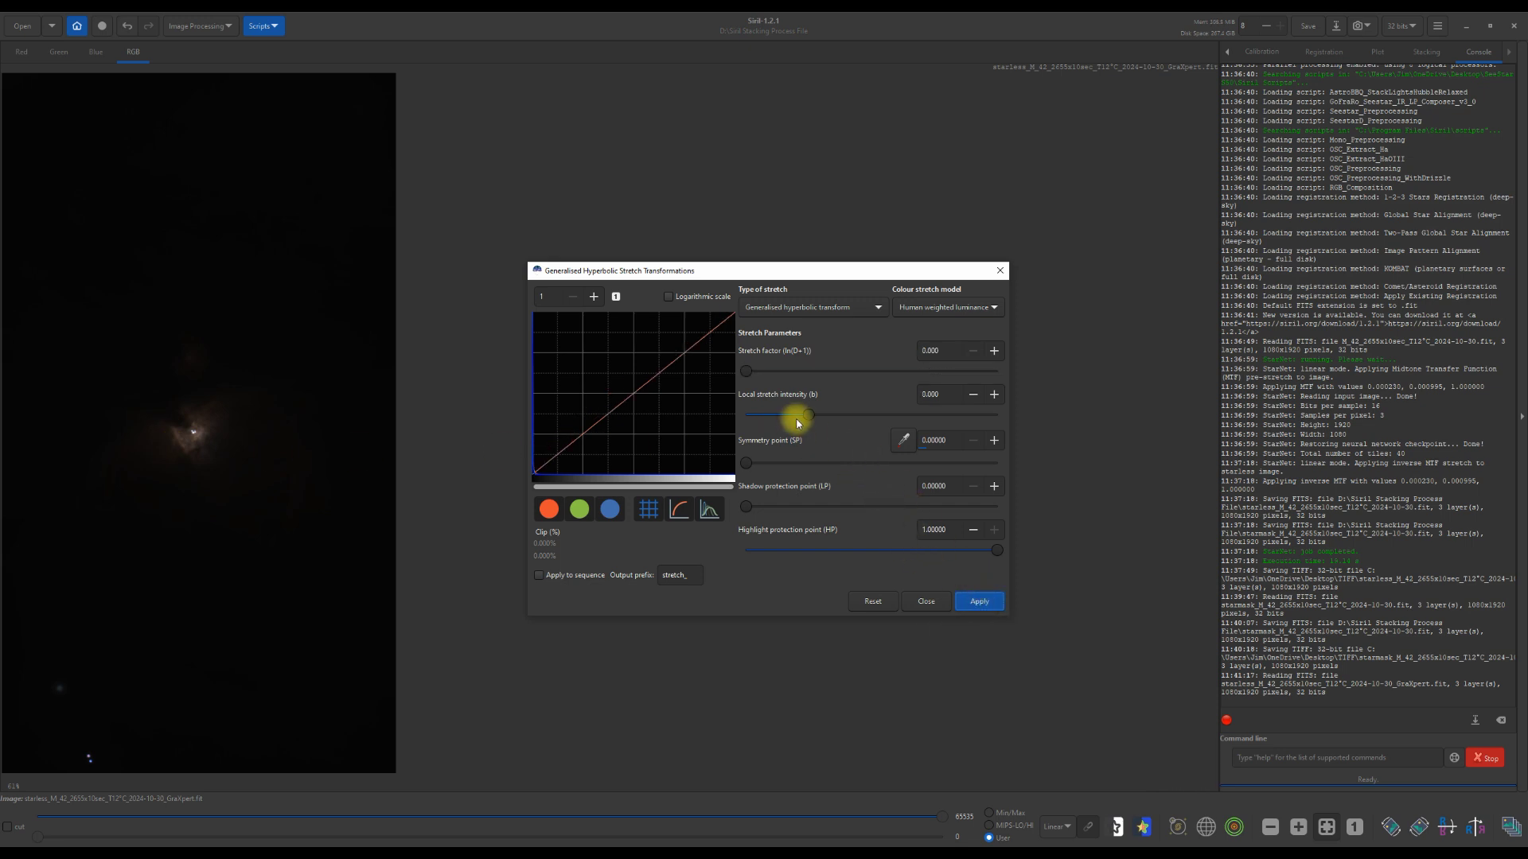
left_click_drag(808, 414, 770, 422)
left_click_drag(745, 371, 928, 390)
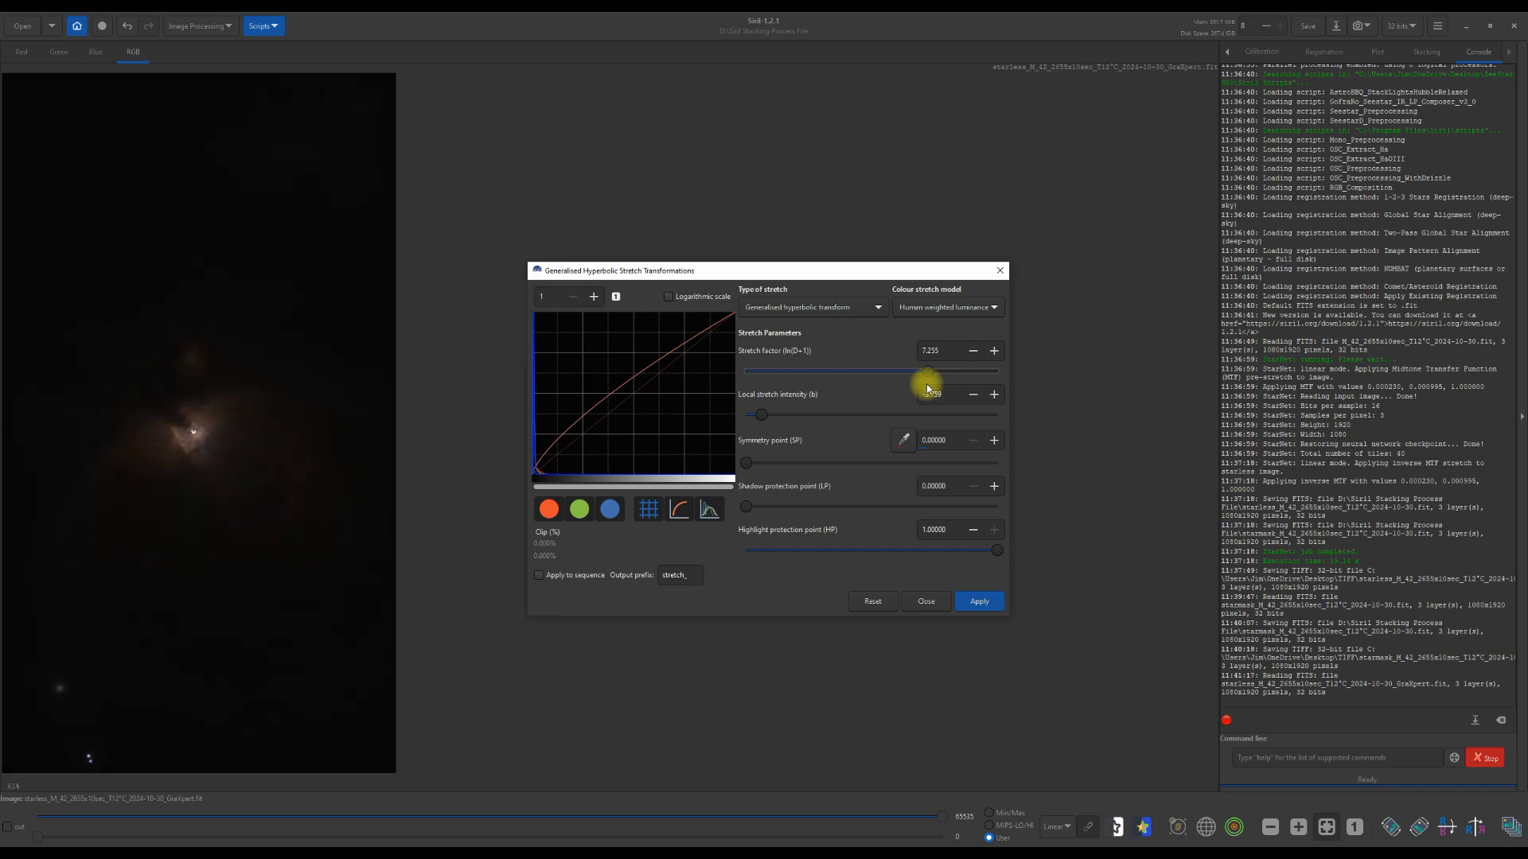
left_click(978, 601)
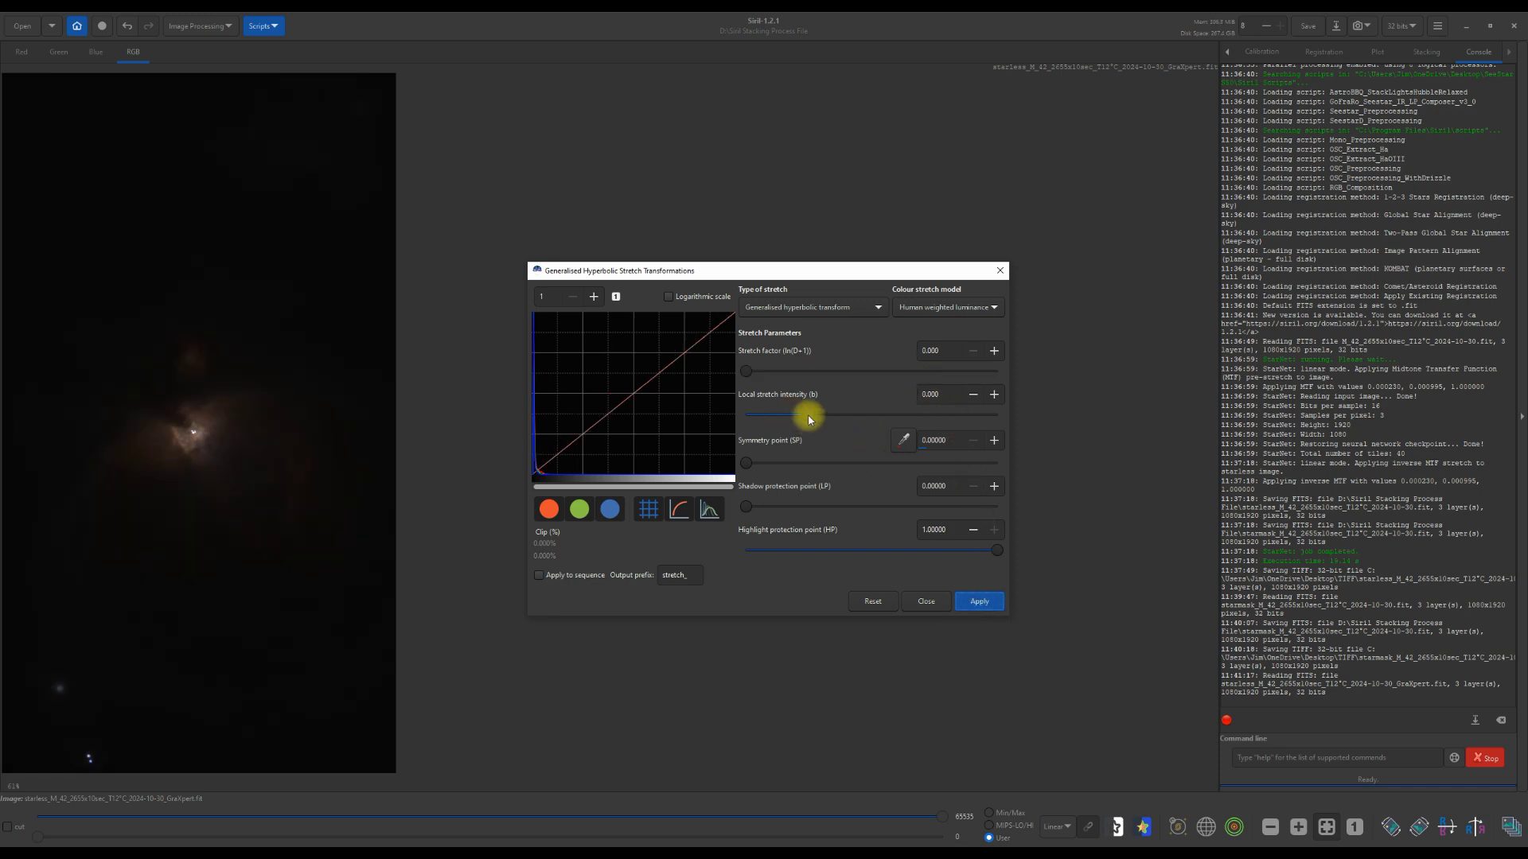
Step: Apply further hyperbolic stretches, ending with local intensity about -2.6 and stretch factor about 3.3
left_click_drag(809, 419, 937, 400)
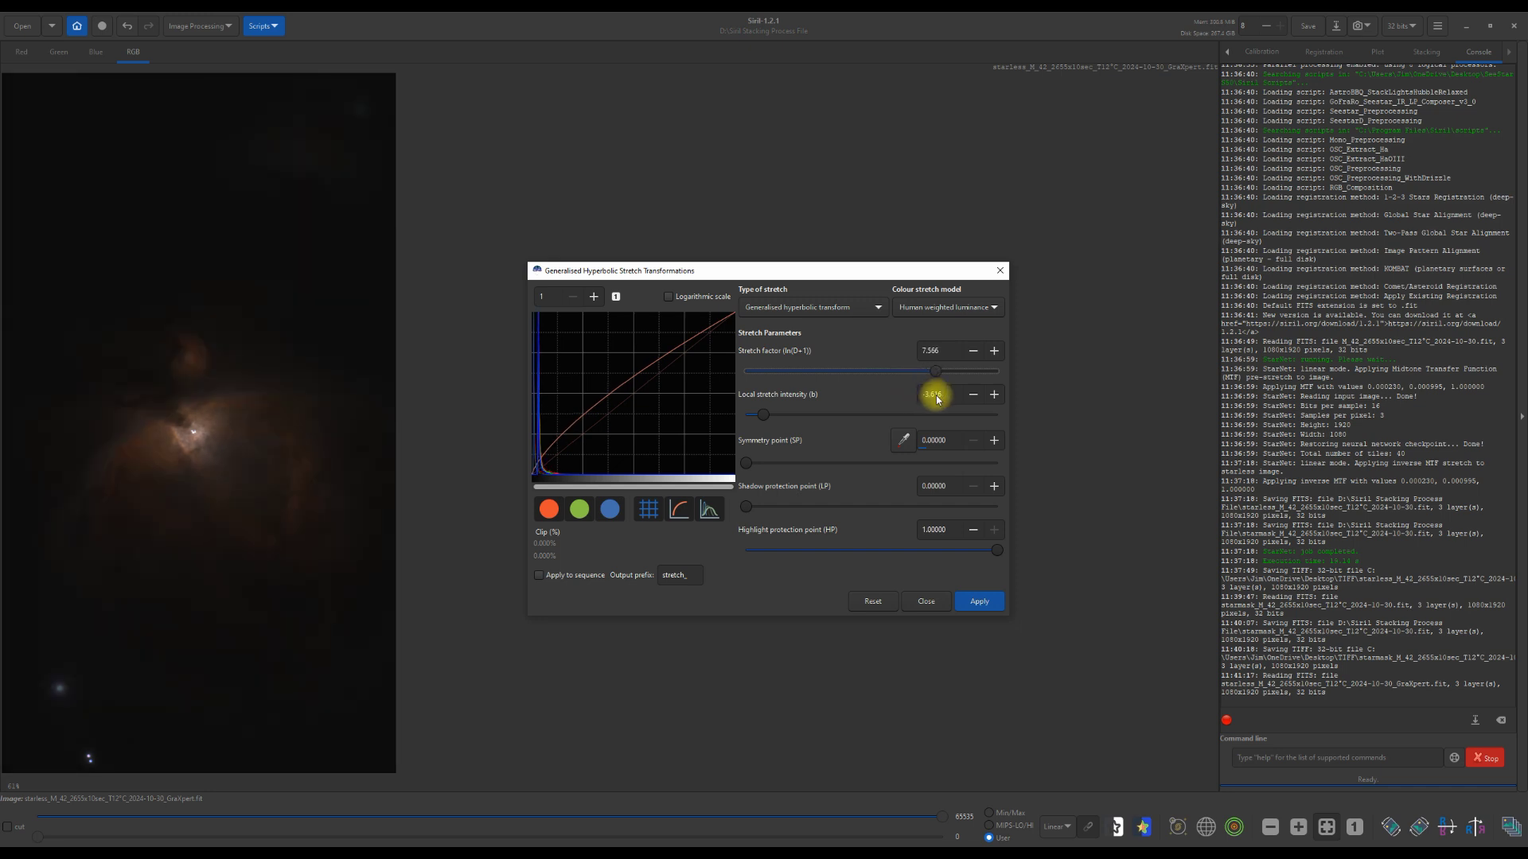
left_click(980, 602)
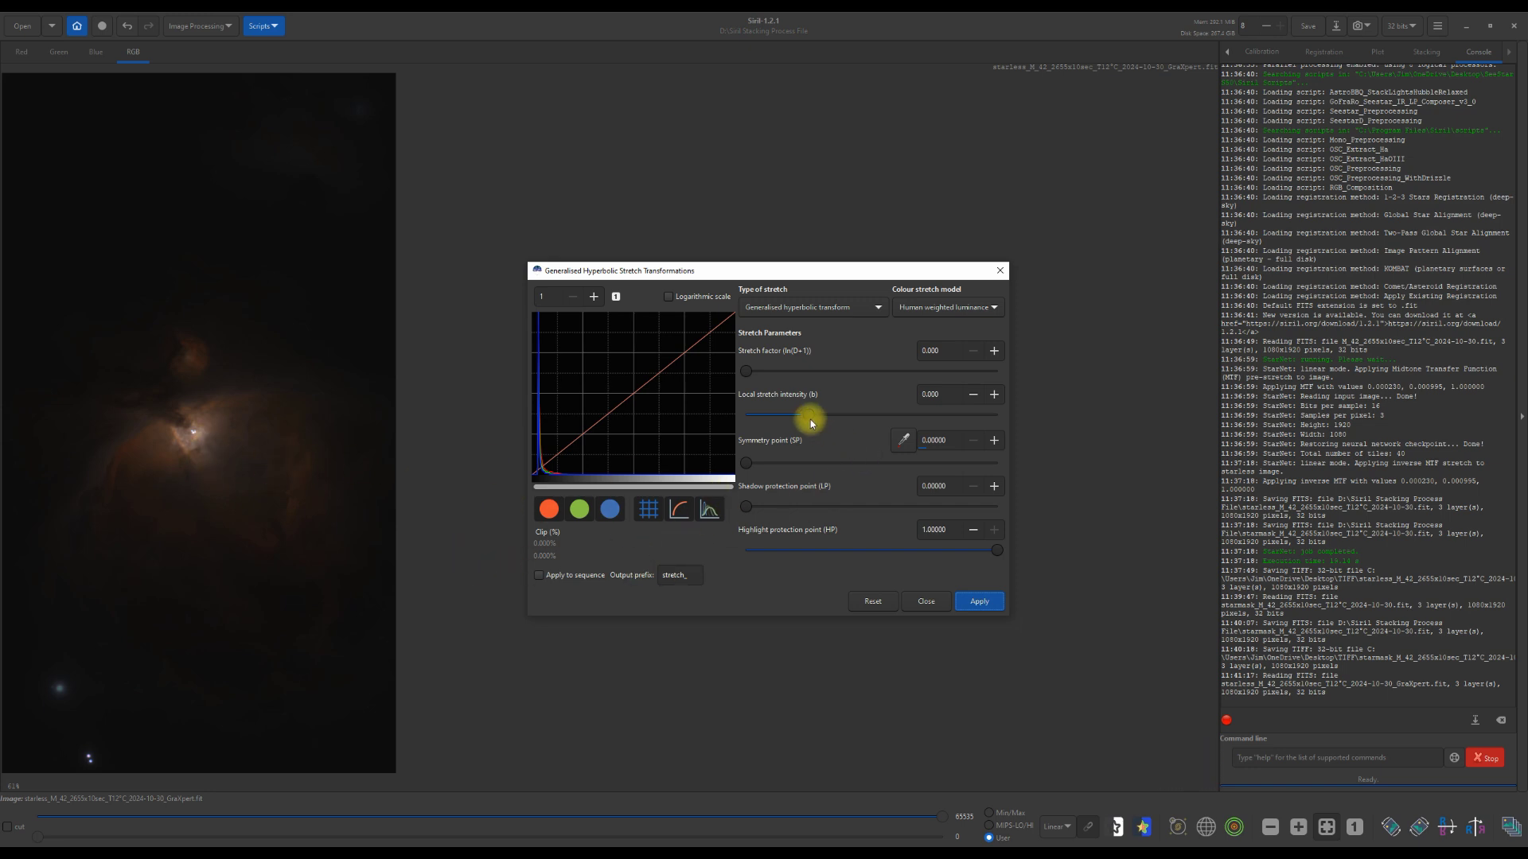
left_click_drag(808, 413, 908, 403)
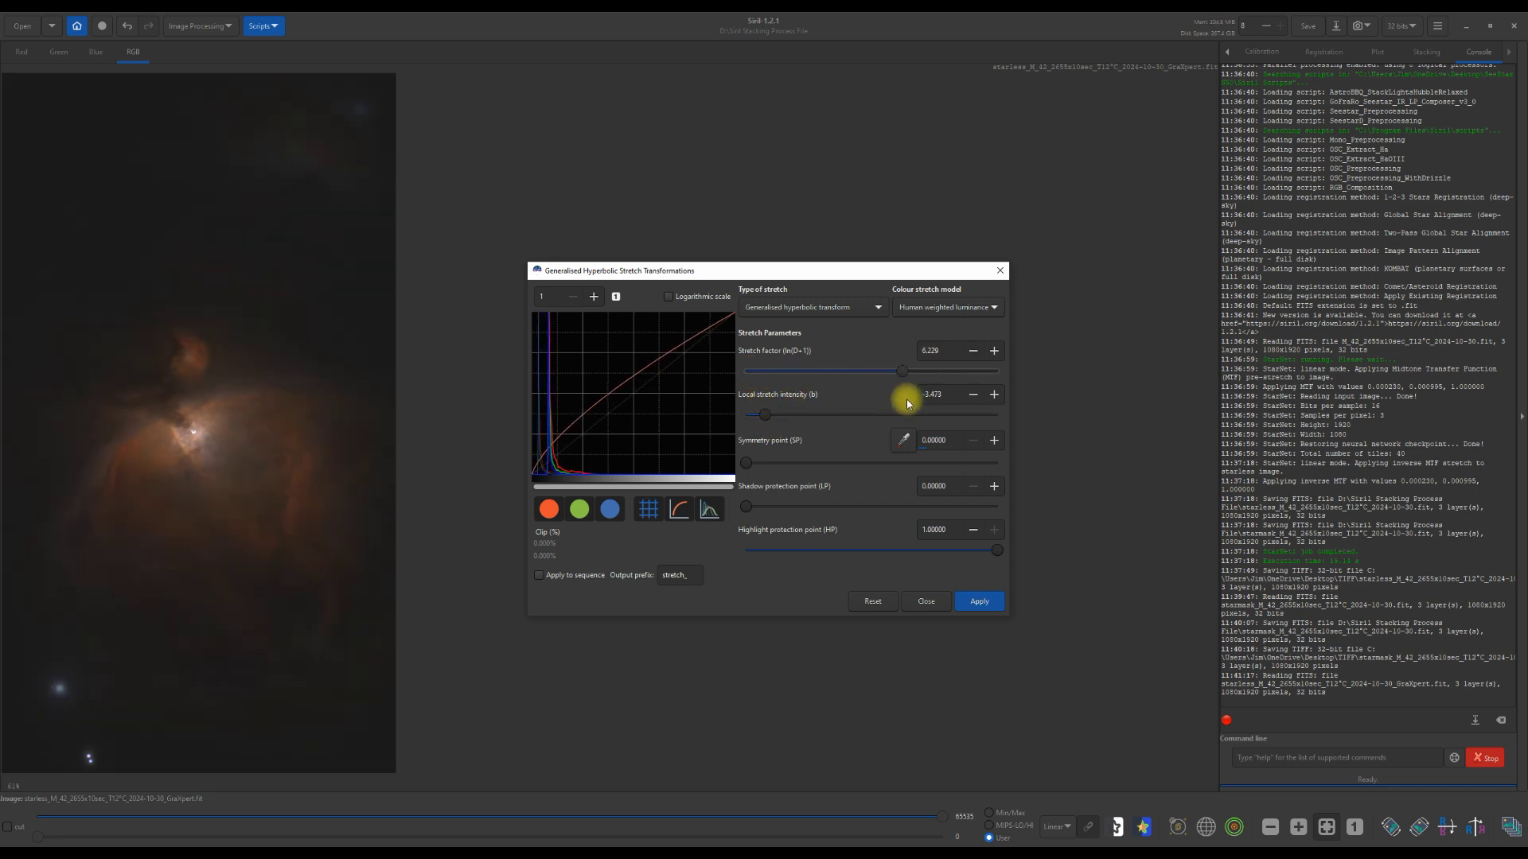
left_click(977, 600)
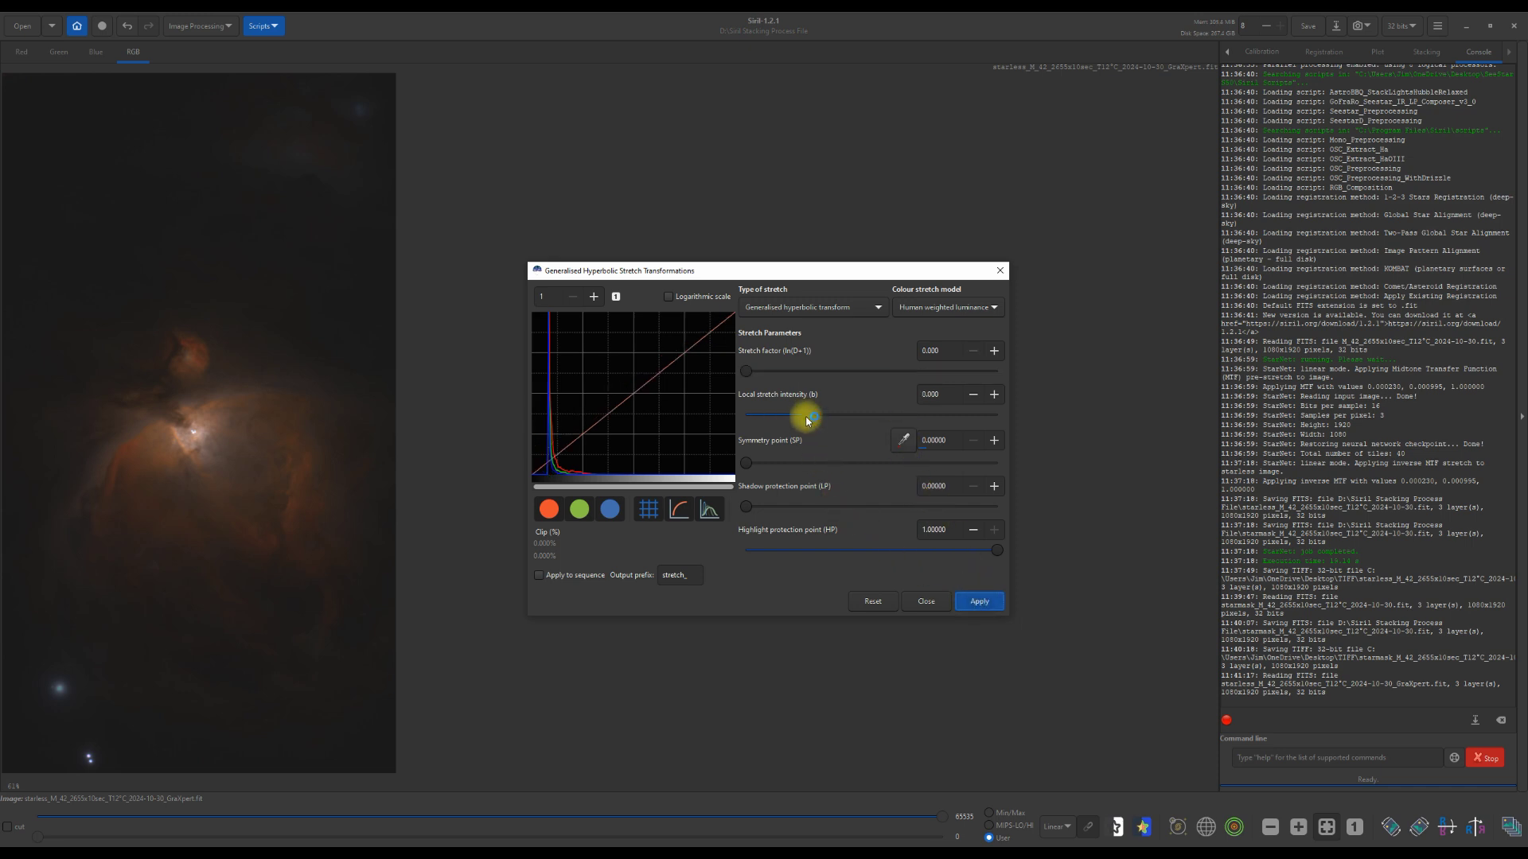
left_click_drag(804, 414, 764, 429)
left_click_drag(747, 377, 836, 393)
left_click(968, 603)
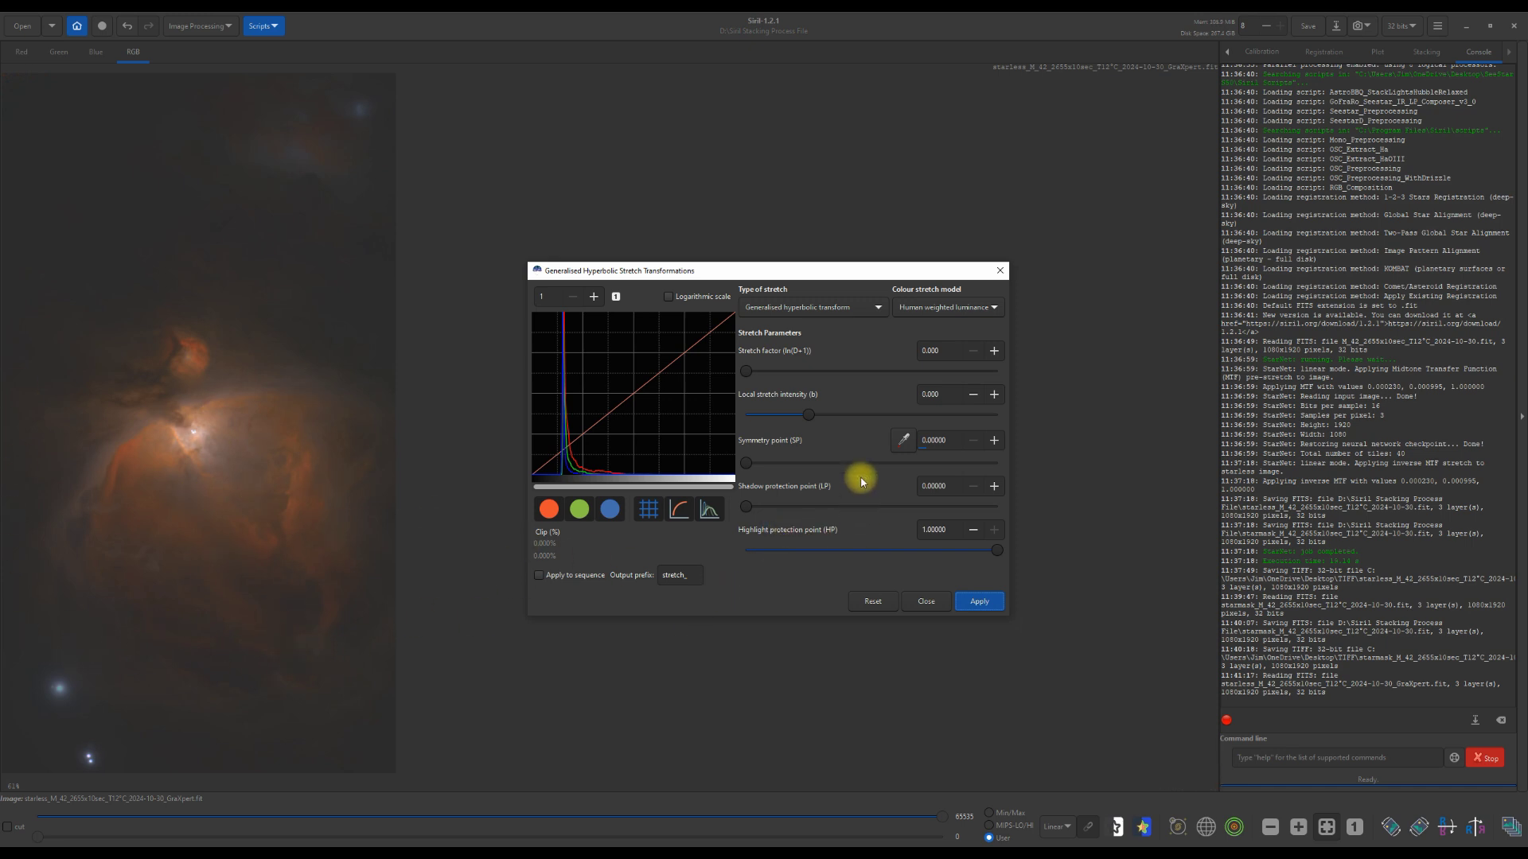
Step: Apply a Linear stretch (BP shift) with black point about 0.10856 to darken the background
left_click(876, 307)
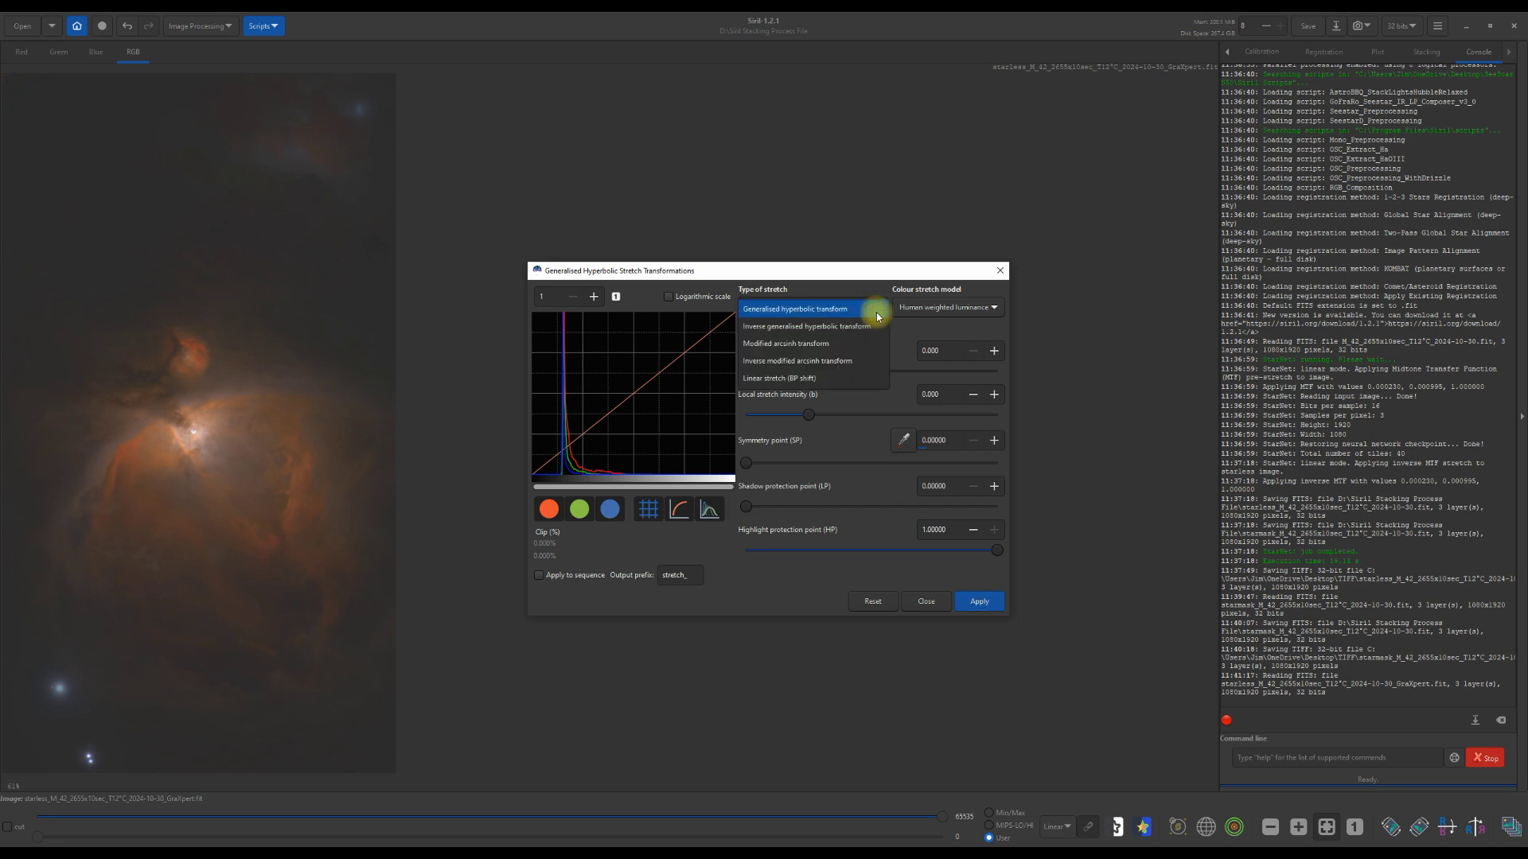
left_click(822, 379)
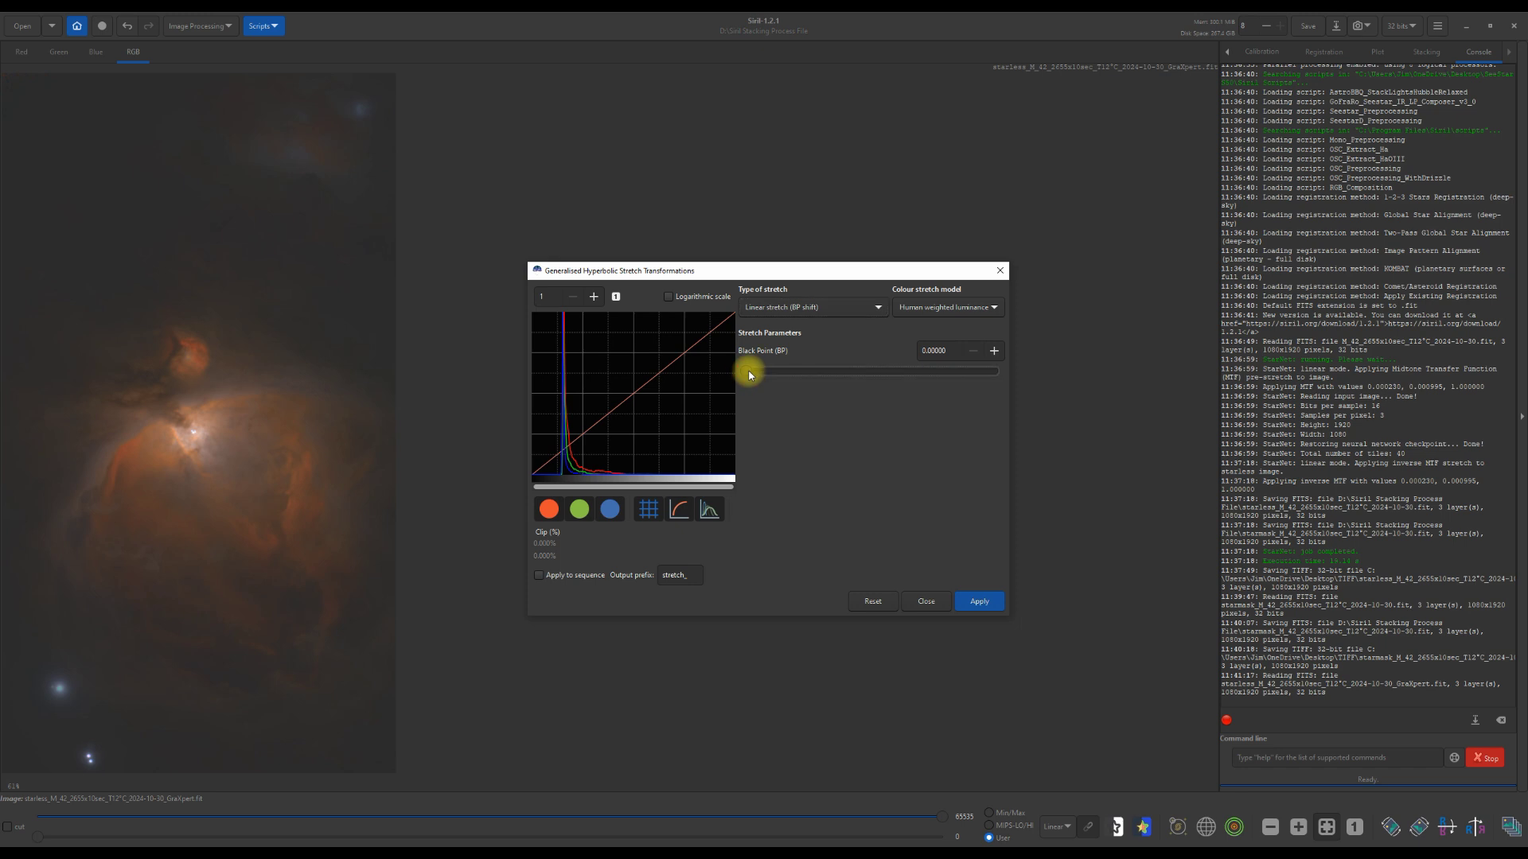
left_click_drag(748, 374, 859, 404)
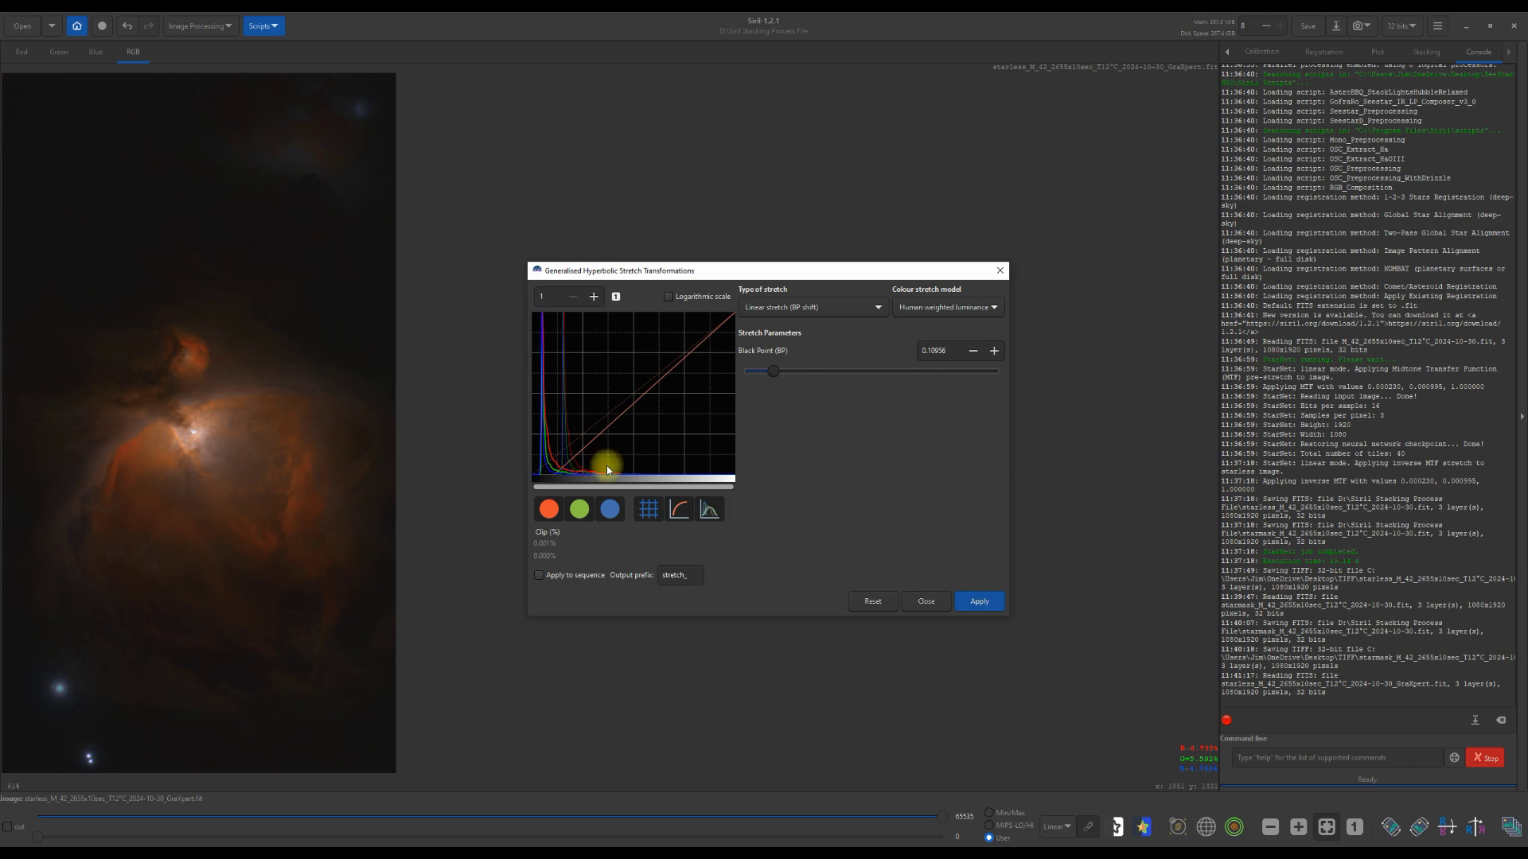
left_click(879, 309)
left_click(840, 241)
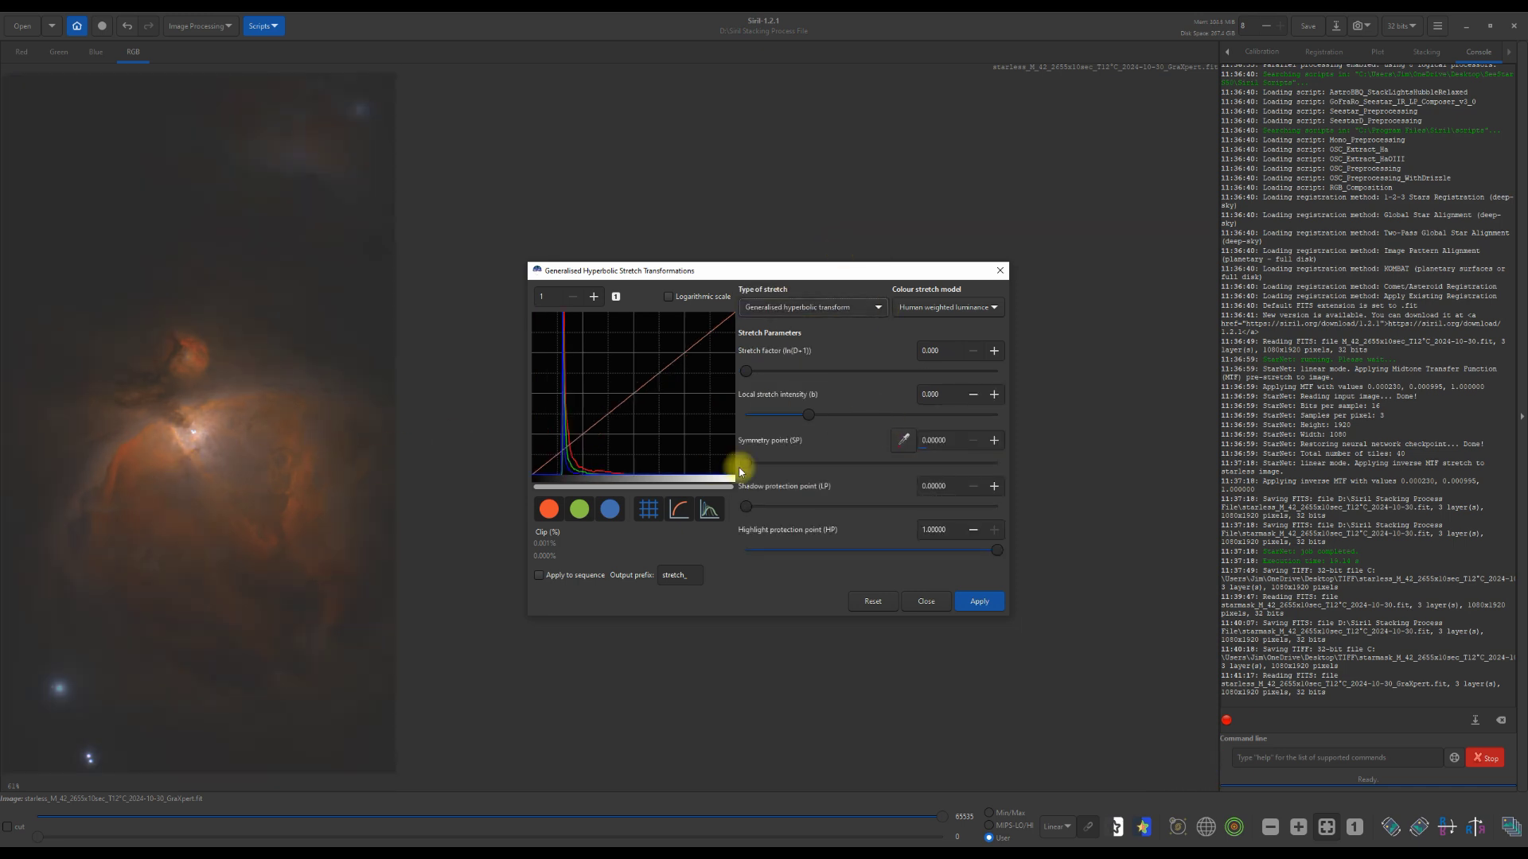
left_click(879, 311)
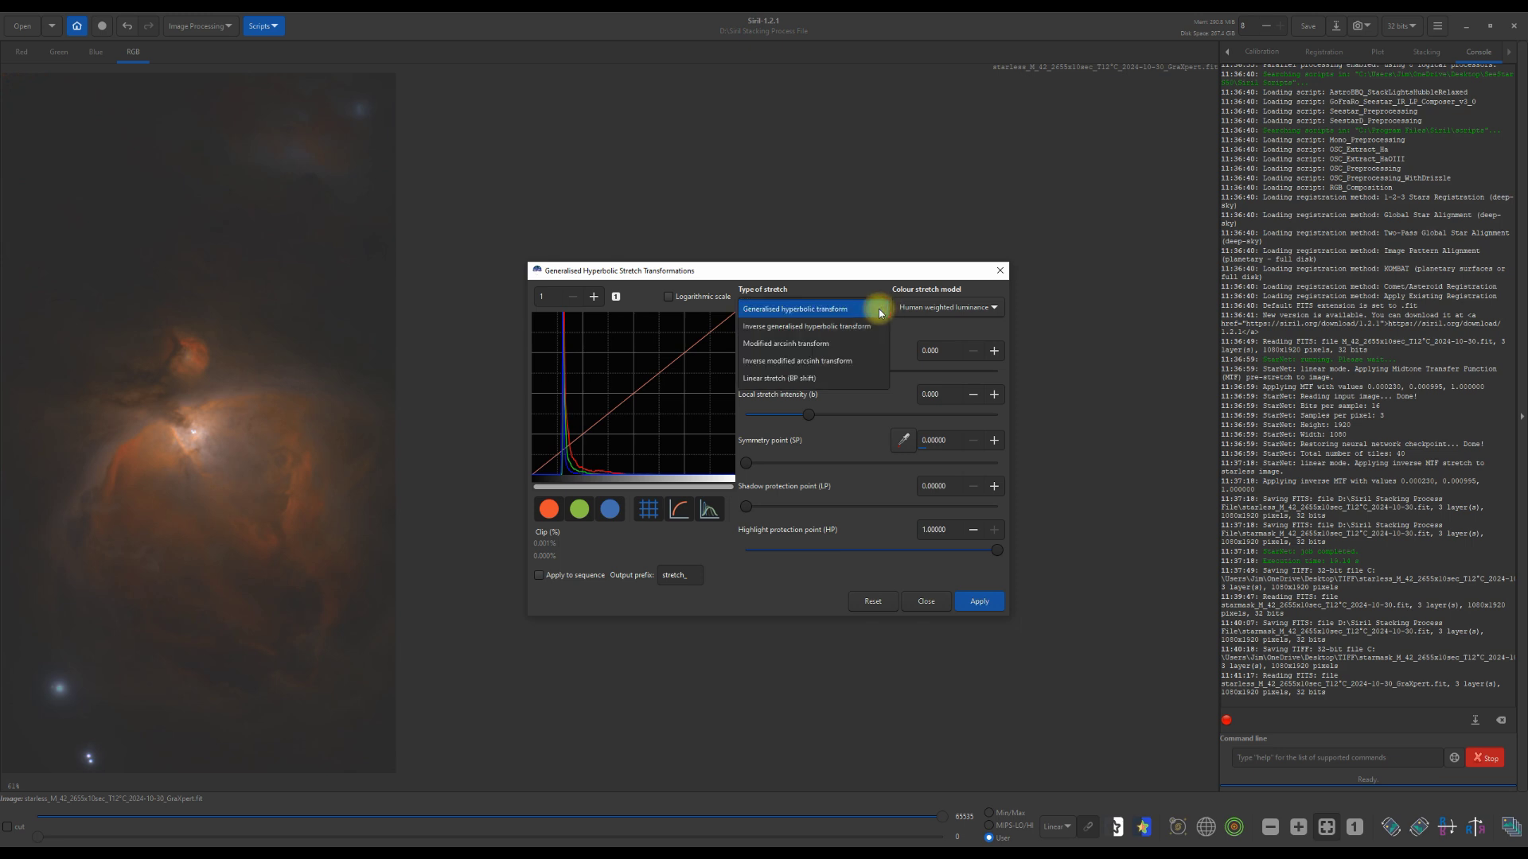
left_click(825, 381)
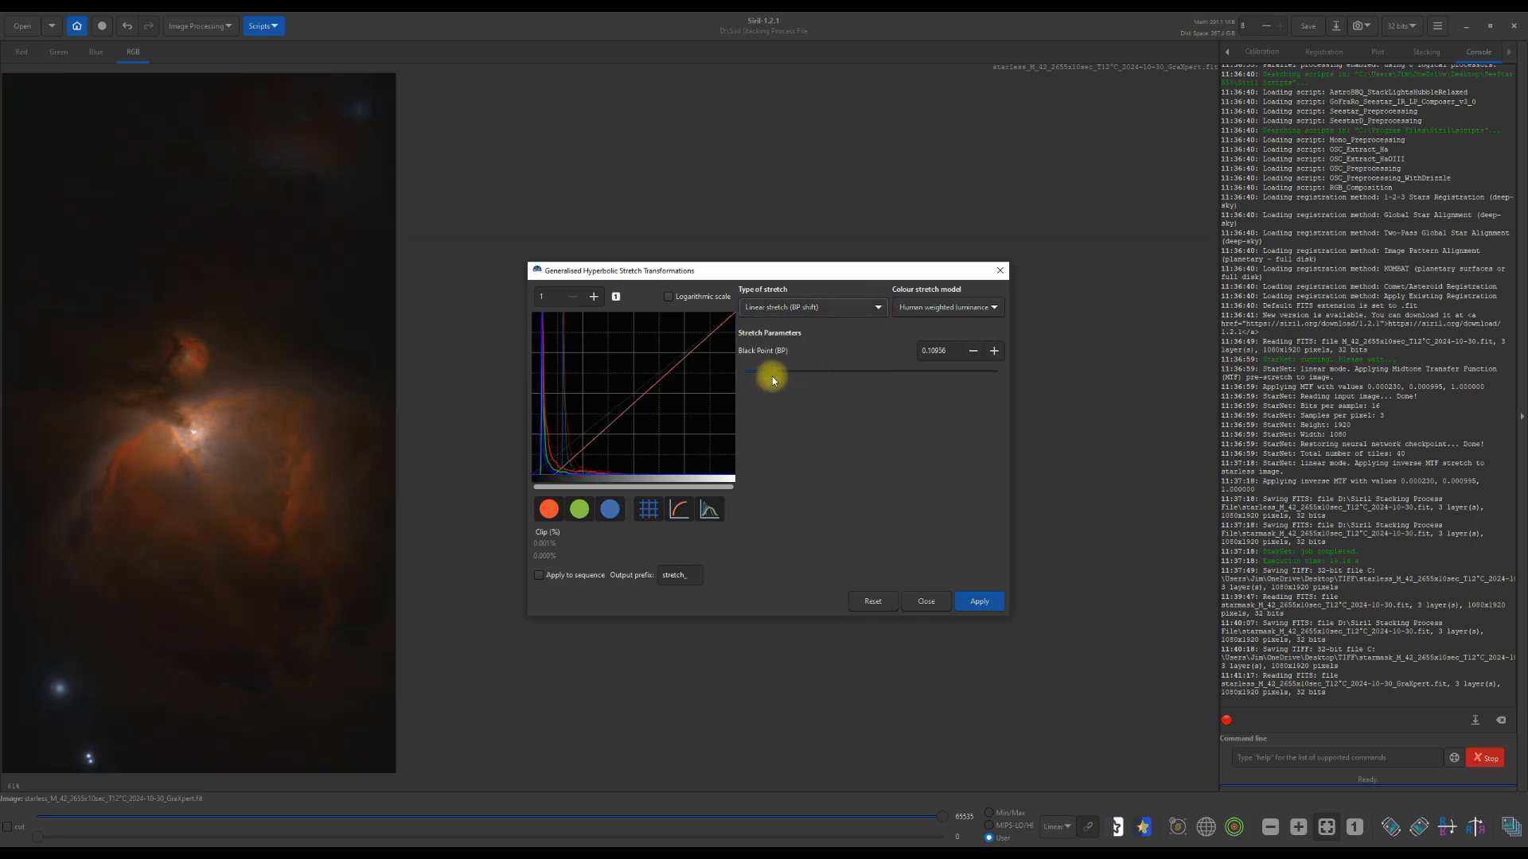
left_click(979, 601)
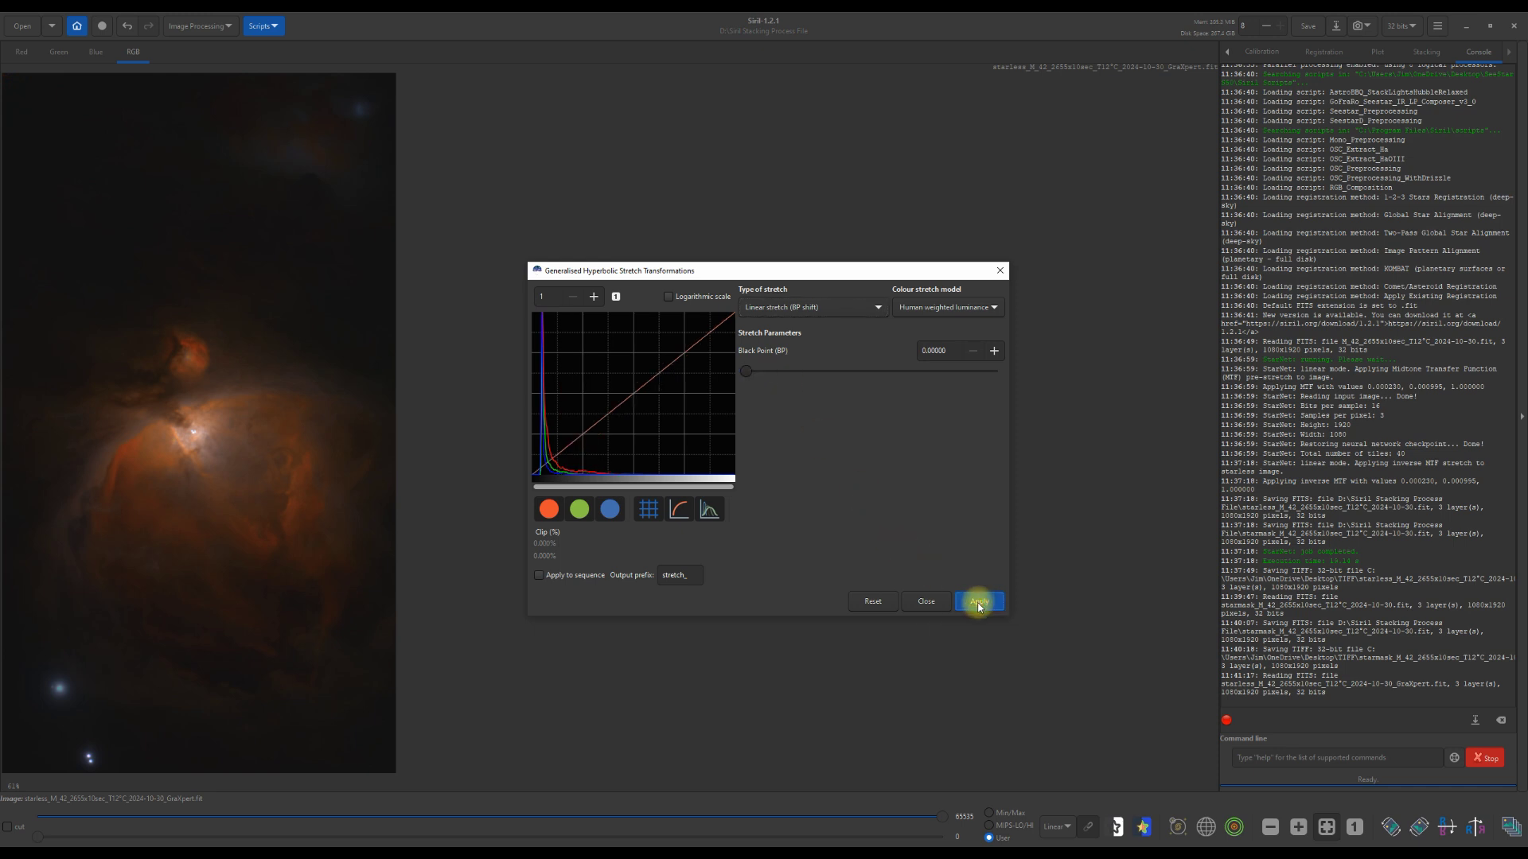
Step: Set the stretch type back to Generalised hyperbolic transform without changing the image
left_click(876, 309)
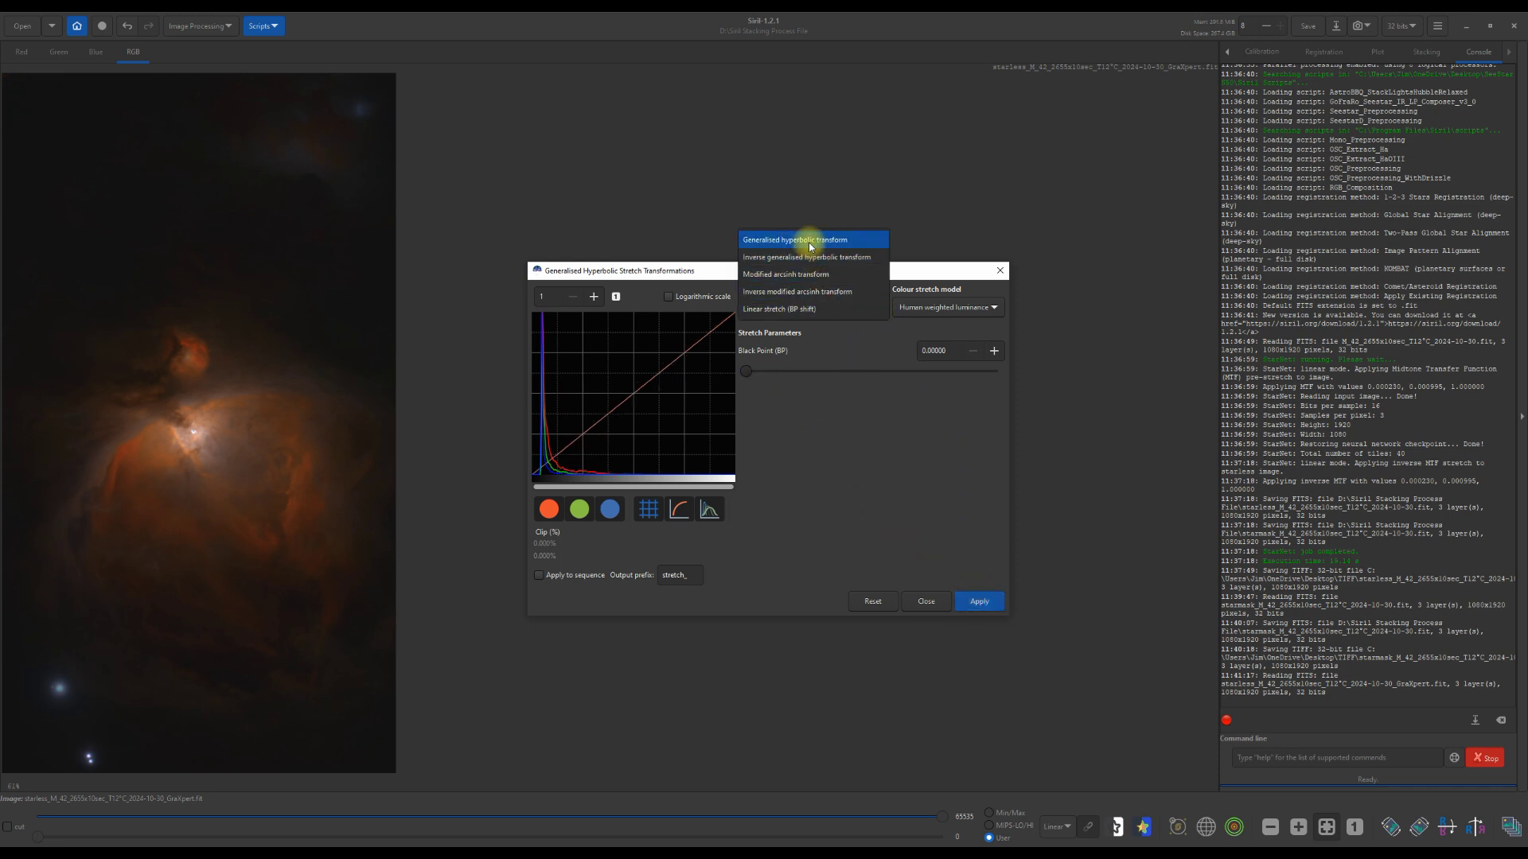
left_click(807, 238)
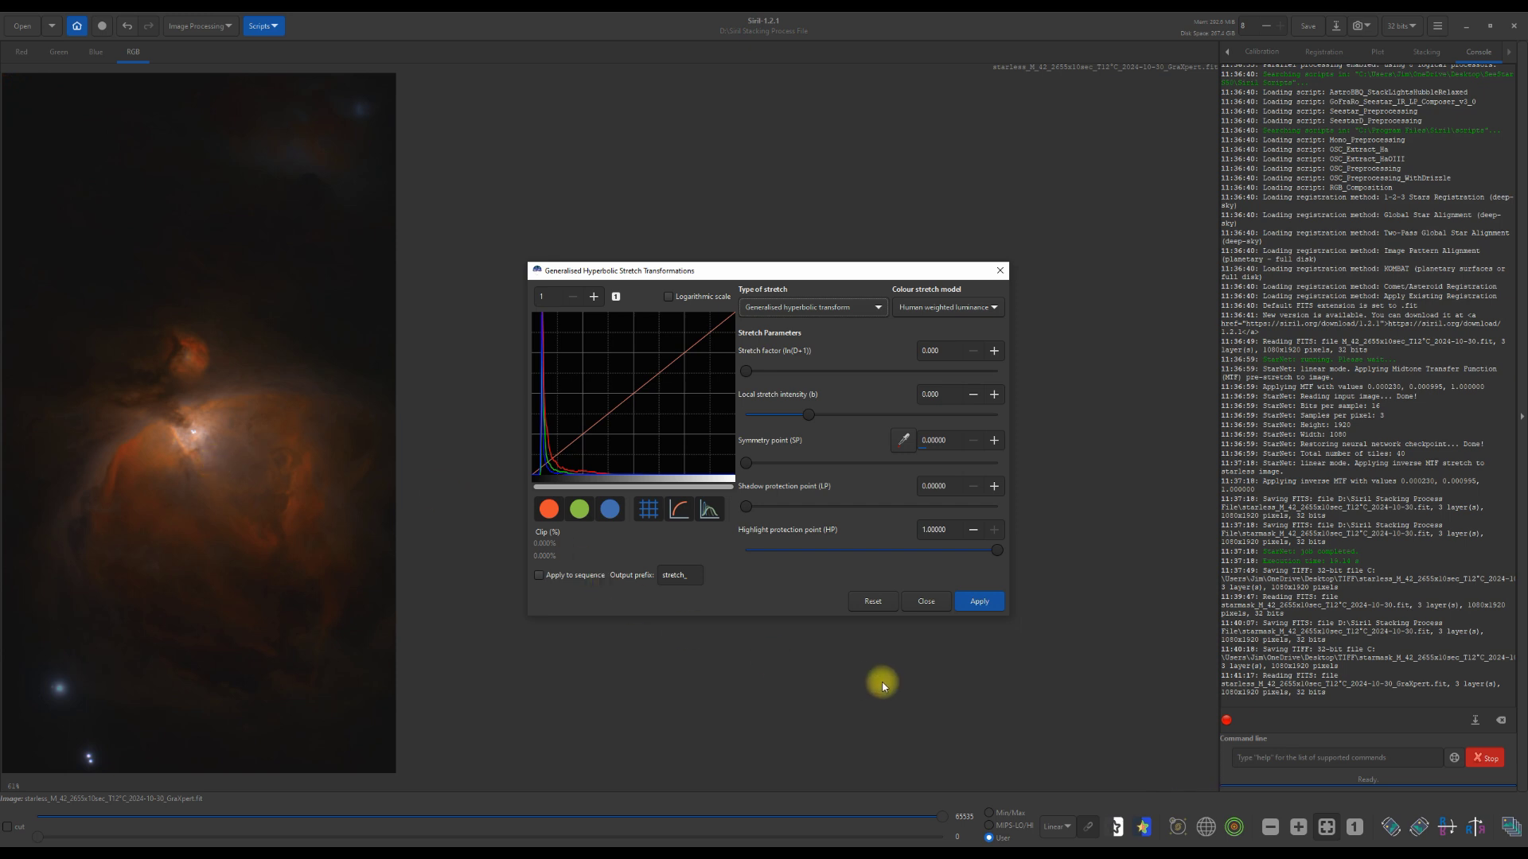
Step: Close the Generalised Hyperbolic Stretch dialog
left_click(939, 609)
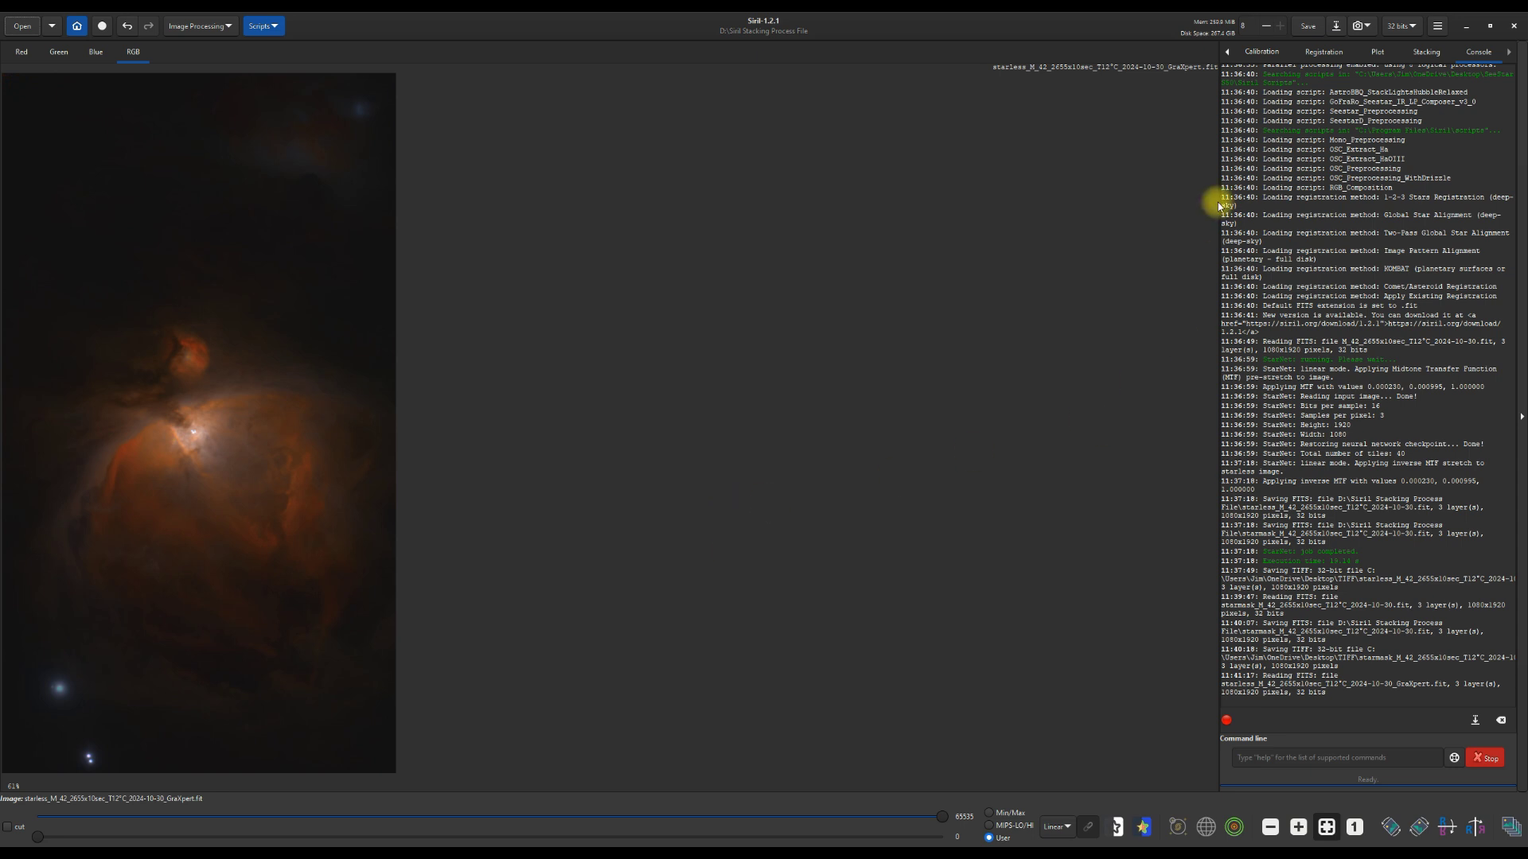
Step: Start a Save As with TIFF Files format in the Desktop's TIFF folder
left_click(1336, 29)
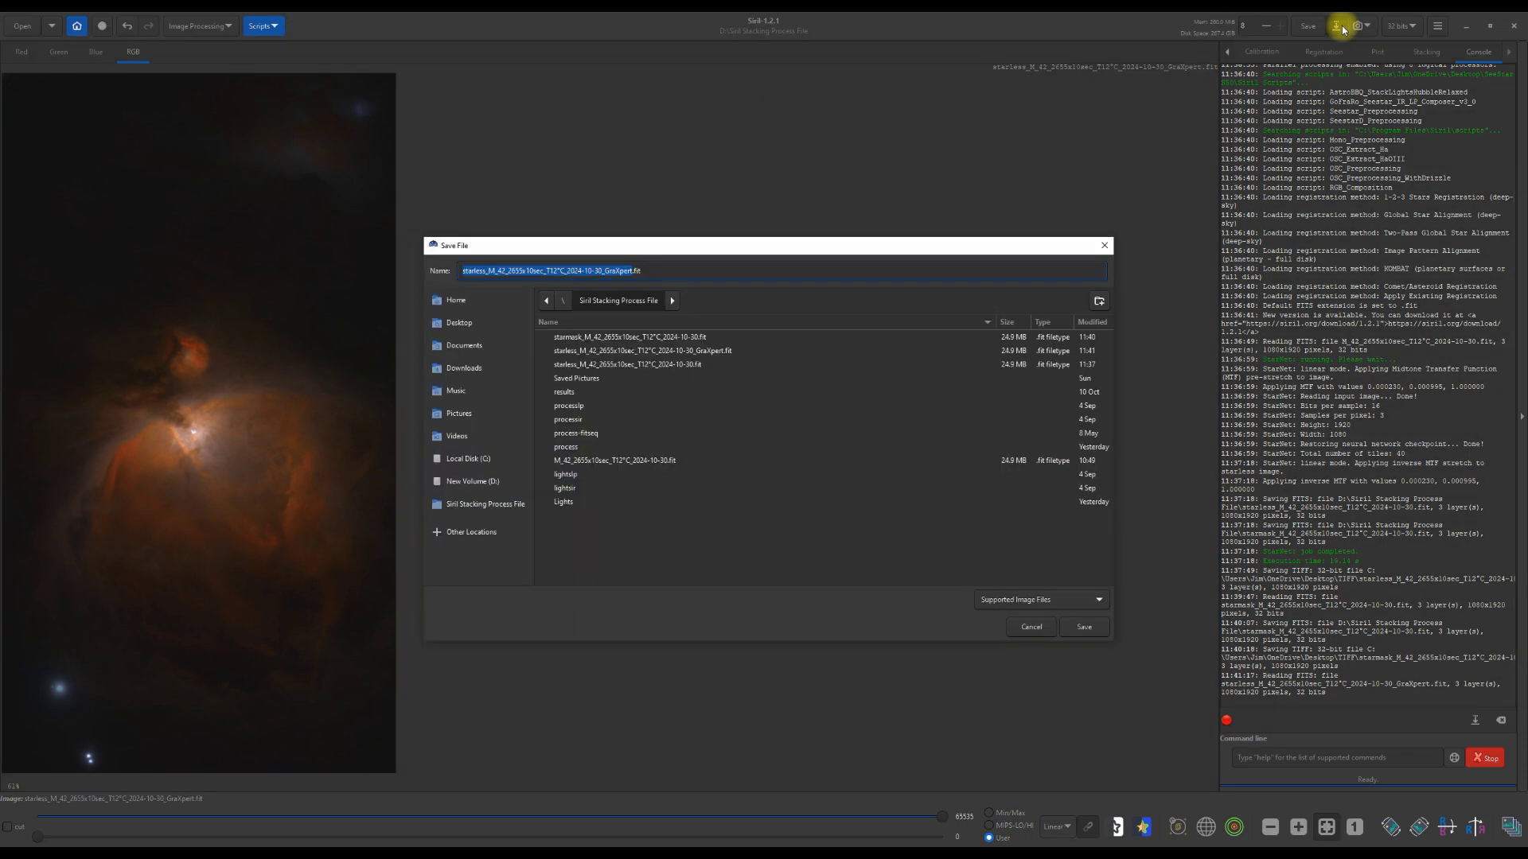
left_click(1103, 600)
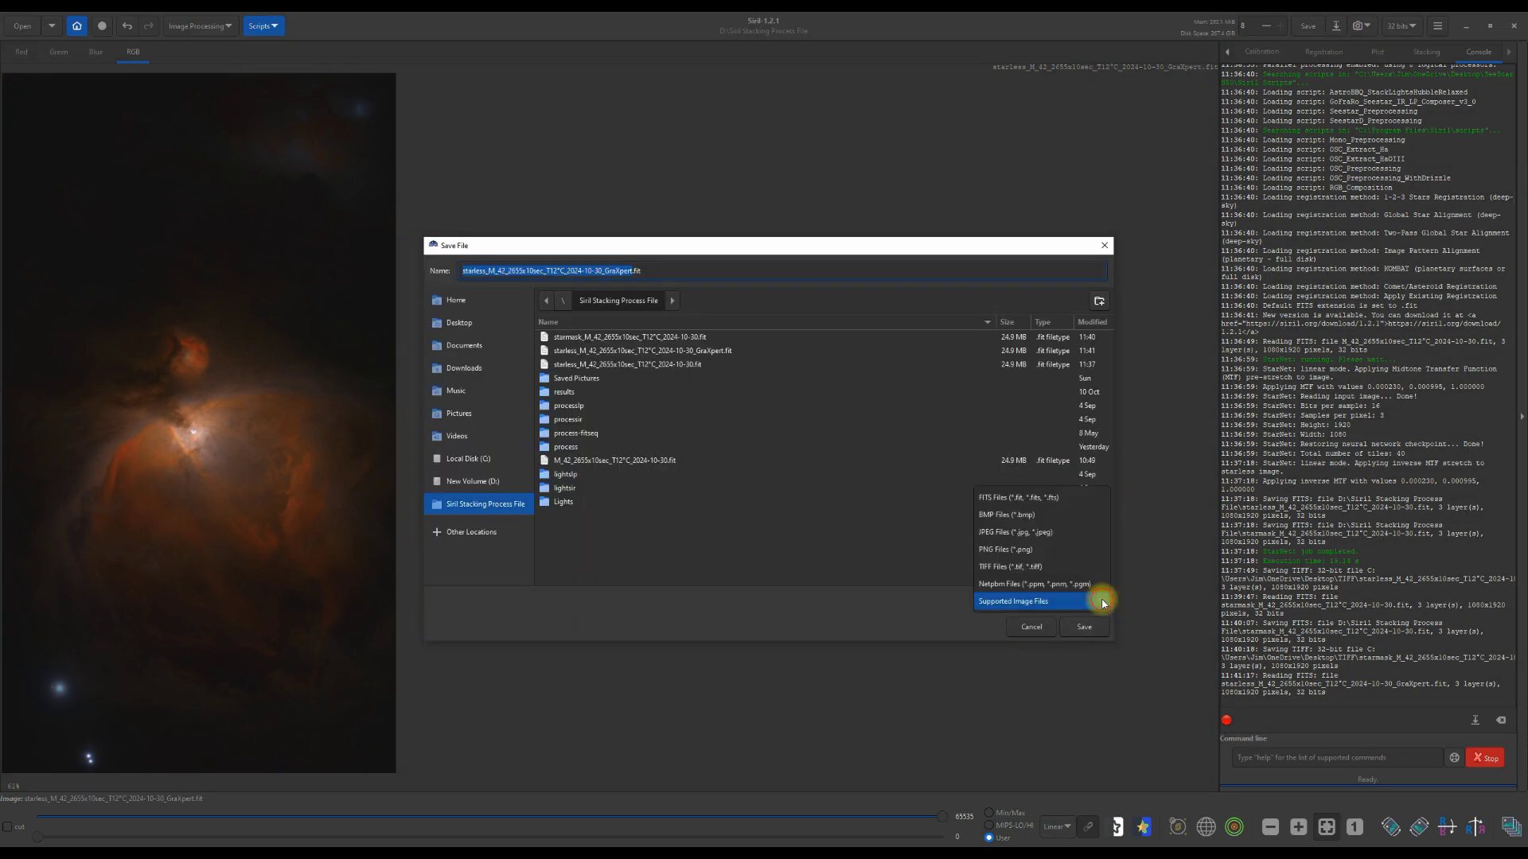
left_click(1012, 565)
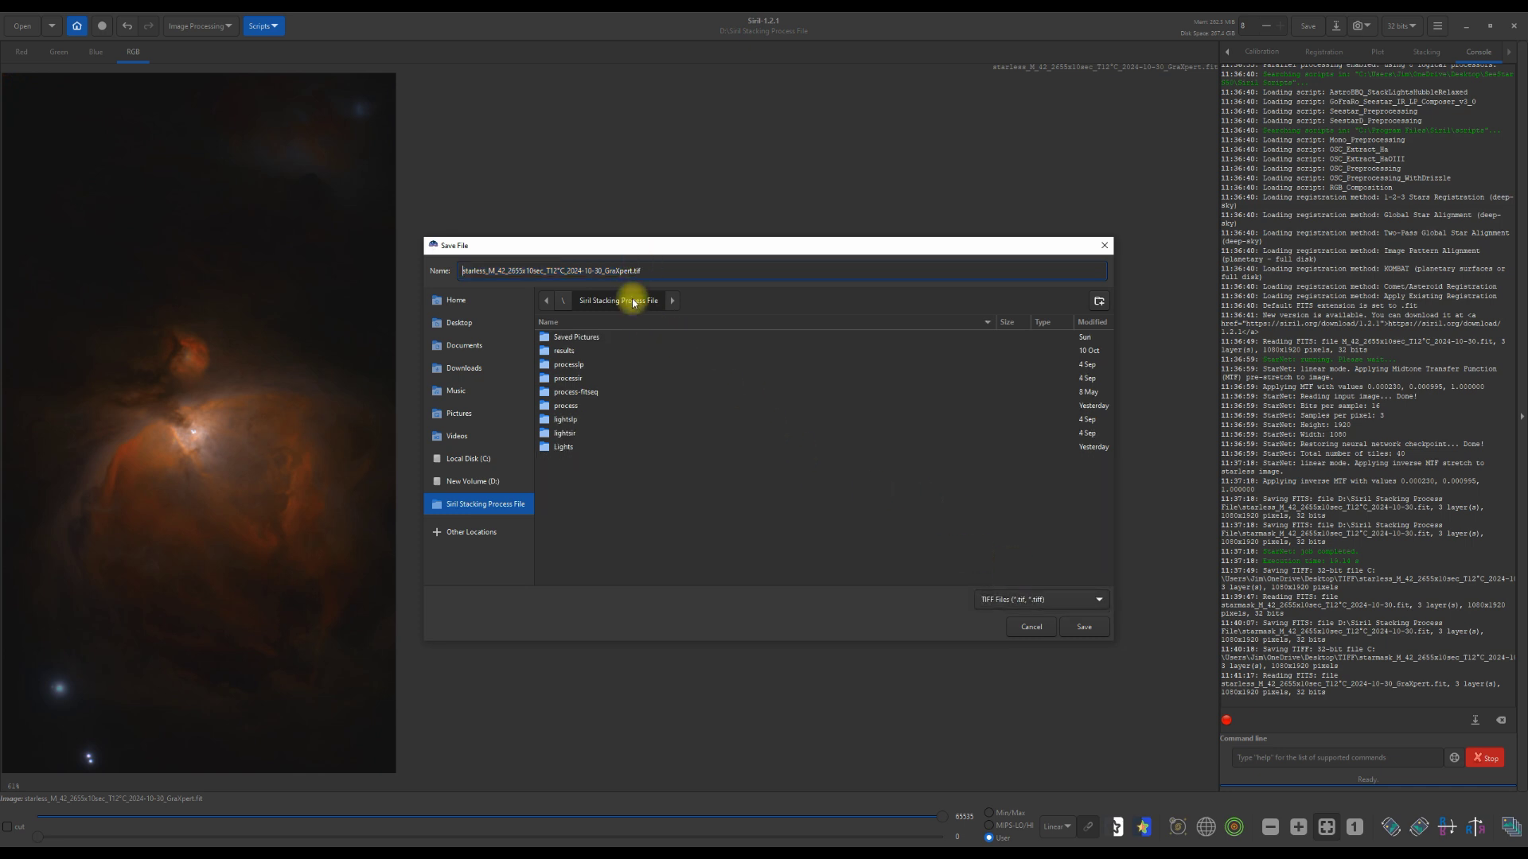
left_click(468, 323)
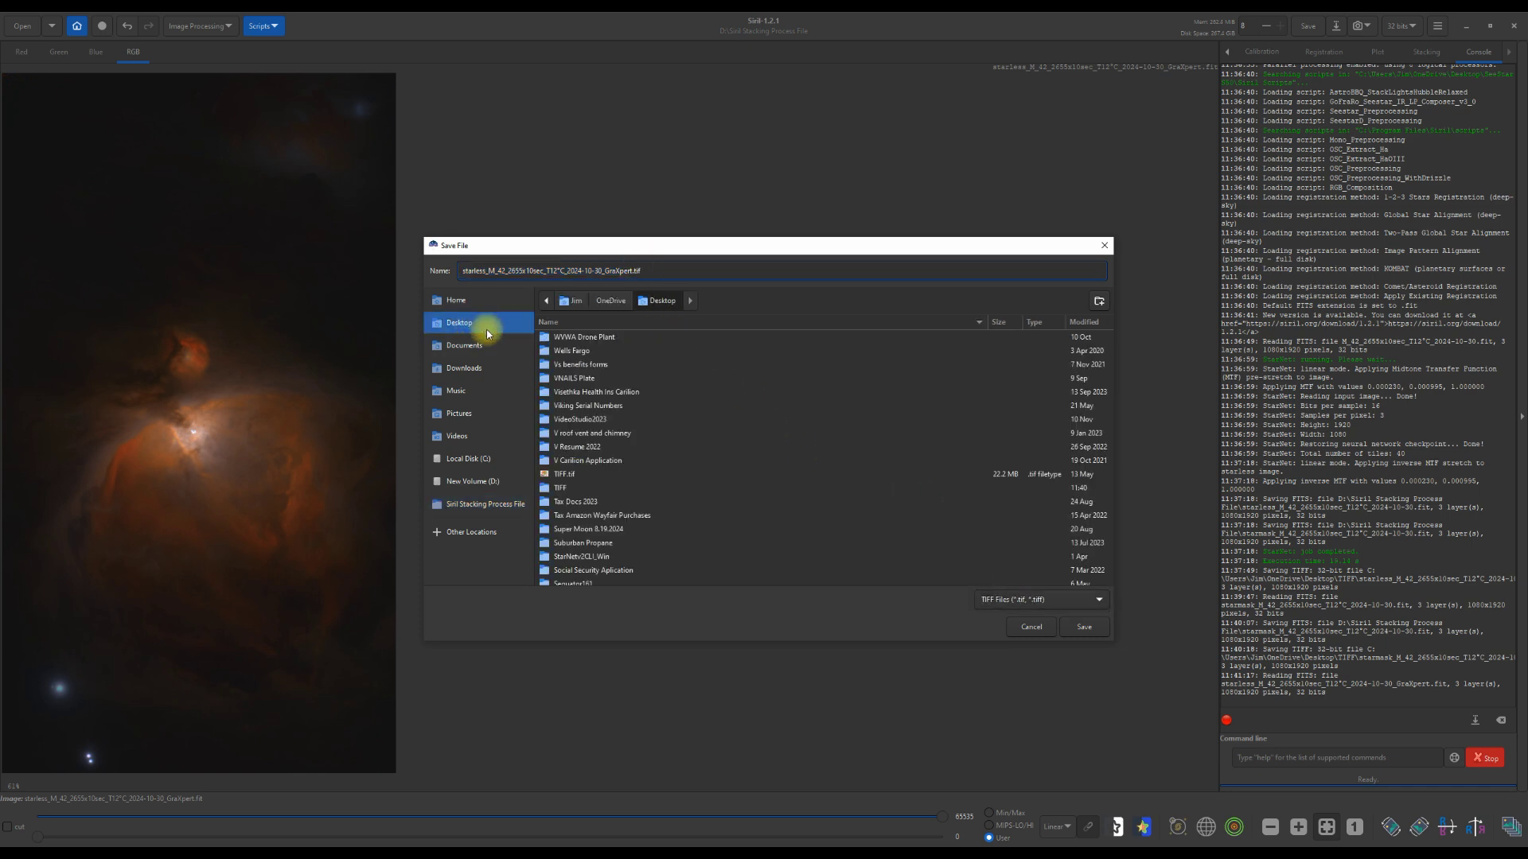
left_click(570, 488)
double_click(570, 488)
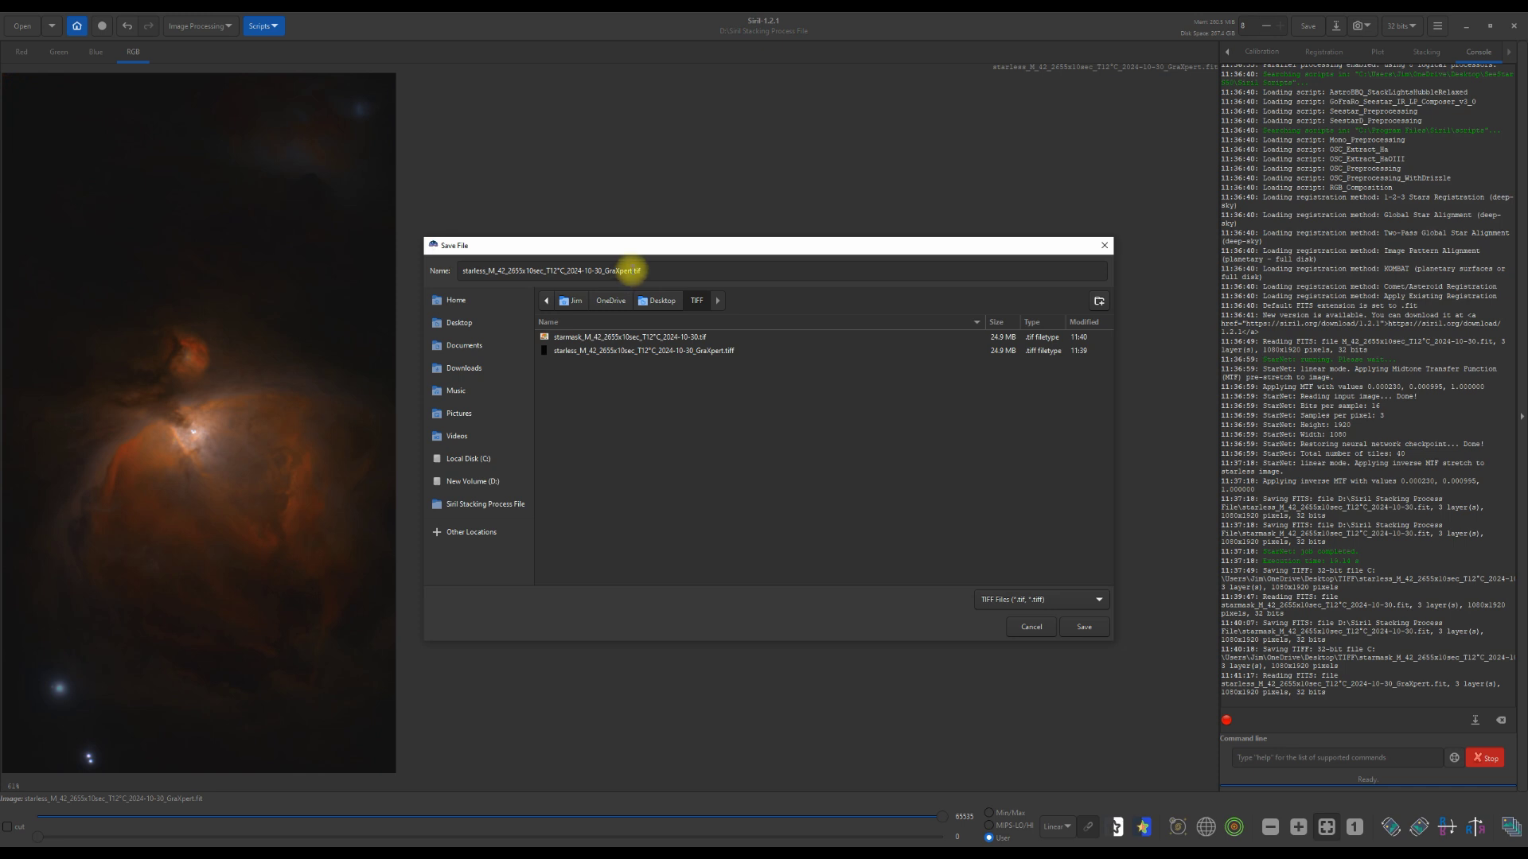
Step: Name the file Layer2.tif and save it as a 32-bit TIFF
left_click(631, 270)
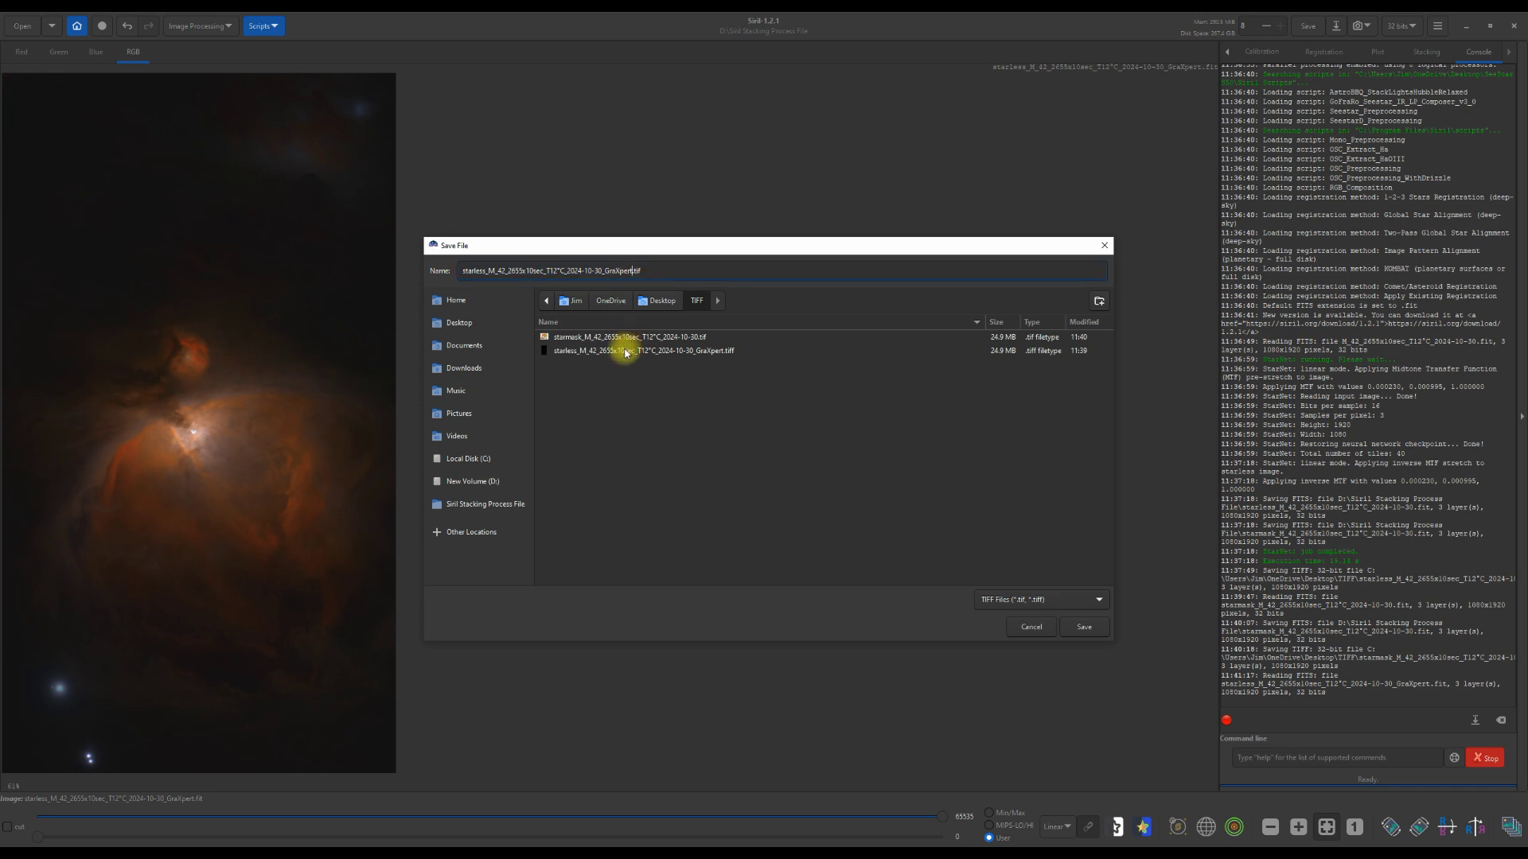
key("BackSpace")
key("BackSpace")
key("BackSpace")
key("BackSpace")
key("BackSpace")
key("BackSpace")
key("BackSpace")
key("BackSpace")
key("BackSpace")
key("BackSpace")
key("BackSpace")
key("BackSpace")
key("BackSpace")
key("BackSpace")
key("BackSpace")
key("BackSpace")
key("BackSpace")
key("BackSpace")
key("BackSpace")
key("BackSpace")
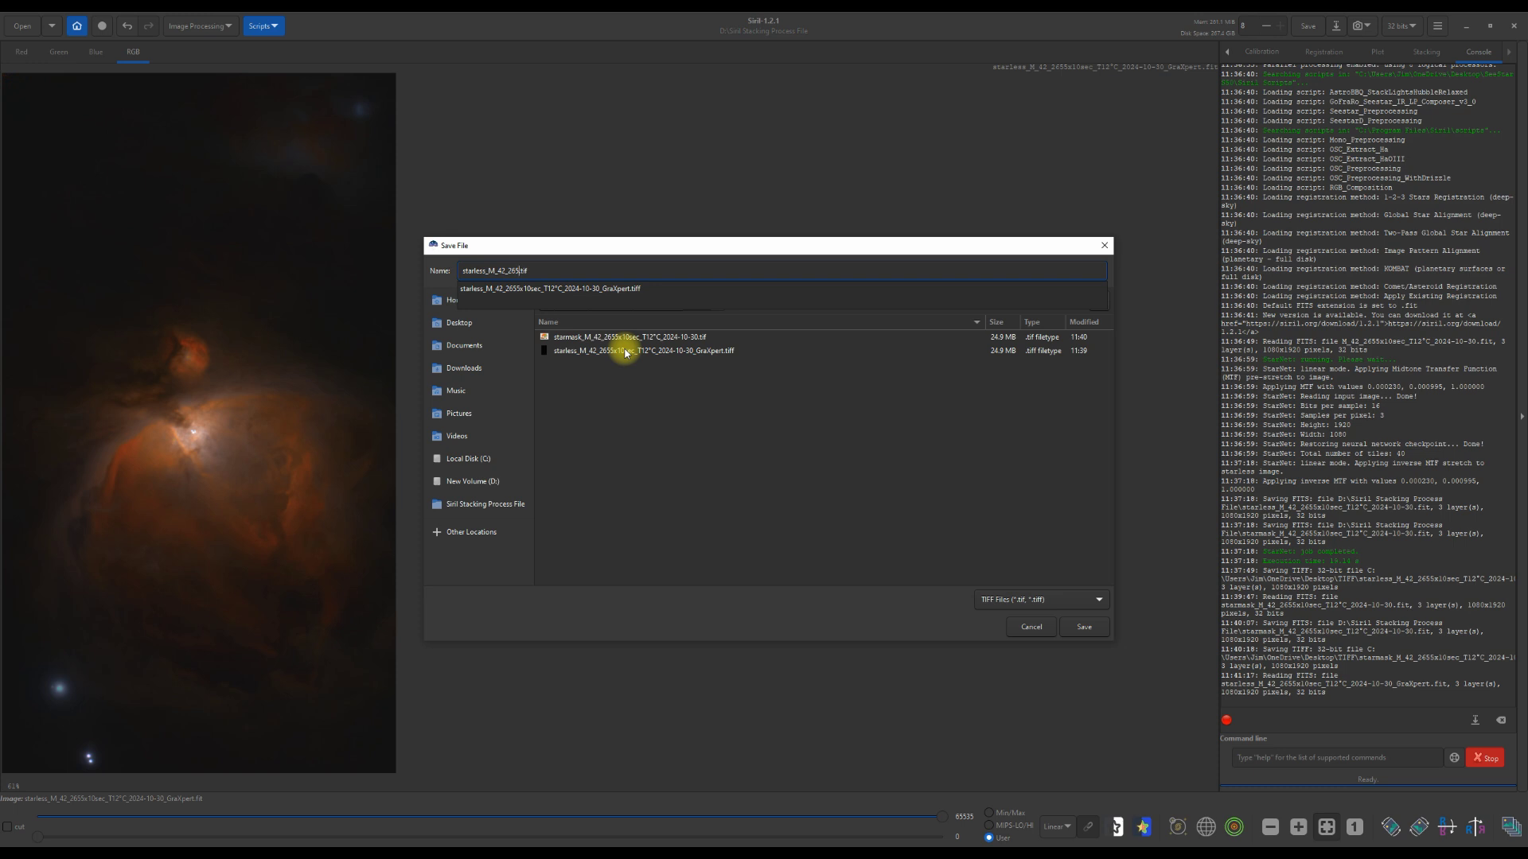
key("BackSpace")
key("BackSpace")
key("BackSpace")
key("BackSpace")
key("BackSpace")
key("BackSpace")
key("BackSpace")
key("BackSpace")
key("BackSpace")
key("BackSpace")
key("BackSpace")
key("BackSpace")
key("BackSpace")
key("BackSpace")
key("BackSpace")
key("BackSpace")
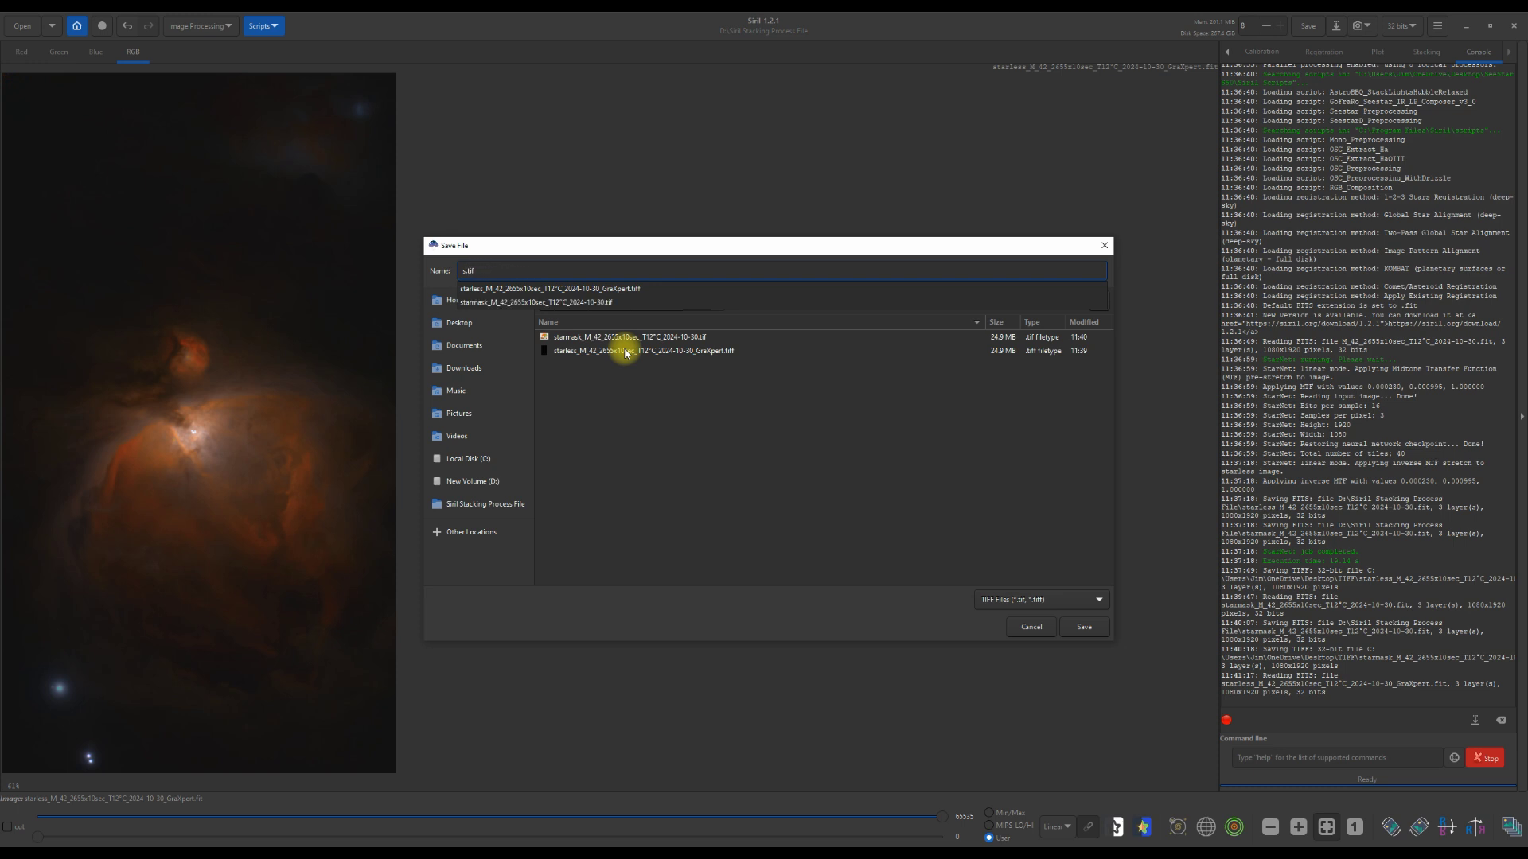
key("BackSpace")
type("Layer")
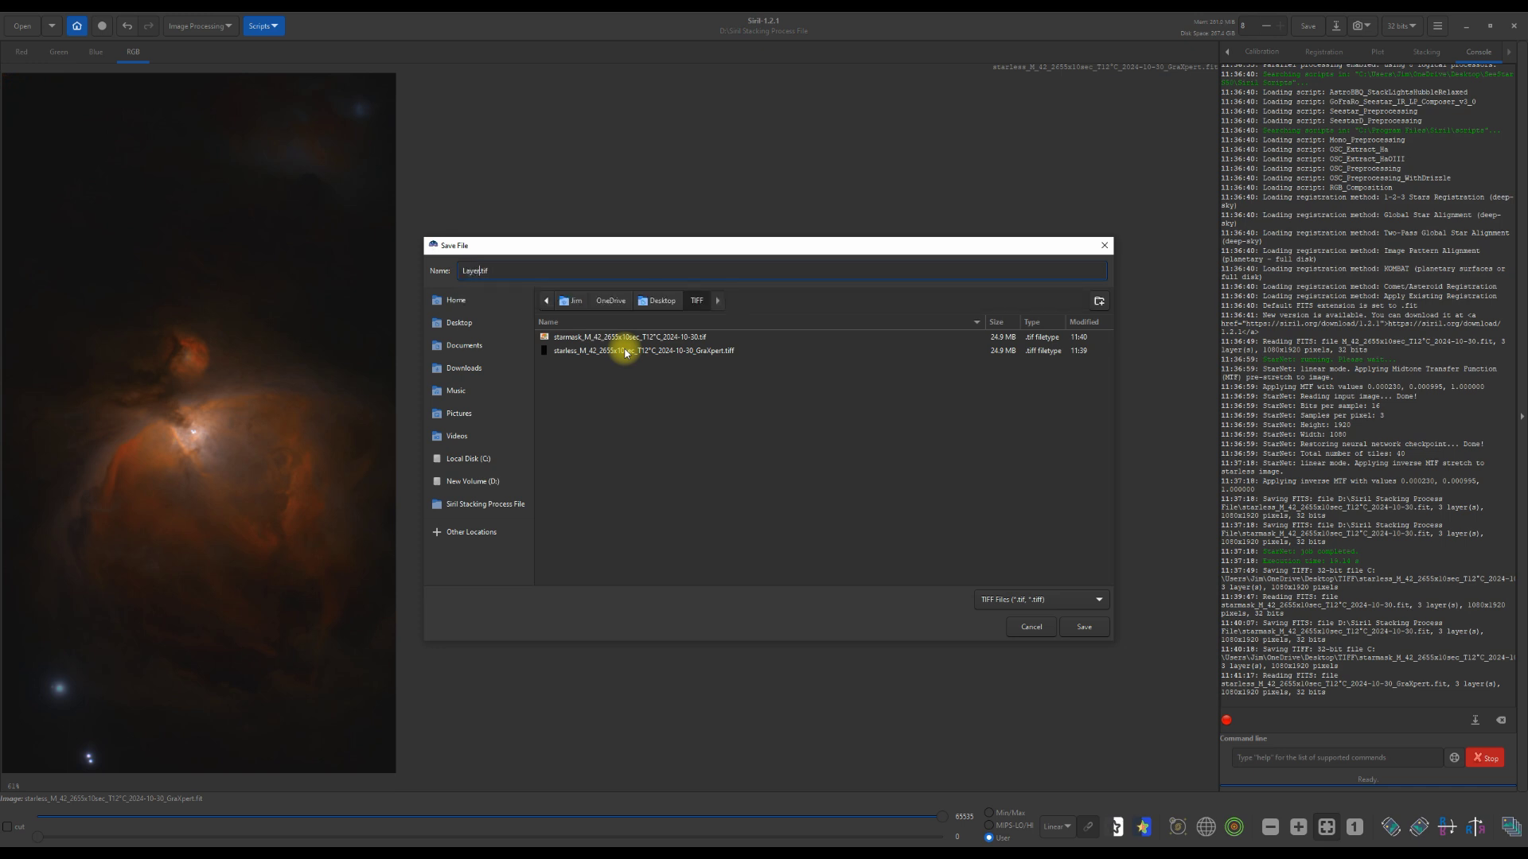
type("2")
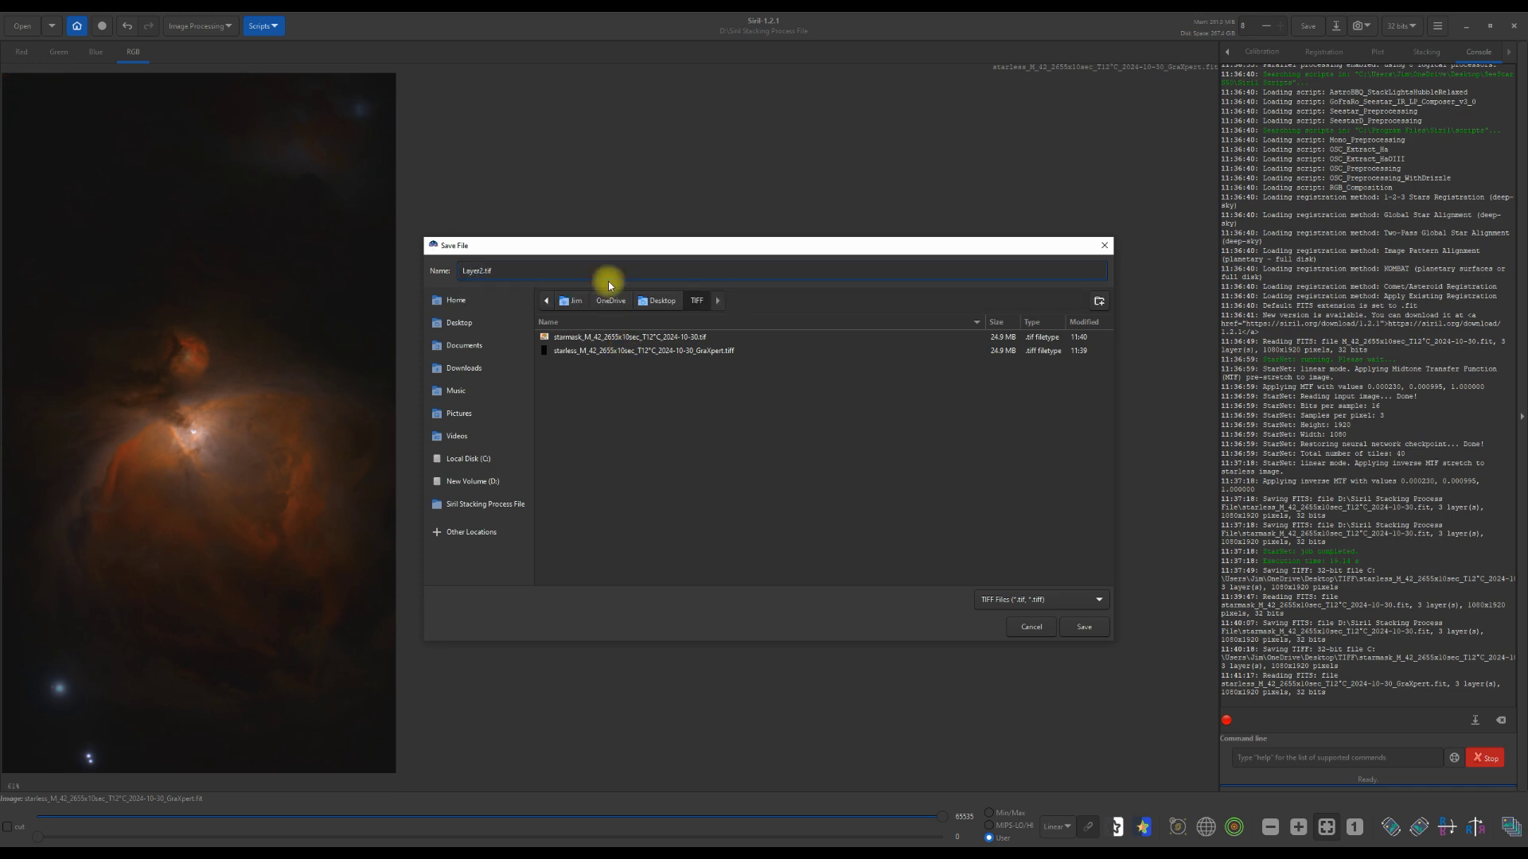
left_click(537, 272)
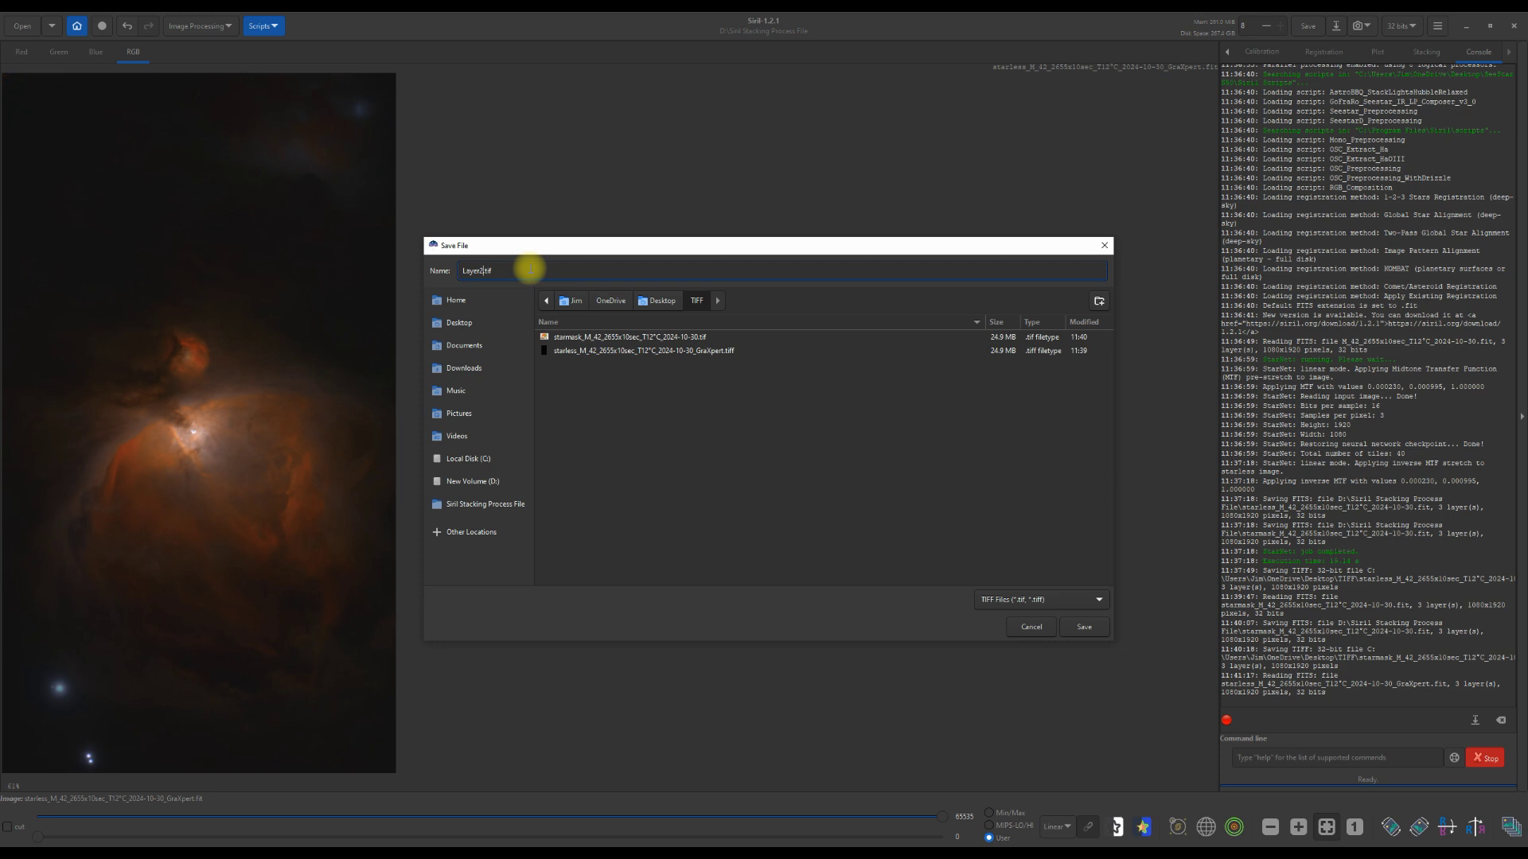
left_click(1082, 629)
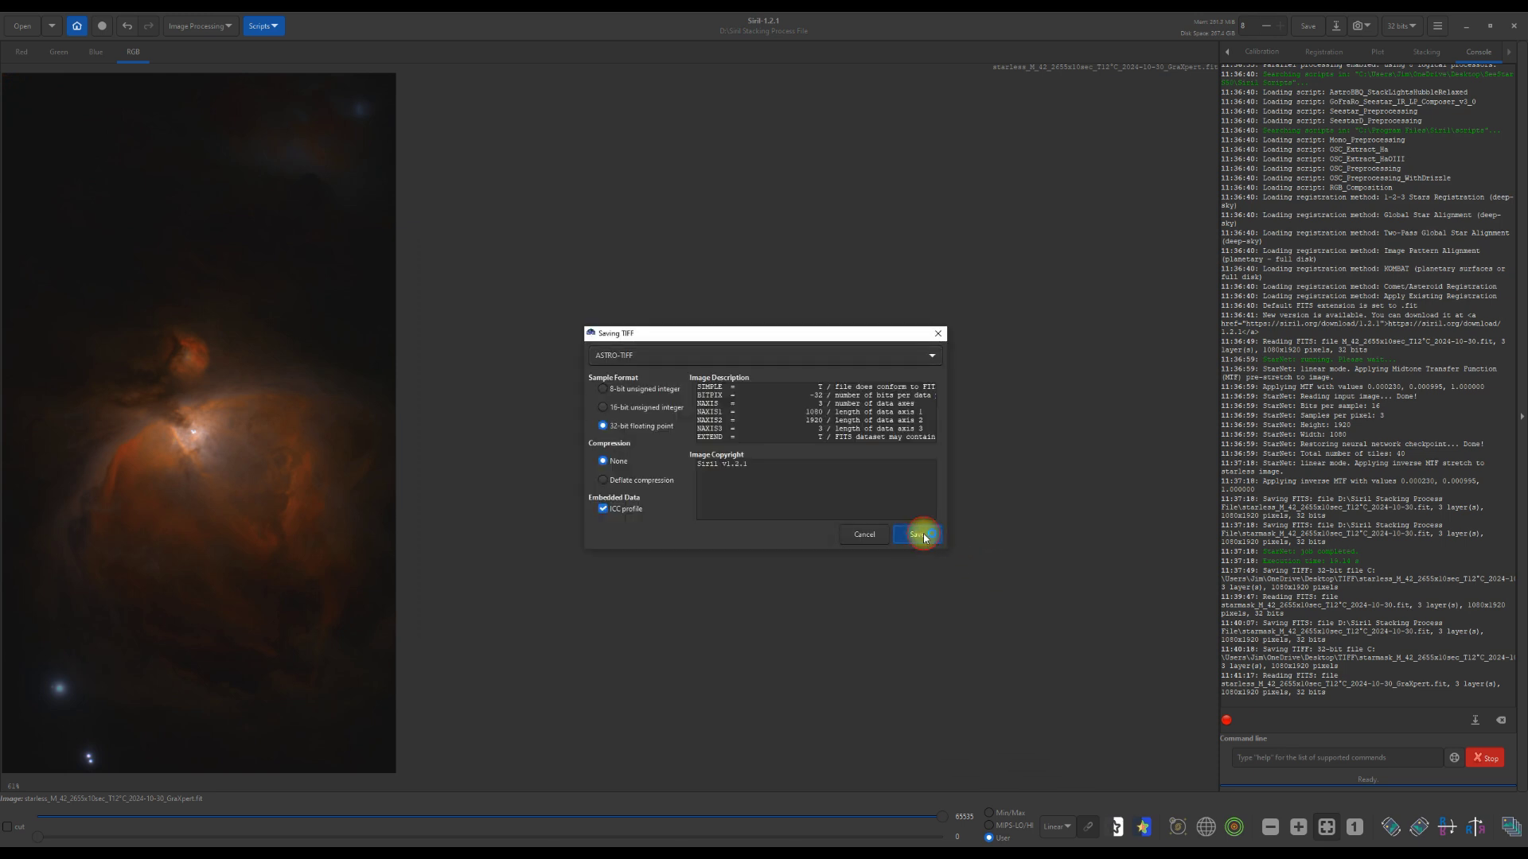
left_click(924, 537)
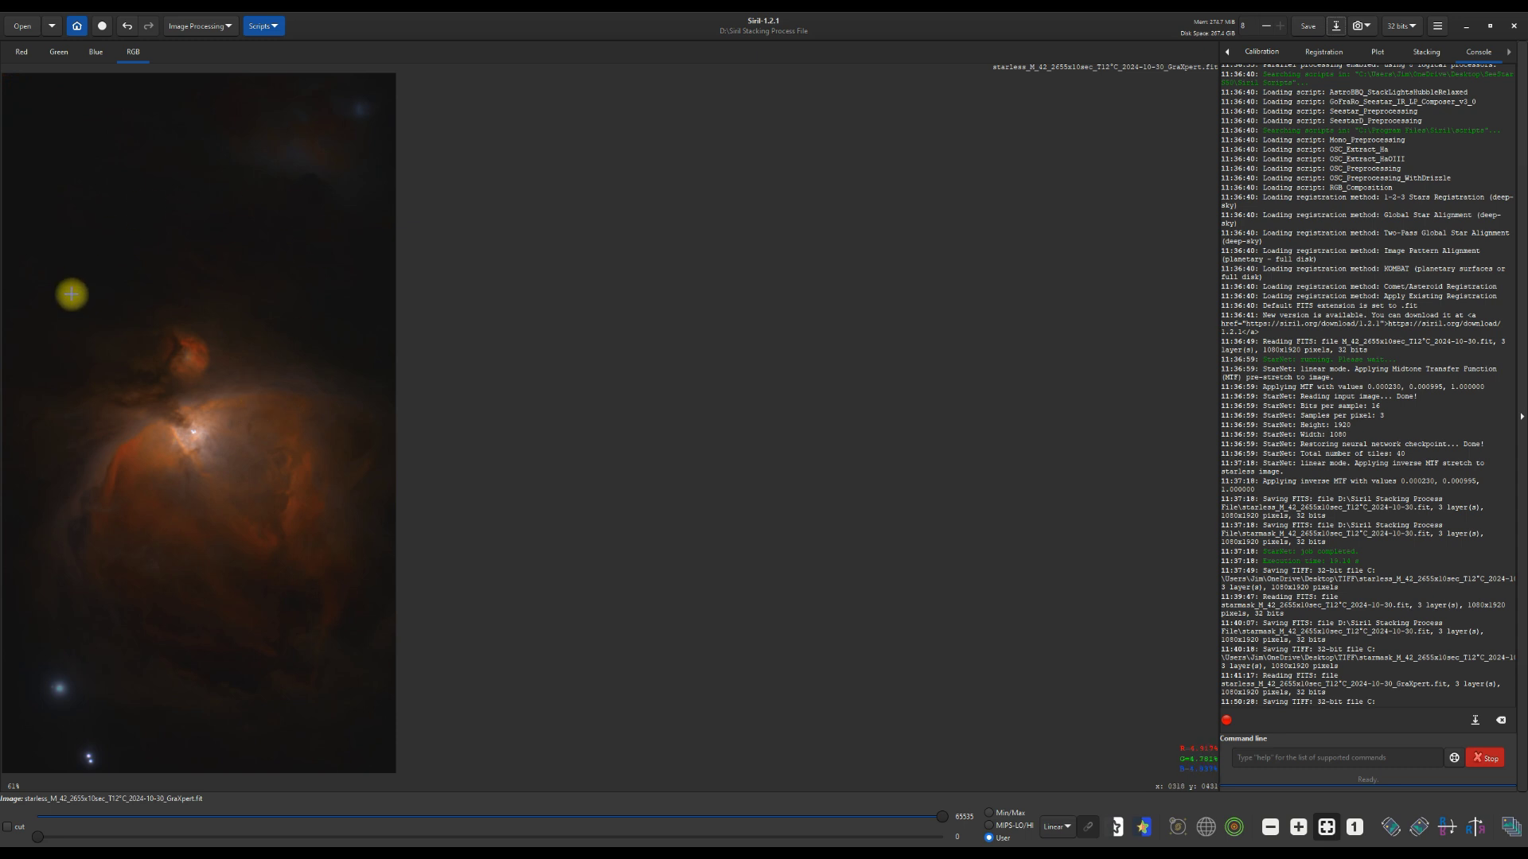
Step: Apply a hyperbolic stretch using Even weighted luminance with stretch factor about 1.695
left_click(227, 26)
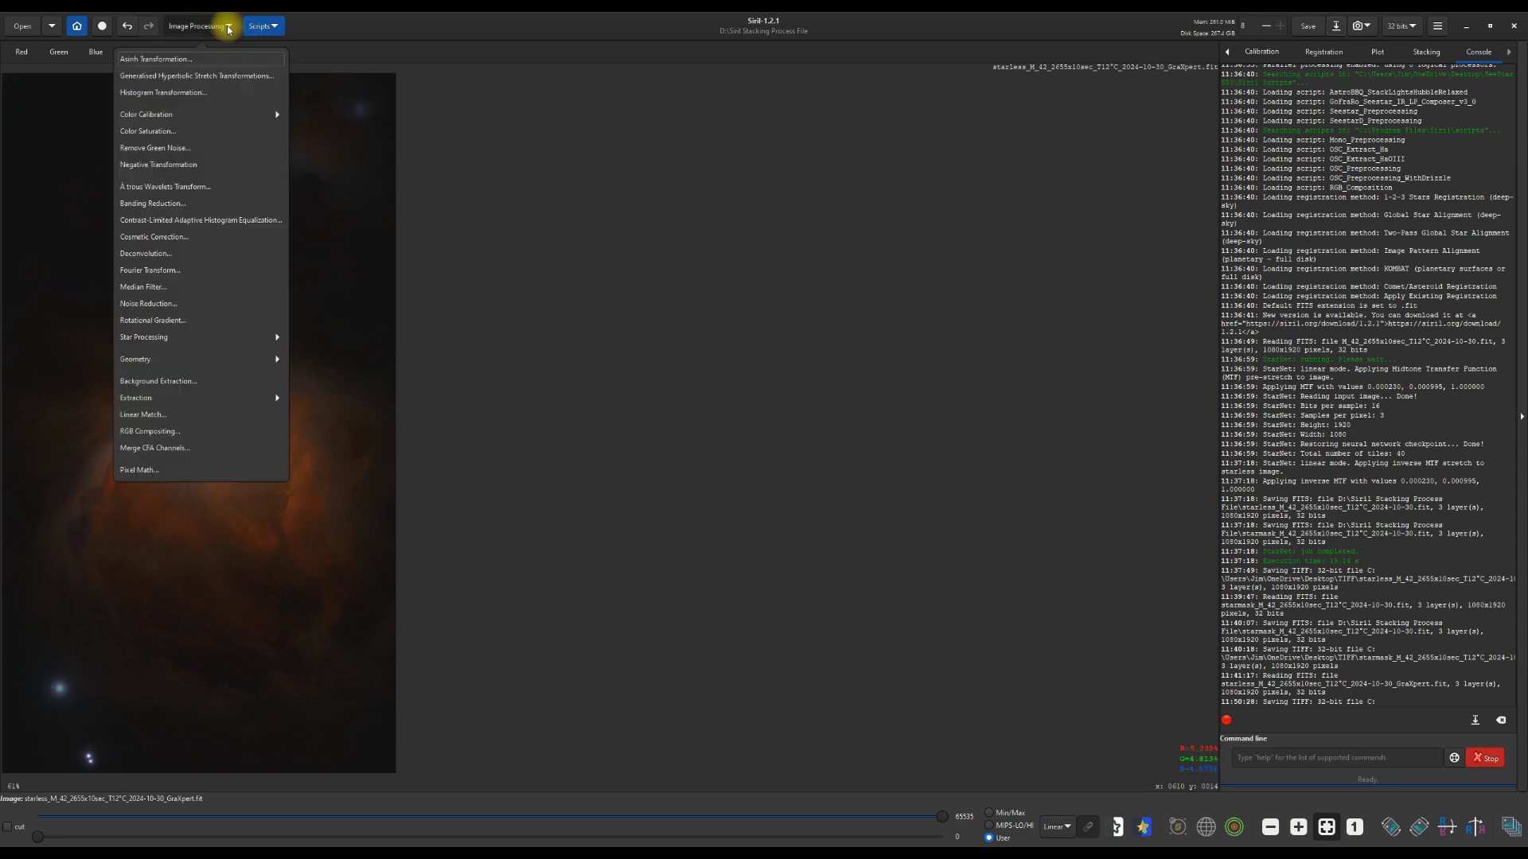
left_click(202, 75)
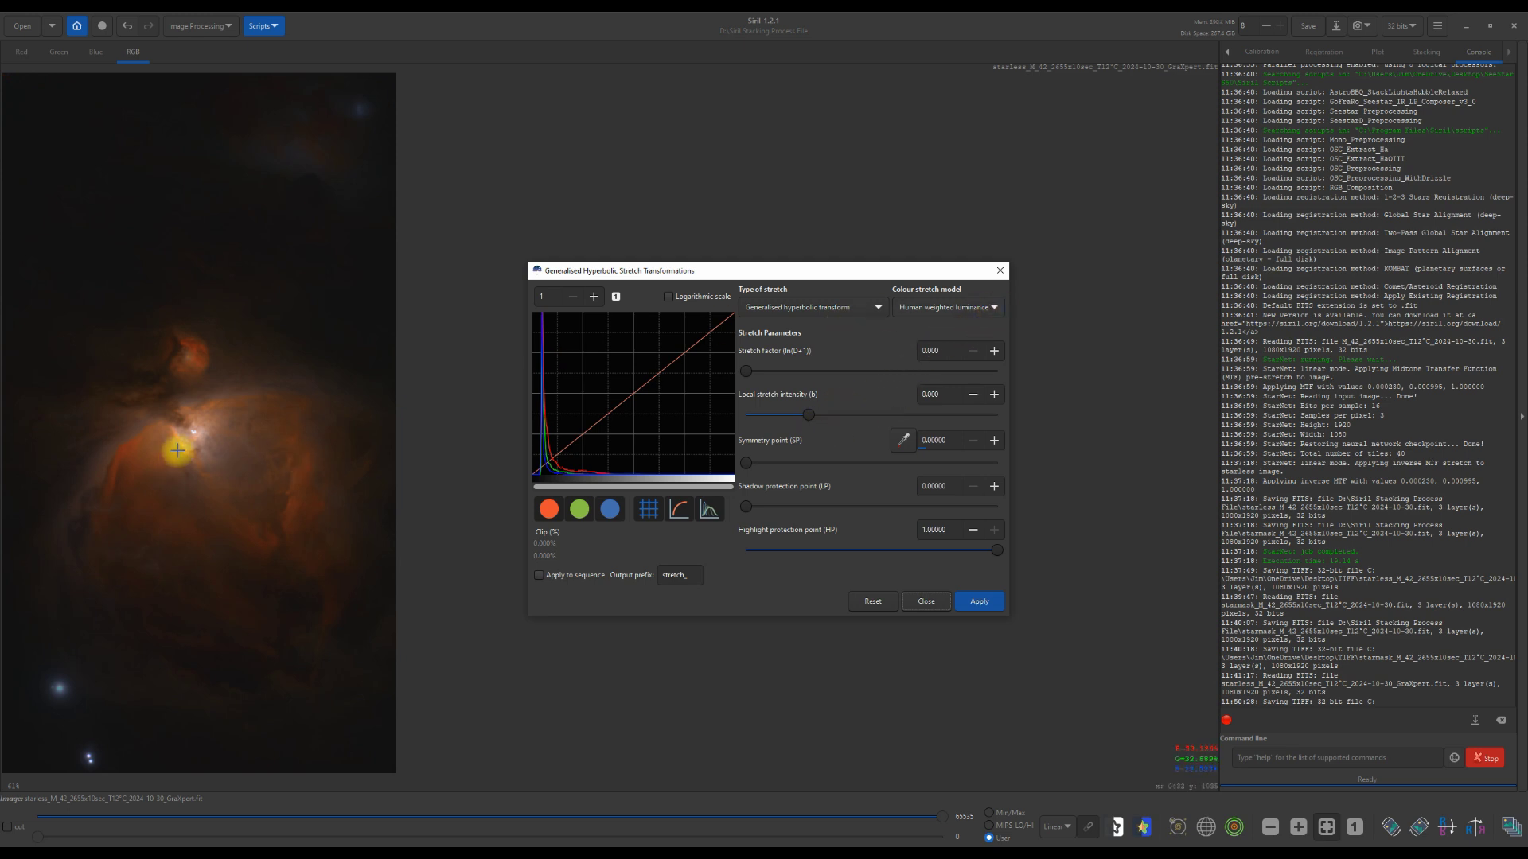
left_click(994, 308)
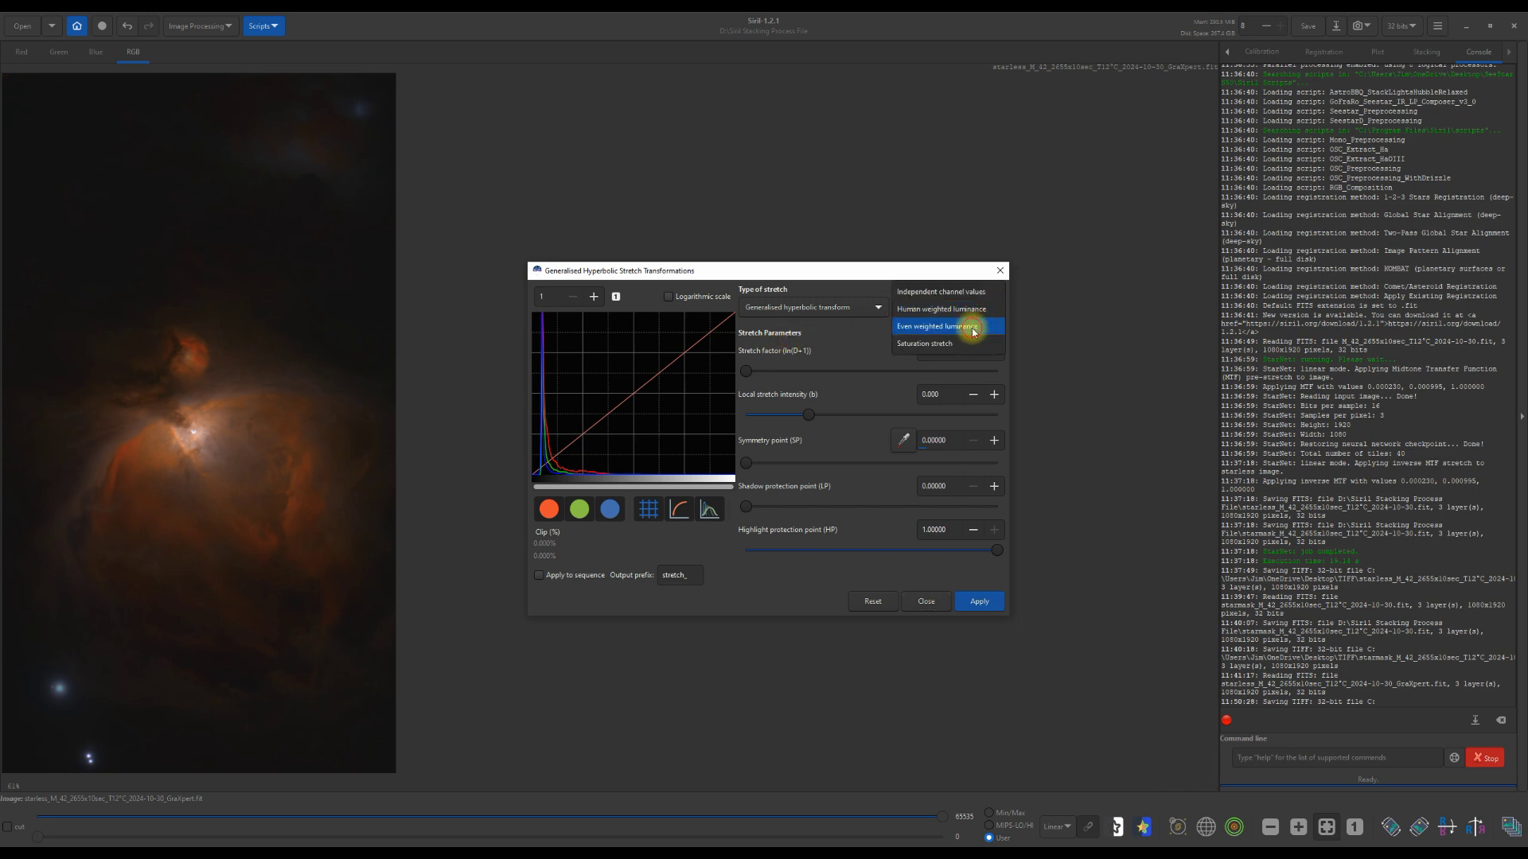
left_click(972, 326)
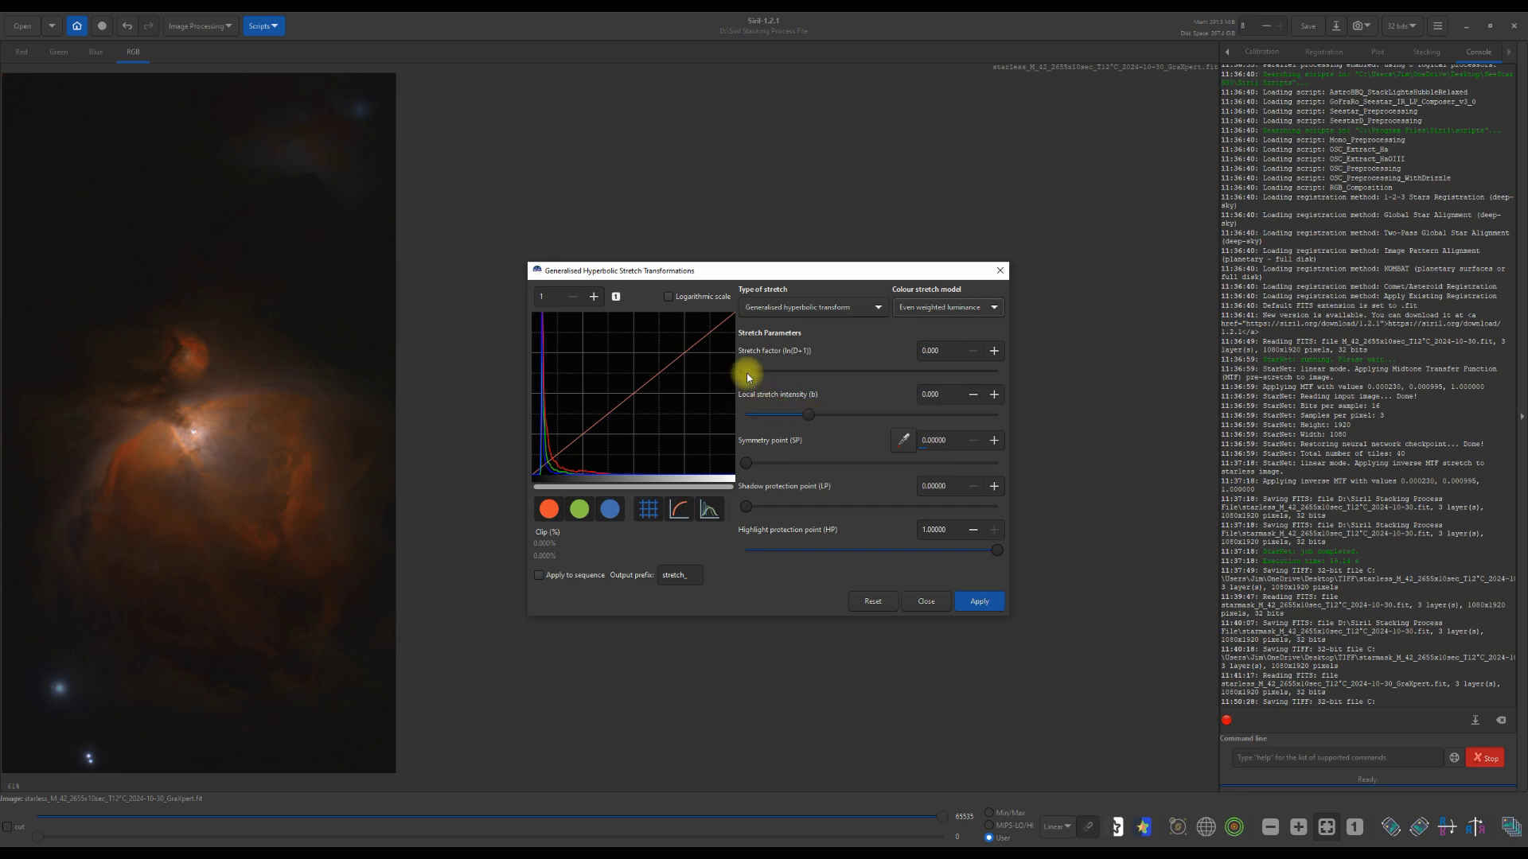
left_click_drag(749, 376, 791, 379)
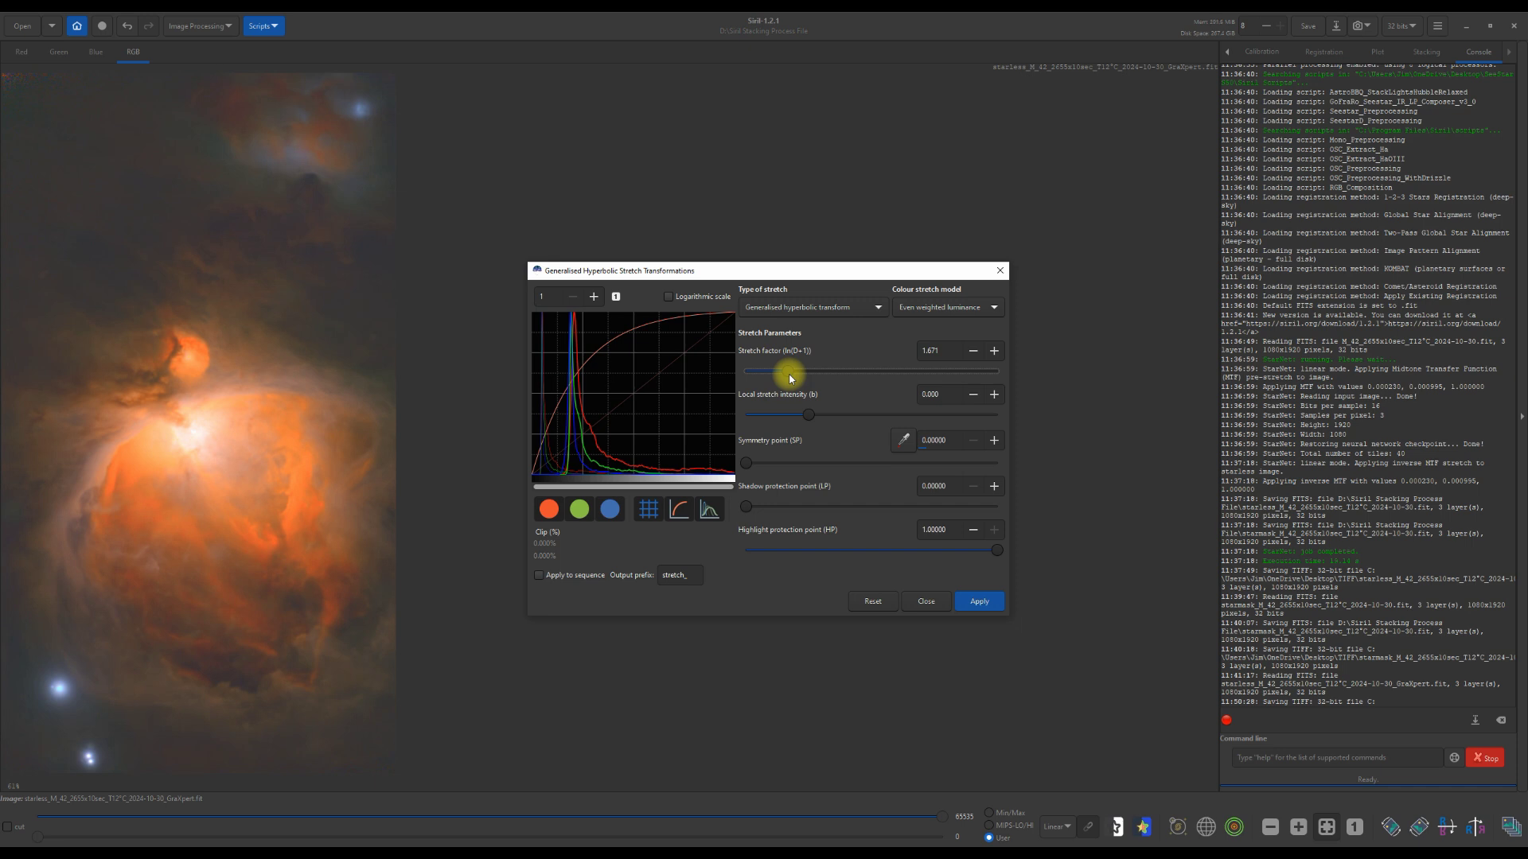
mouse_move(791, 379)
left_mouse_down()
mouse_move(804, 380)
mouse_move(789, 379)
left_mouse_up()
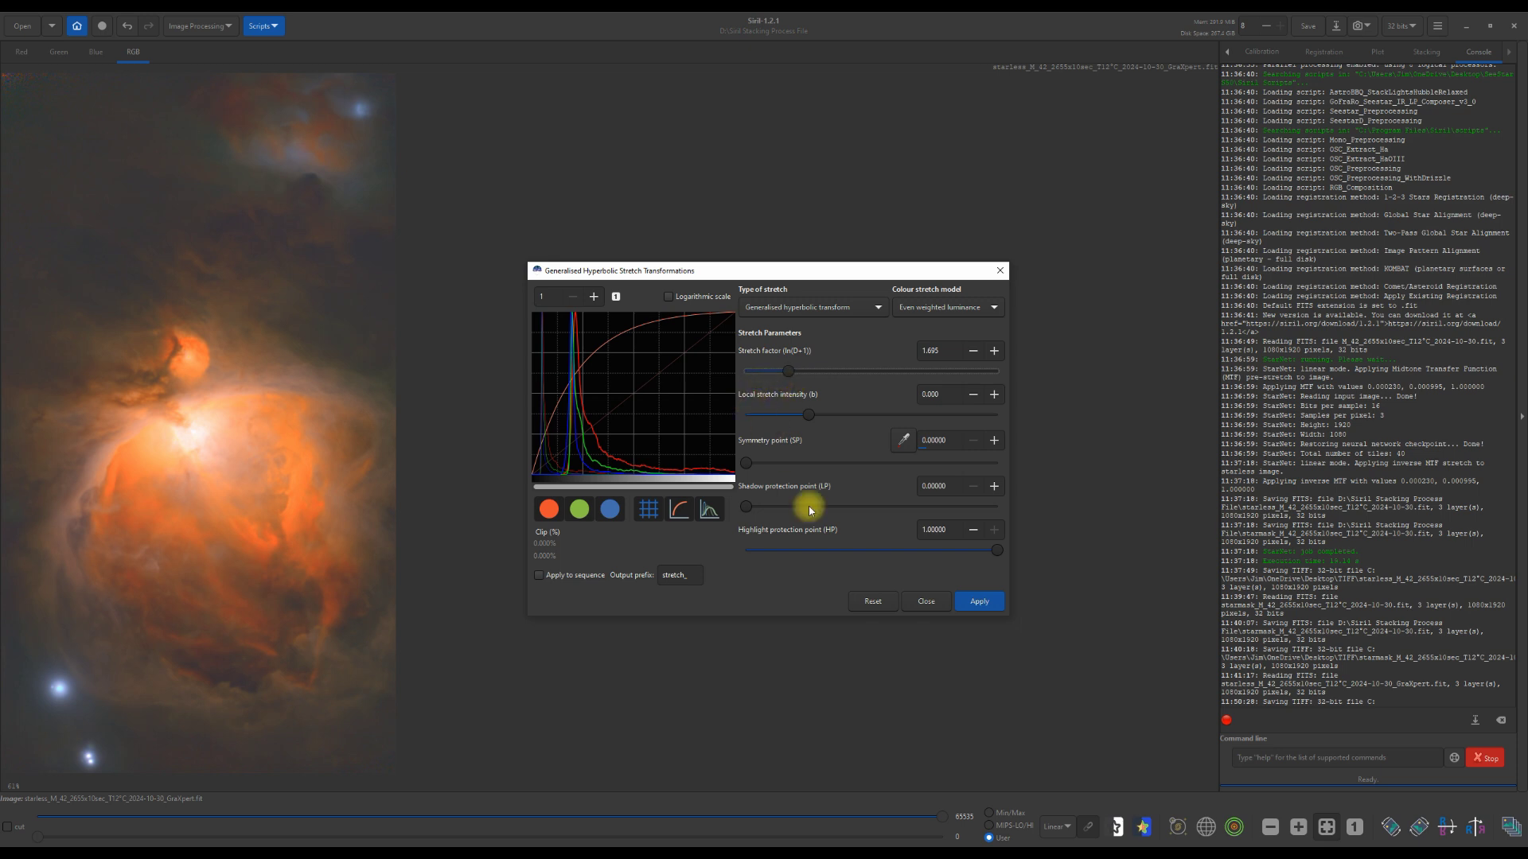
left_click(977, 603)
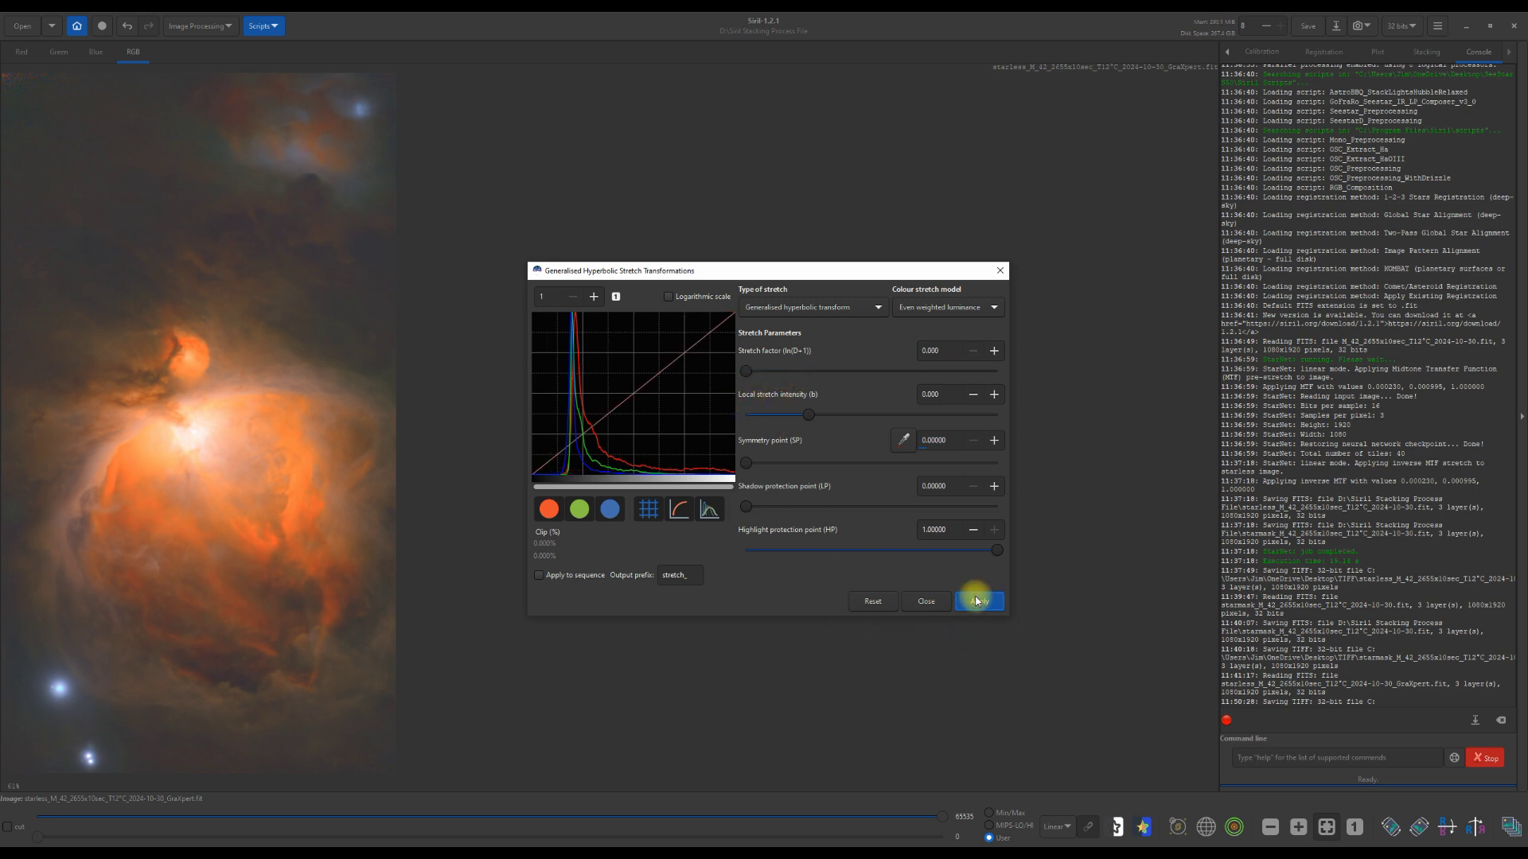
Step: Apply a Linear stretch (BP shift) with a raised black point to darken the background
left_click(881, 310)
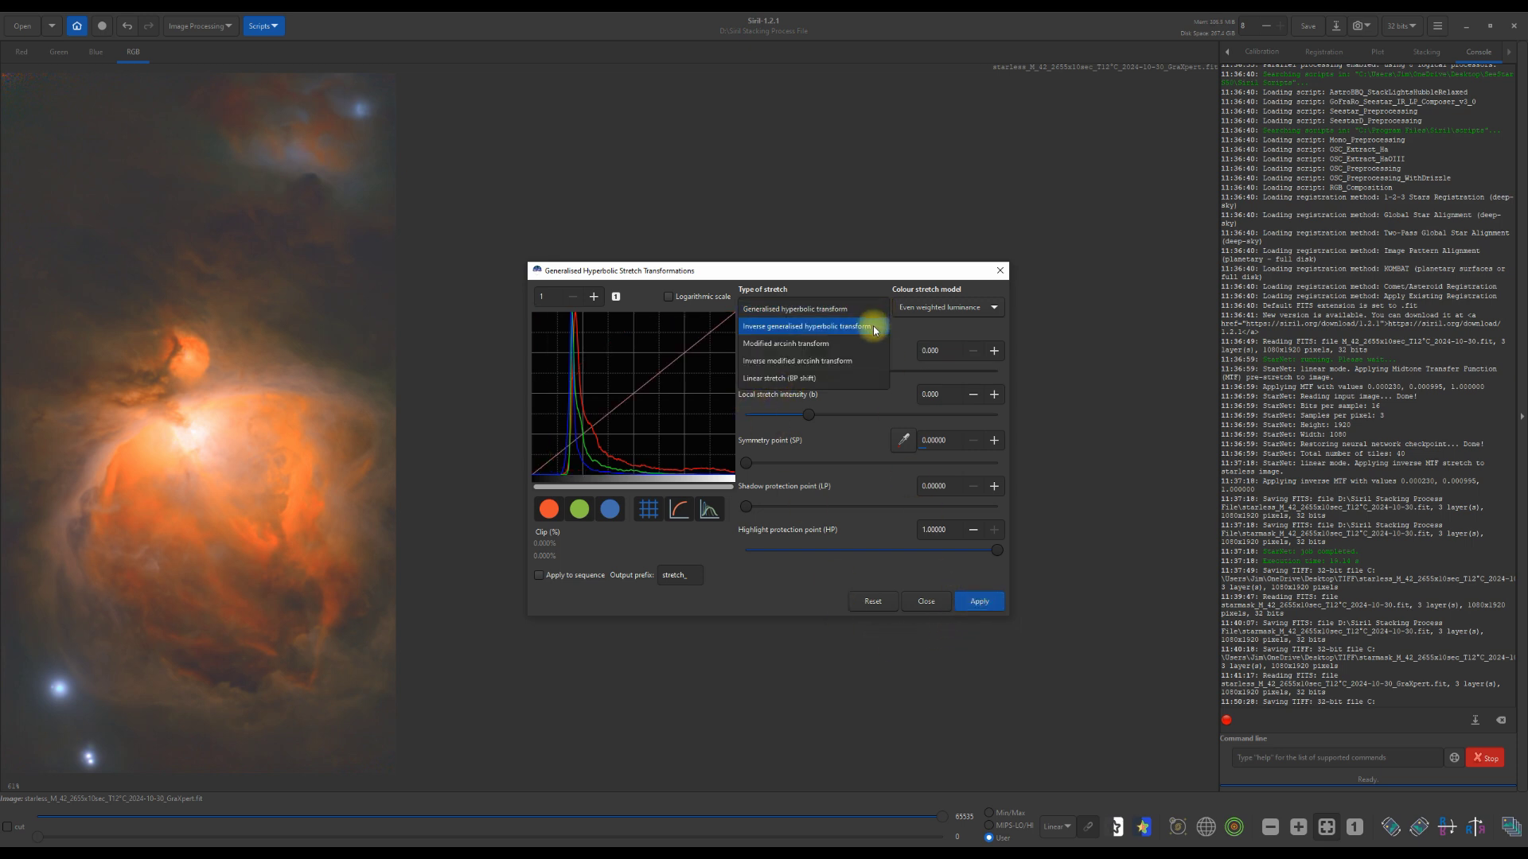
left_click(822, 380)
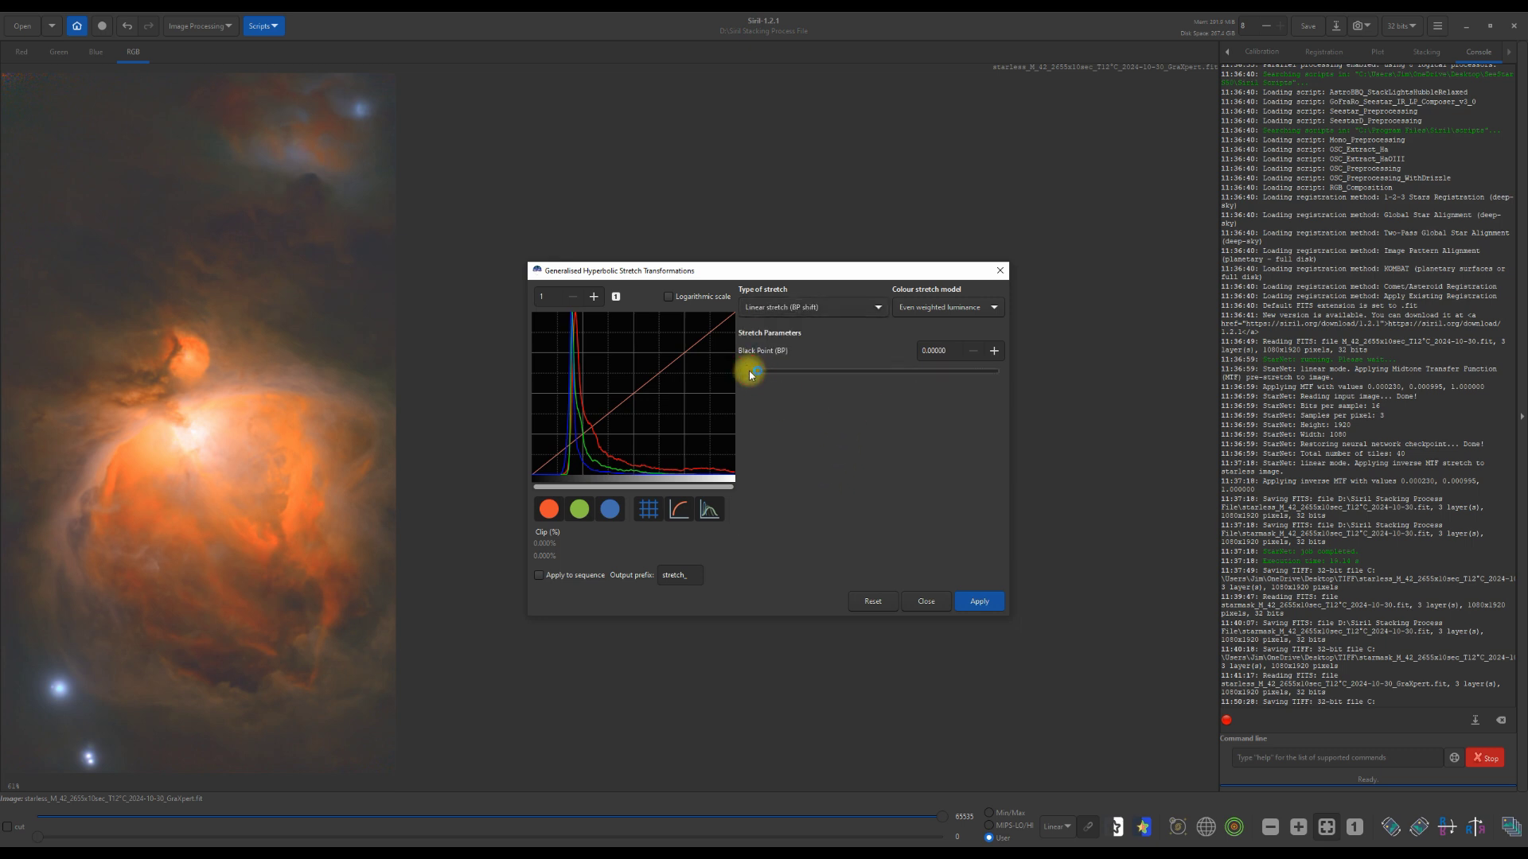
left_click_drag(750, 375, 764, 371)
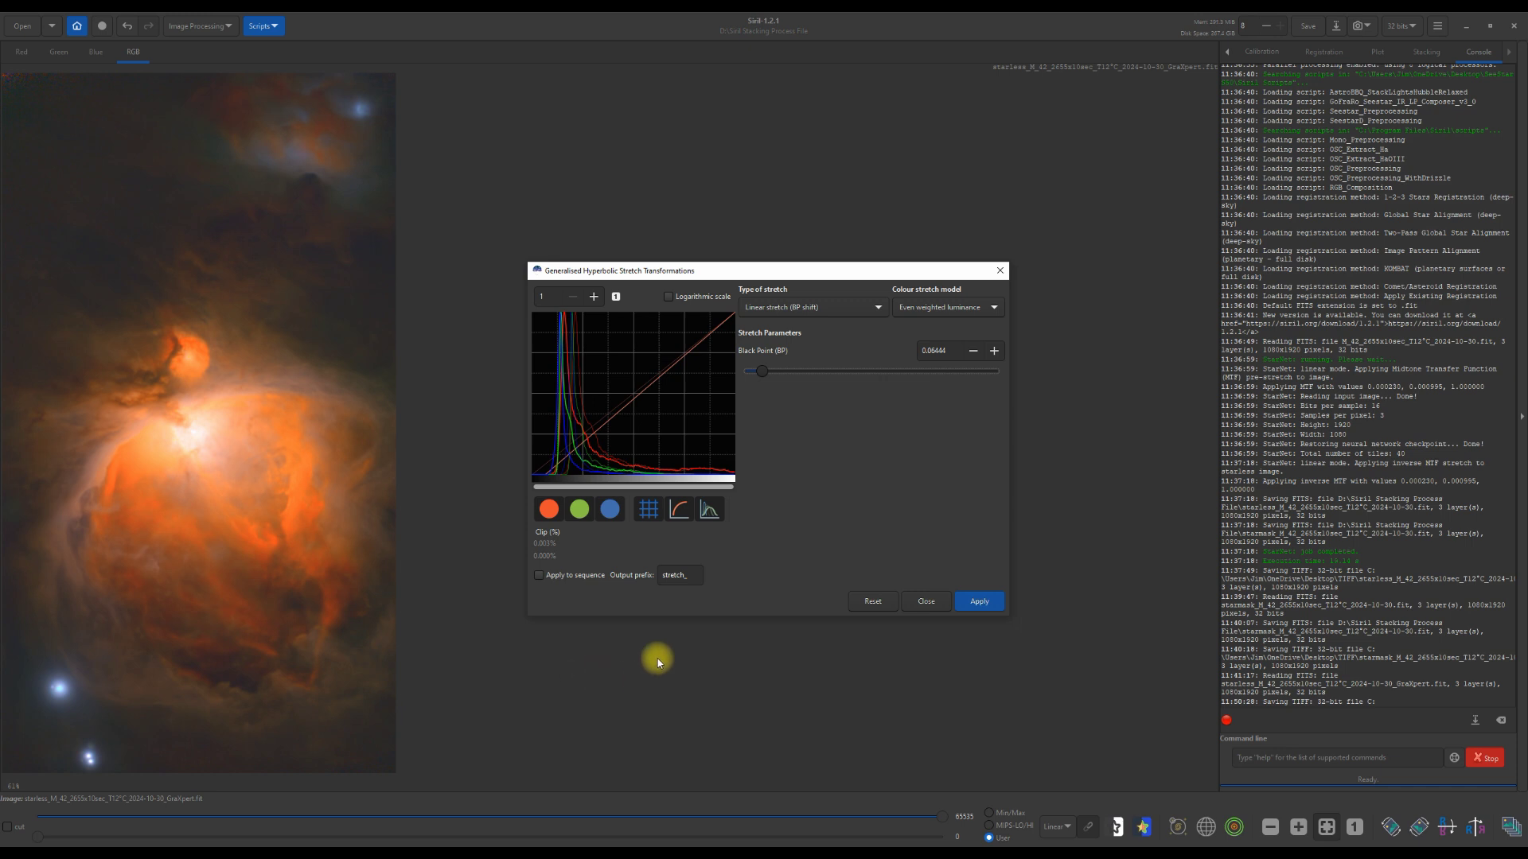
left_click(977, 602)
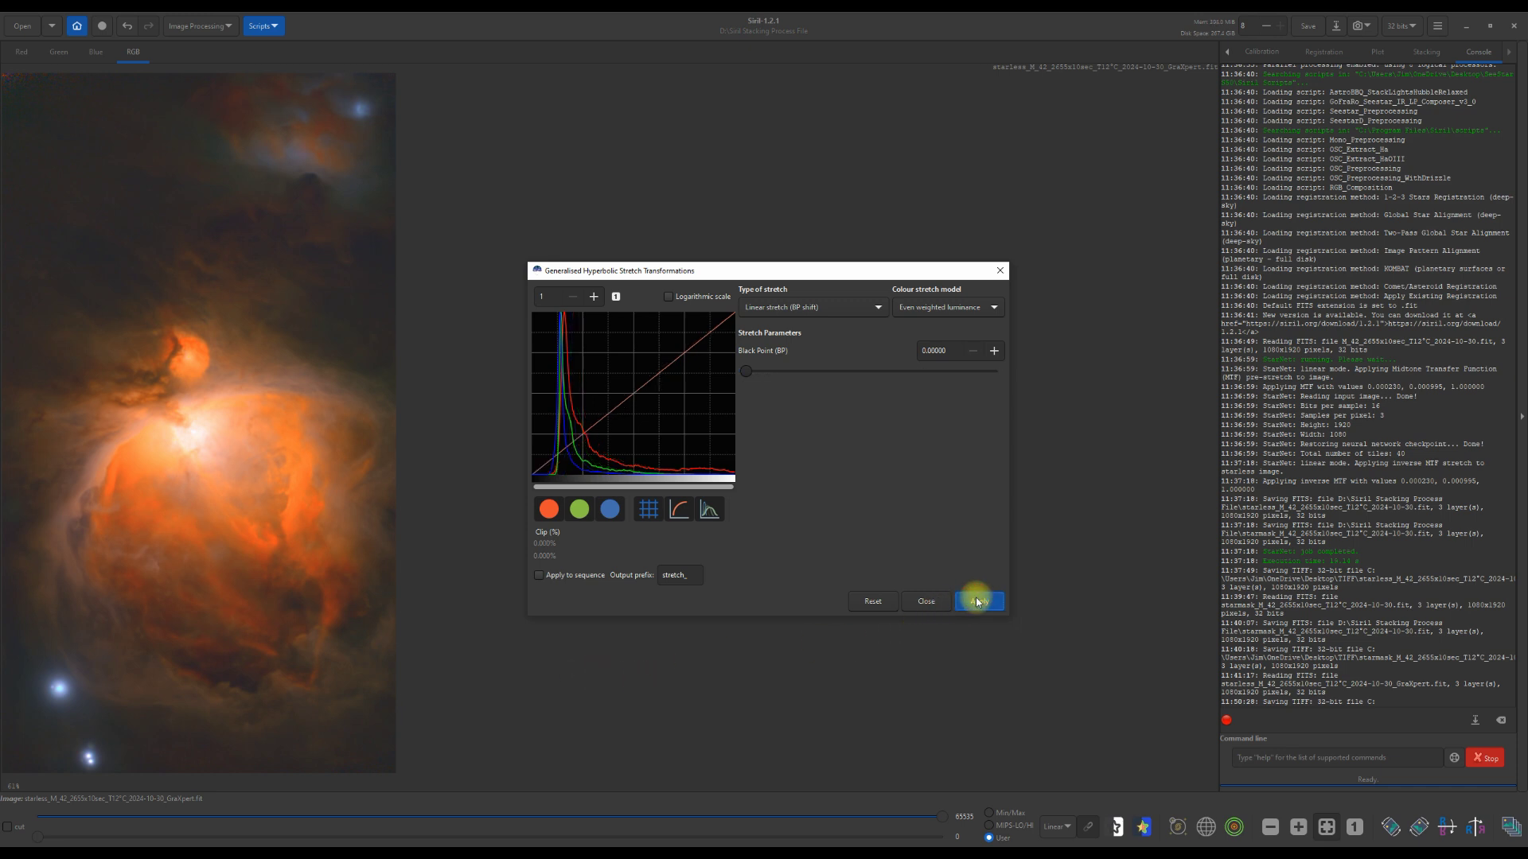
Step: Return to the generalised hyperbolic transform, apply it, and close the stretch tool
left_click(879, 306)
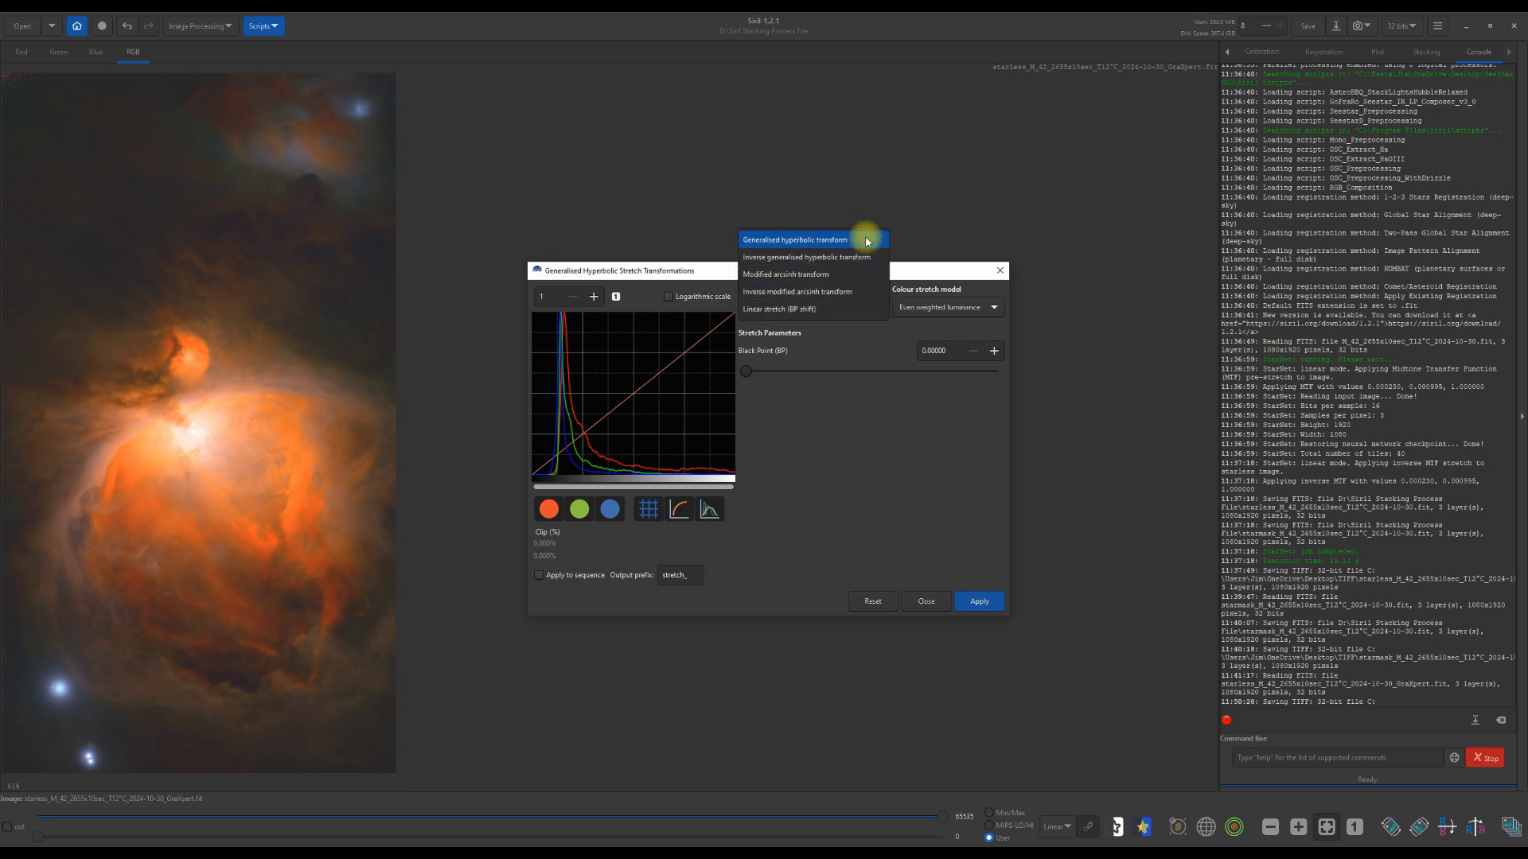
left_click(867, 241)
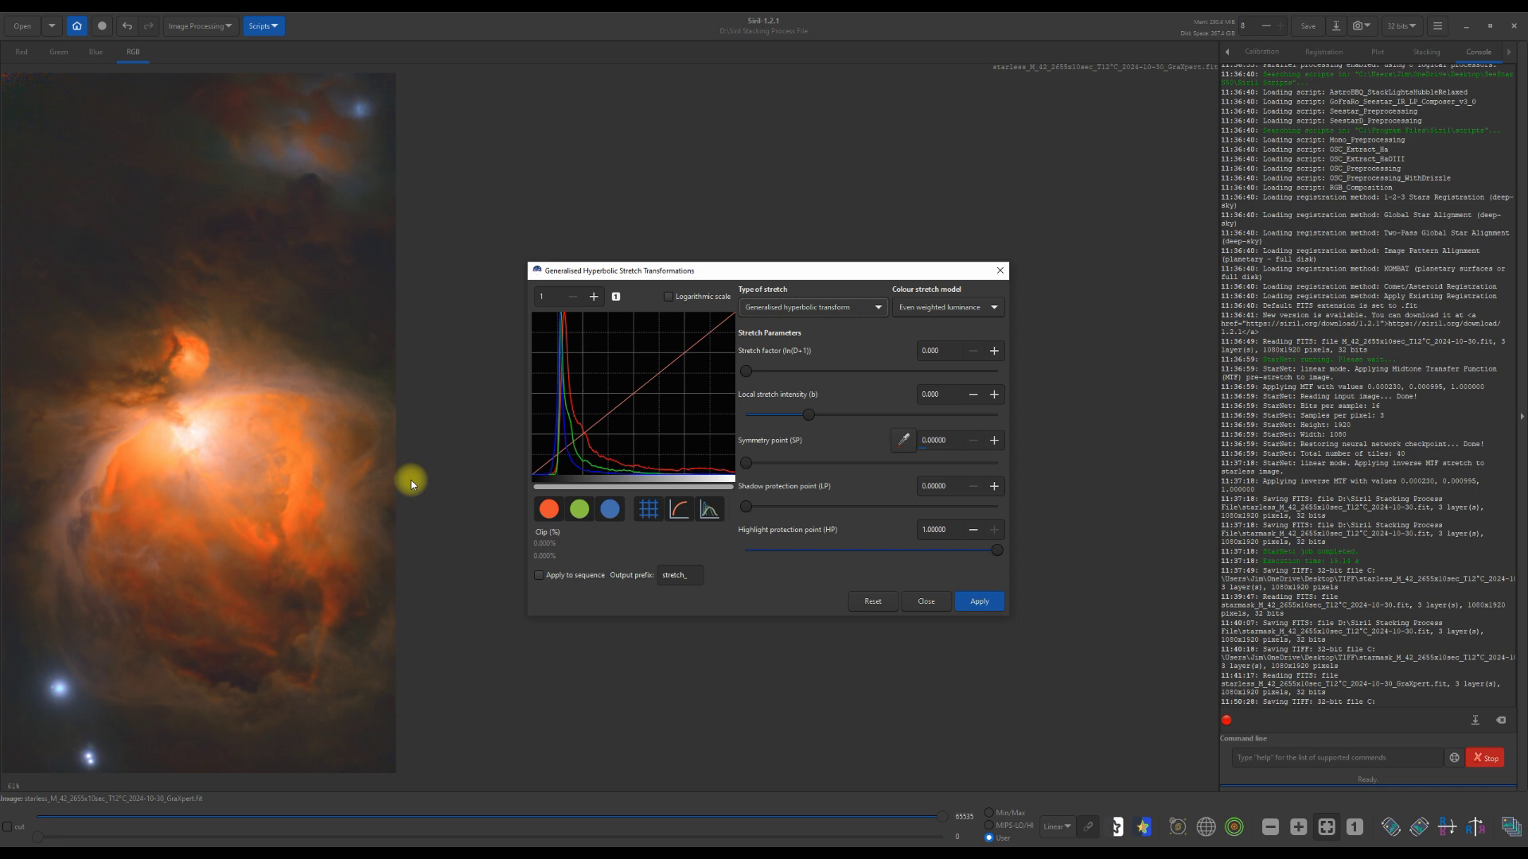
left_click(980, 602)
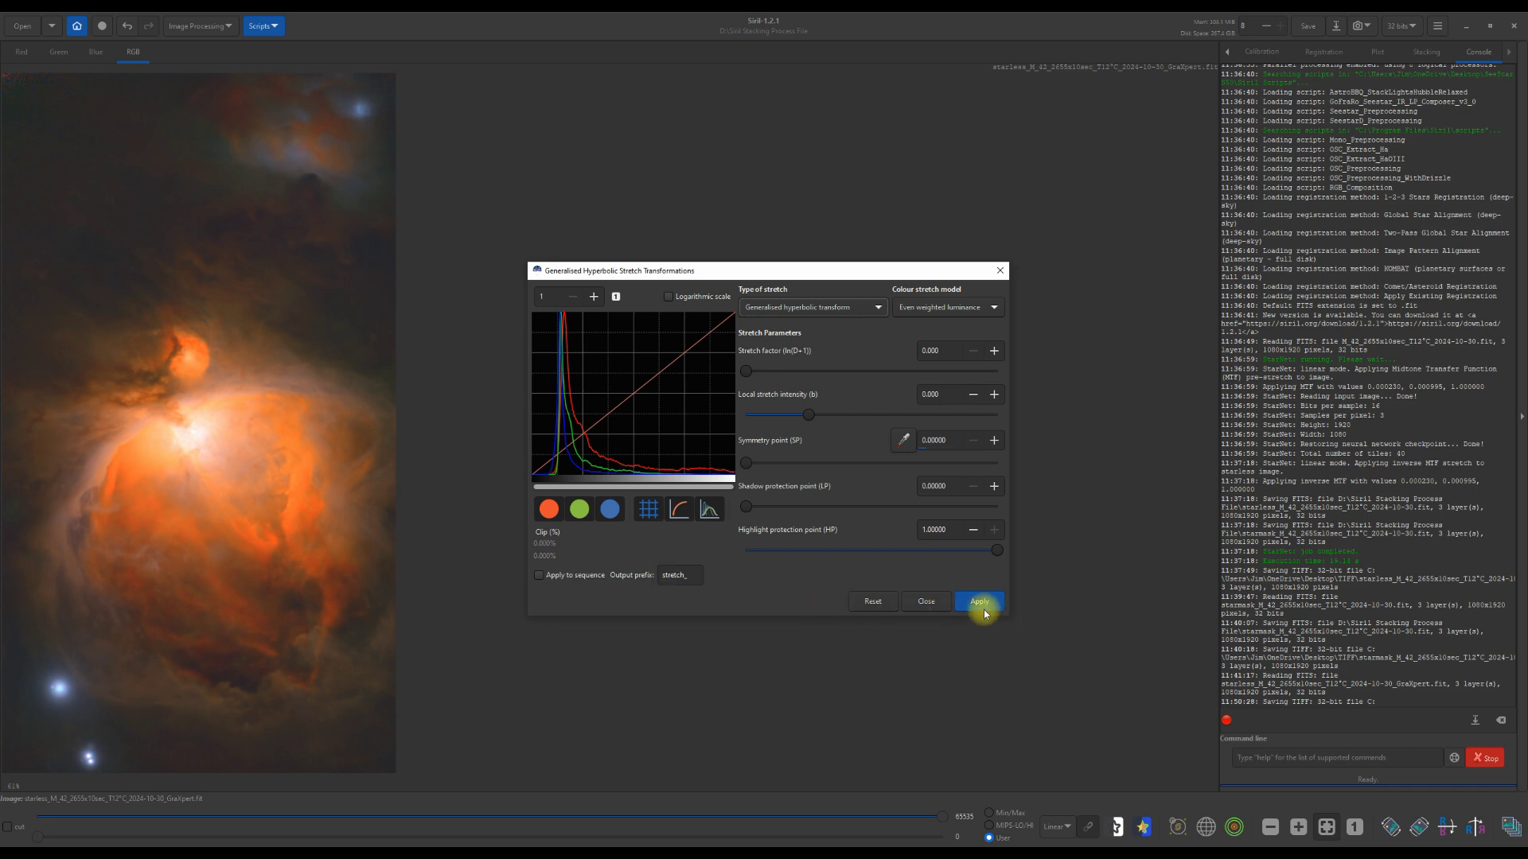
left_click(926, 601)
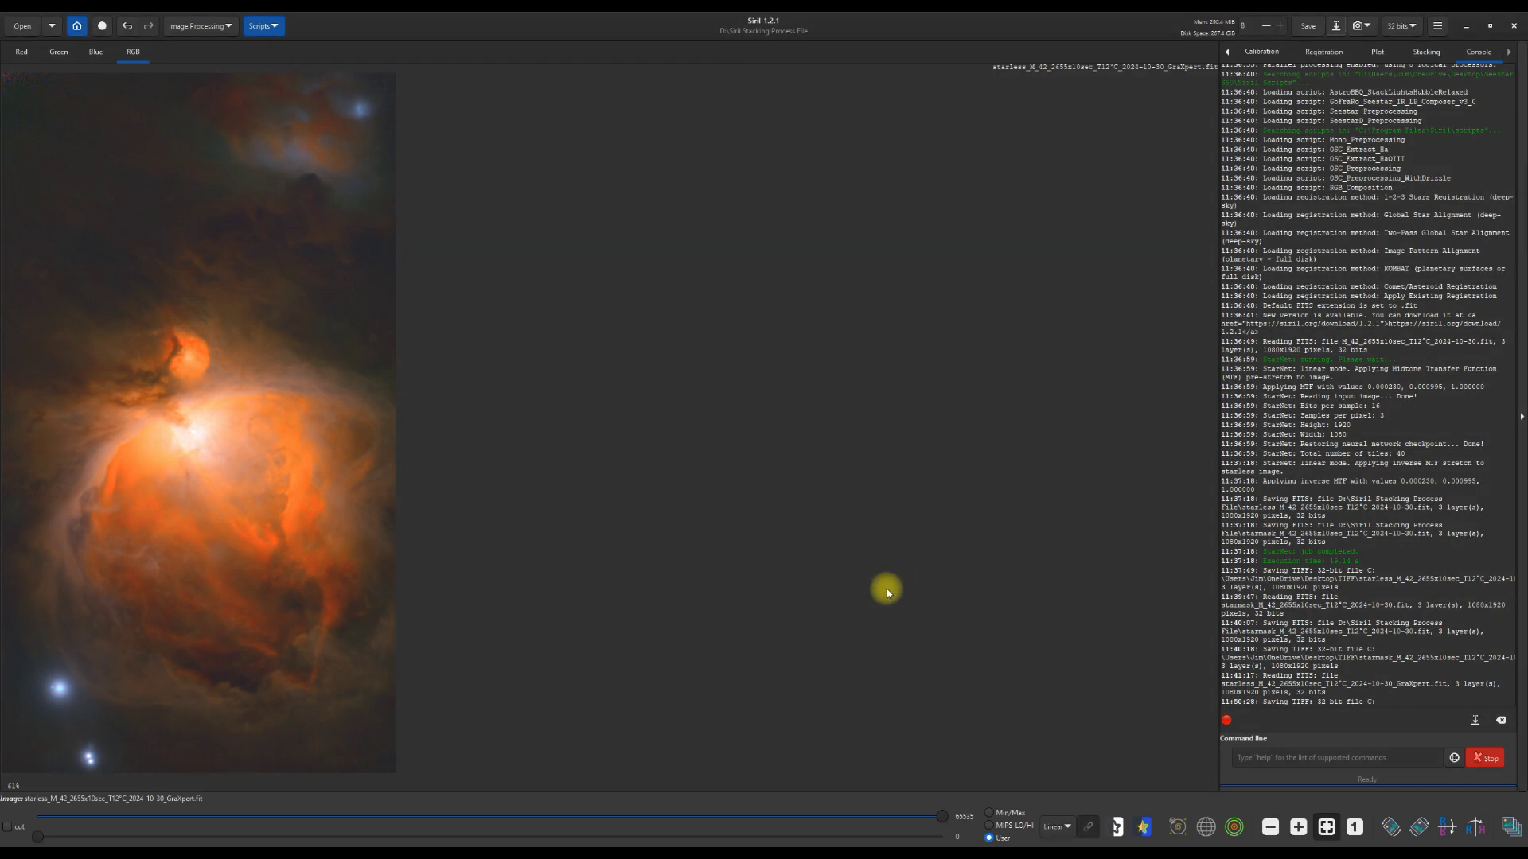
Step: Start a Save As with TIFF file type in the Desktop's TIFF folder
left_click(1300, 28)
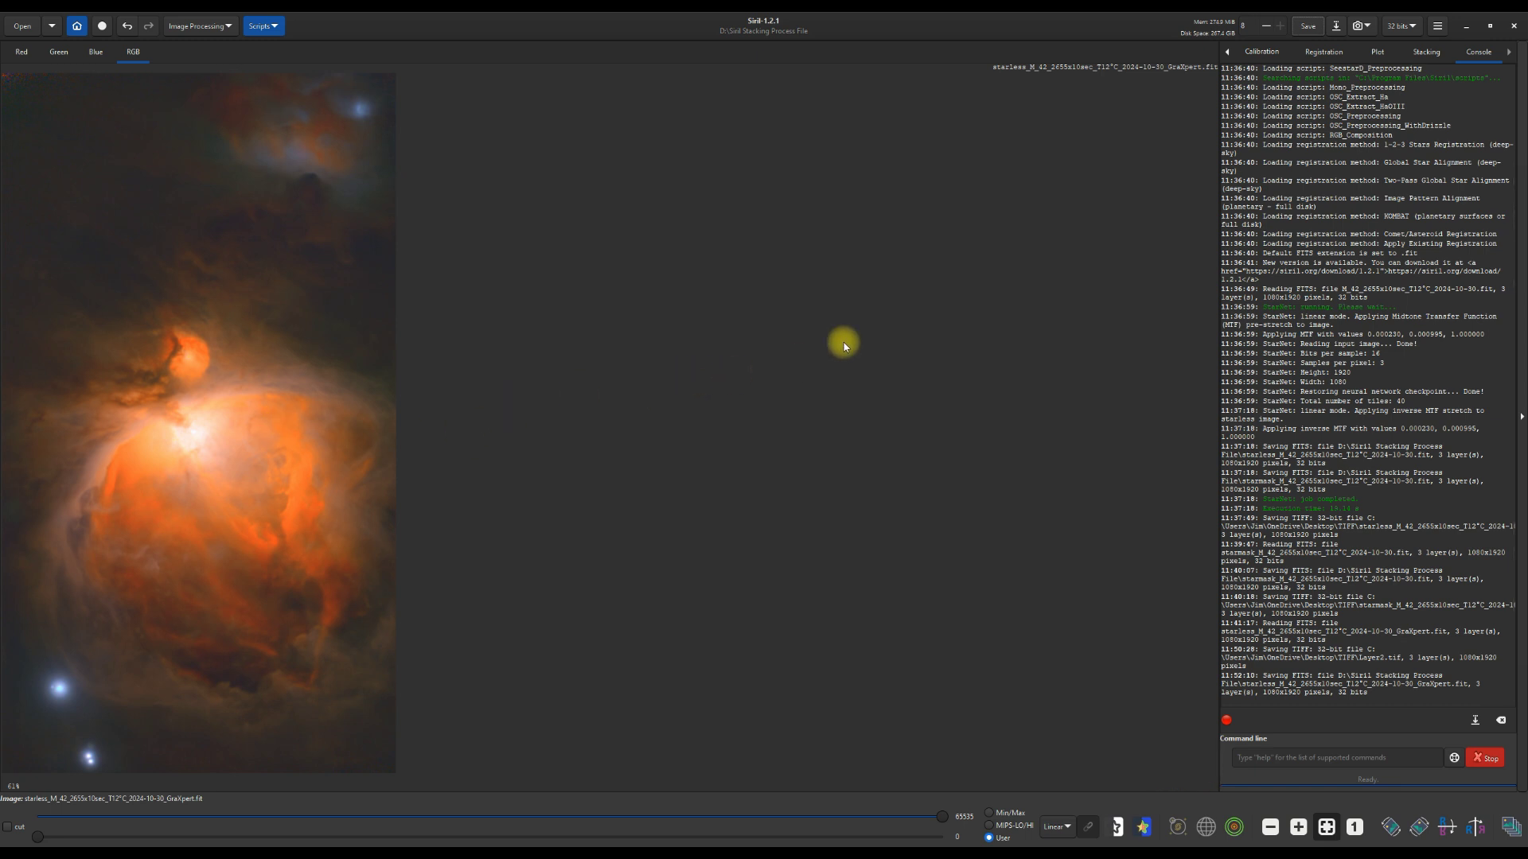
left_click(1336, 28)
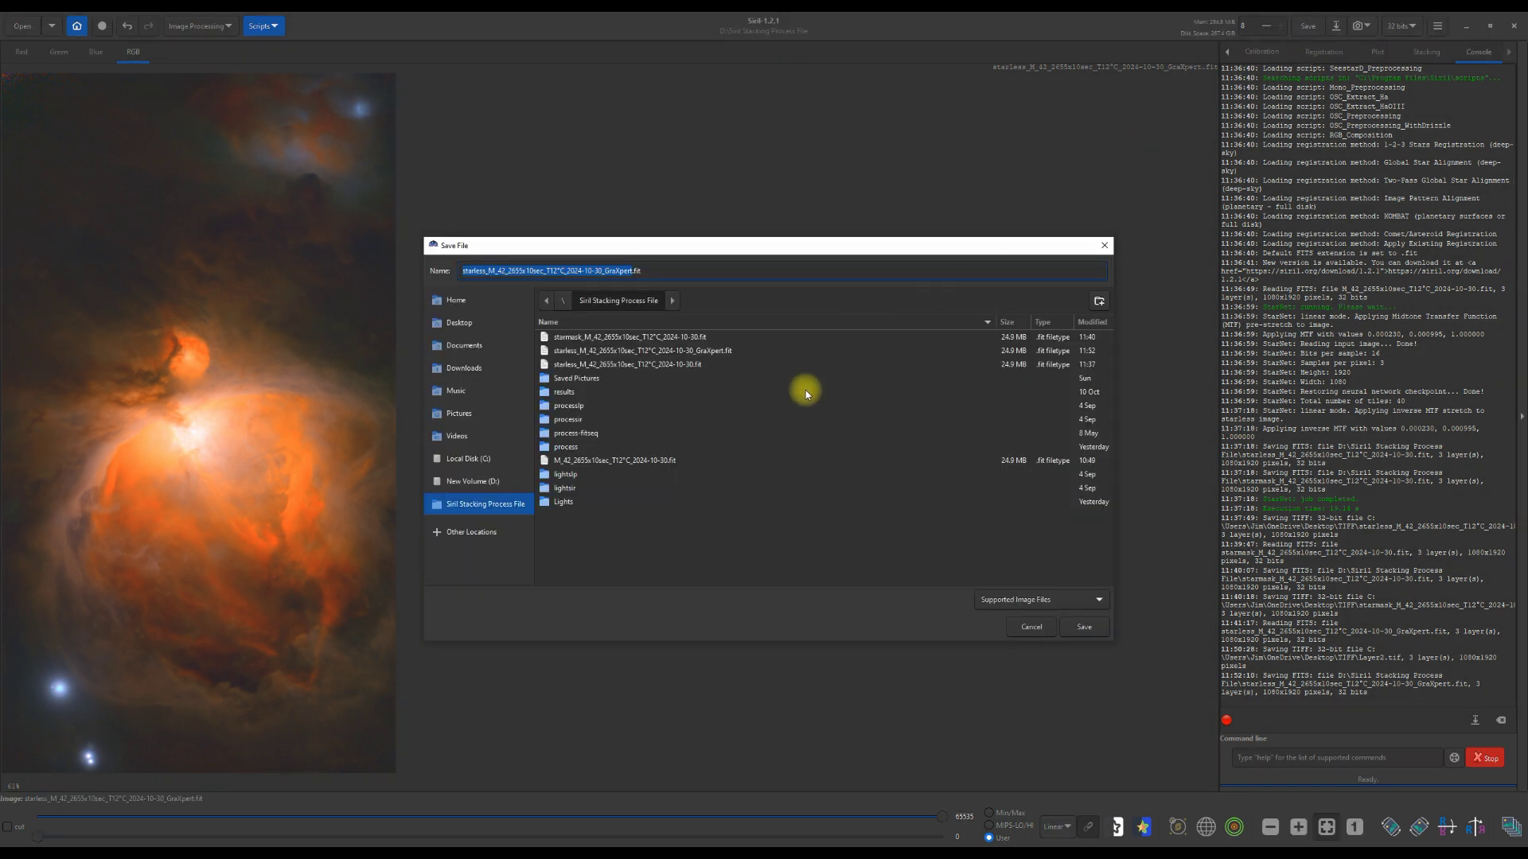
left_click(1098, 600)
left_click(1024, 565)
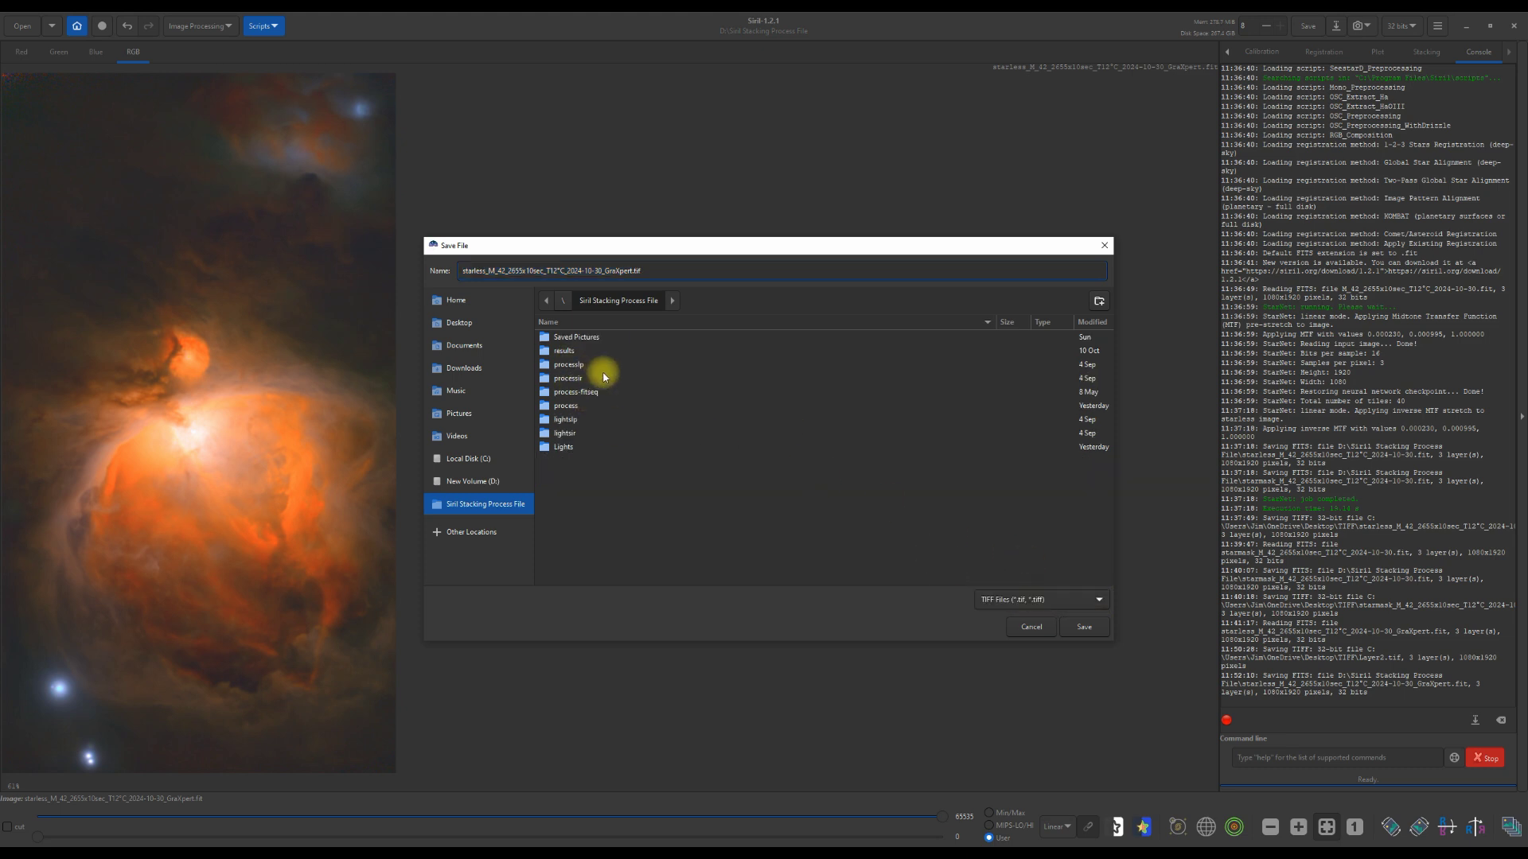
left_click(458, 326)
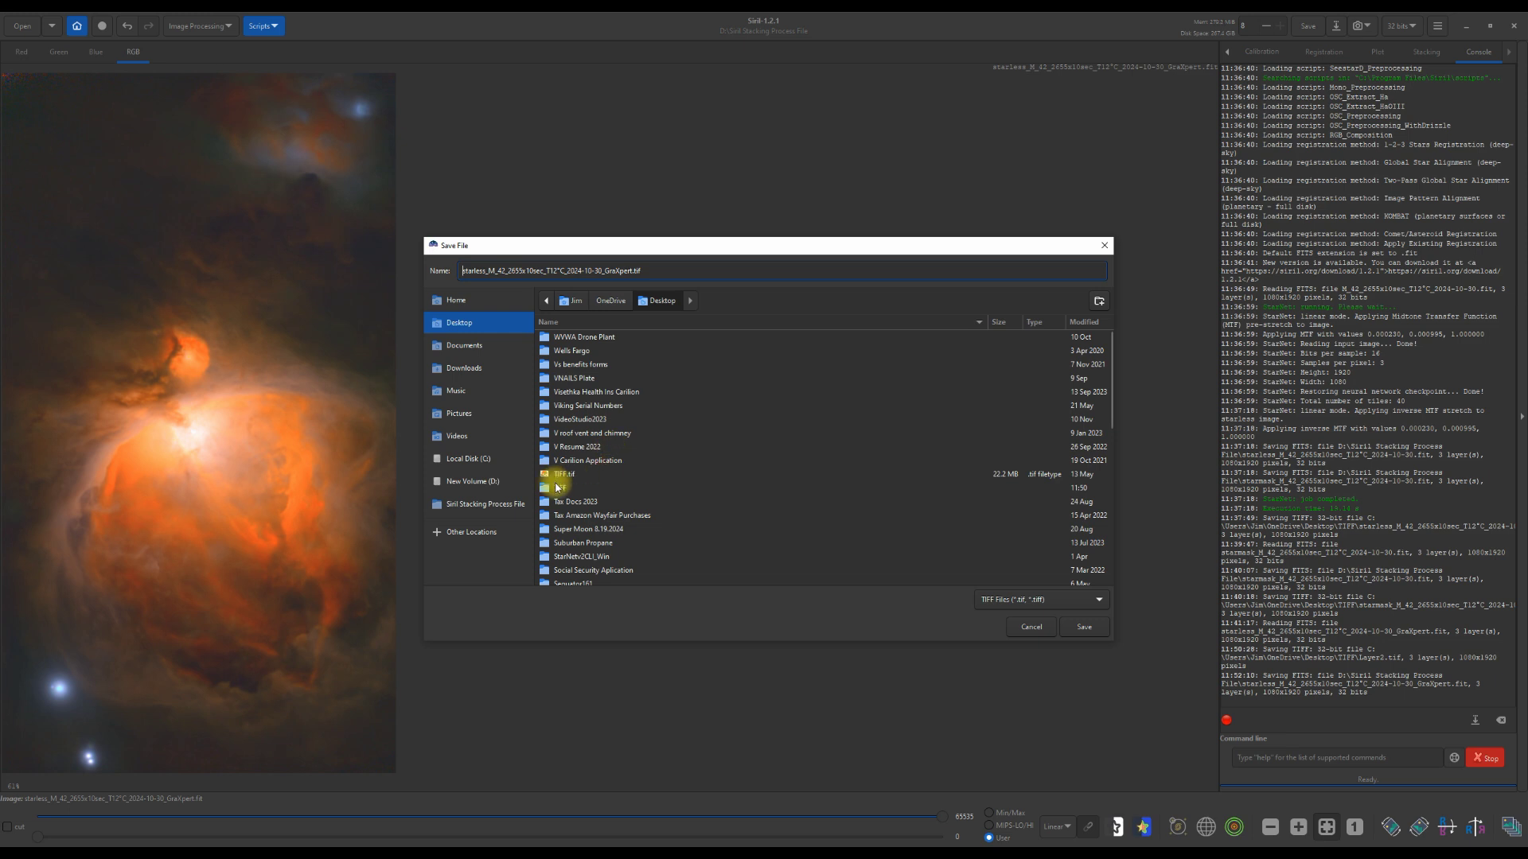
double_click(559, 488)
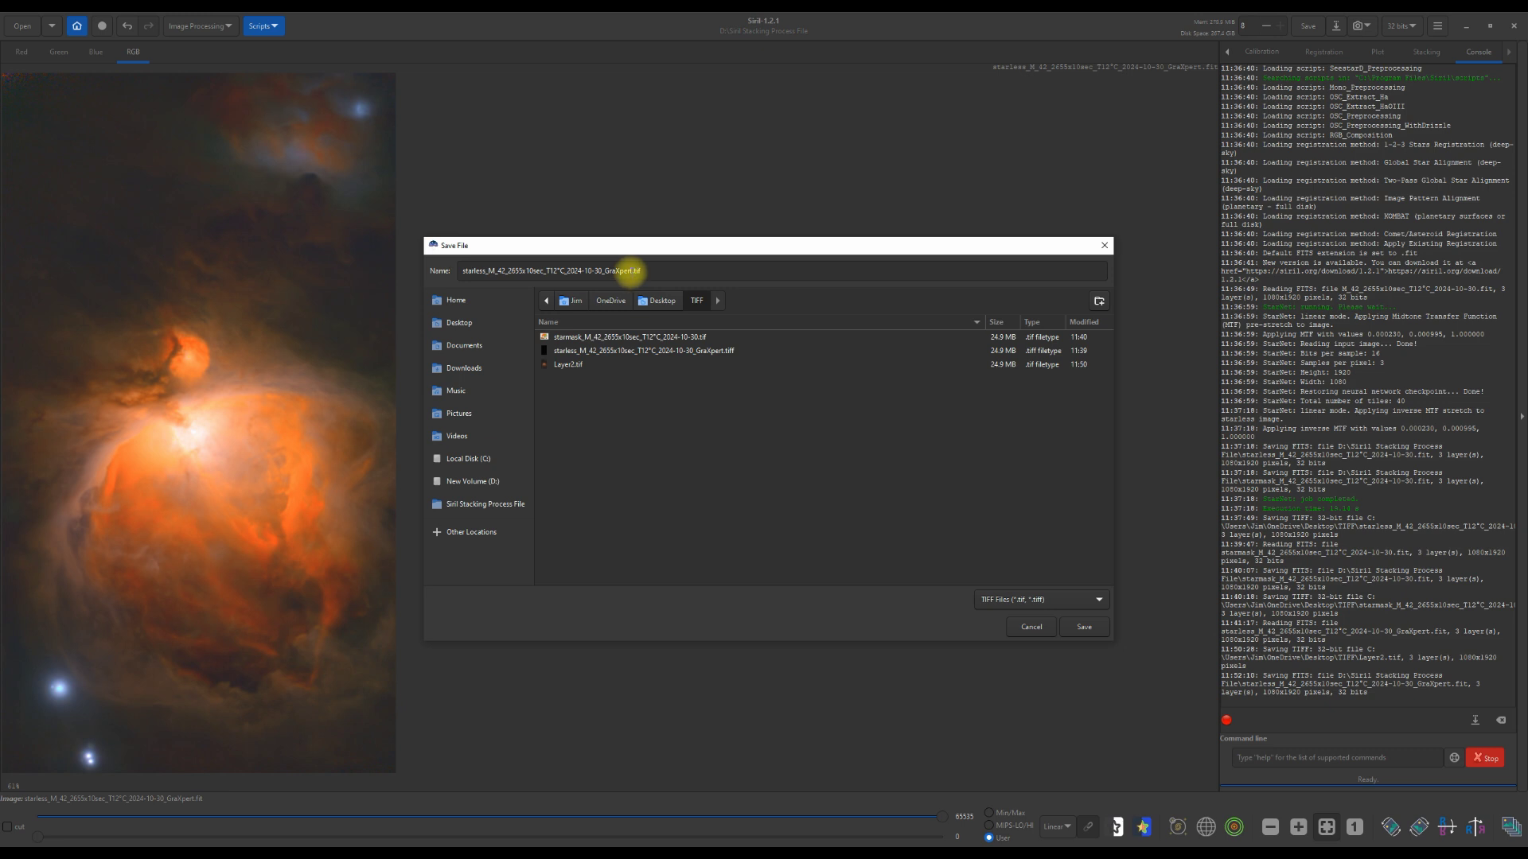
Step: Name the file Layer1.tif and save it as a 32-bit floating point TIFF
left_click(628, 270)
left_click(628, 270)
key("BackSpace")
key("BackSpace")
key("BackSpace")
key("BackSpace")
key("BackSpace")
key("BackSpace")
key("BackSpace")
key("BackSpace")
key("BackSpace")
key("BackSpace")
key("BackSpace")
key("BackSpace")
key("BackSpace")
key("BackSpace")
key("BackSpace")
key("BackSpace")
key("BackSpace")
key("BackSpace")
key("BackSpace")
key("BackSpace")
key("BackSpace")
key("BackSpace")
key("BackSpace")
key("BackSpace")
key("BackSpace")
key("BackSpace")
key("BackSpace")
key("BackSpace")
key("BackSpace")
key("BackSpace")
key("BackSpace")
key("BackSpace")
key("BackSpace")
key("BackSpace")
key("BackSpace")
key("BackSpace")
key("BackSpace")
key("BackSpace")
key("BackSpace")
key("BackSpace")
key("BackSpace")
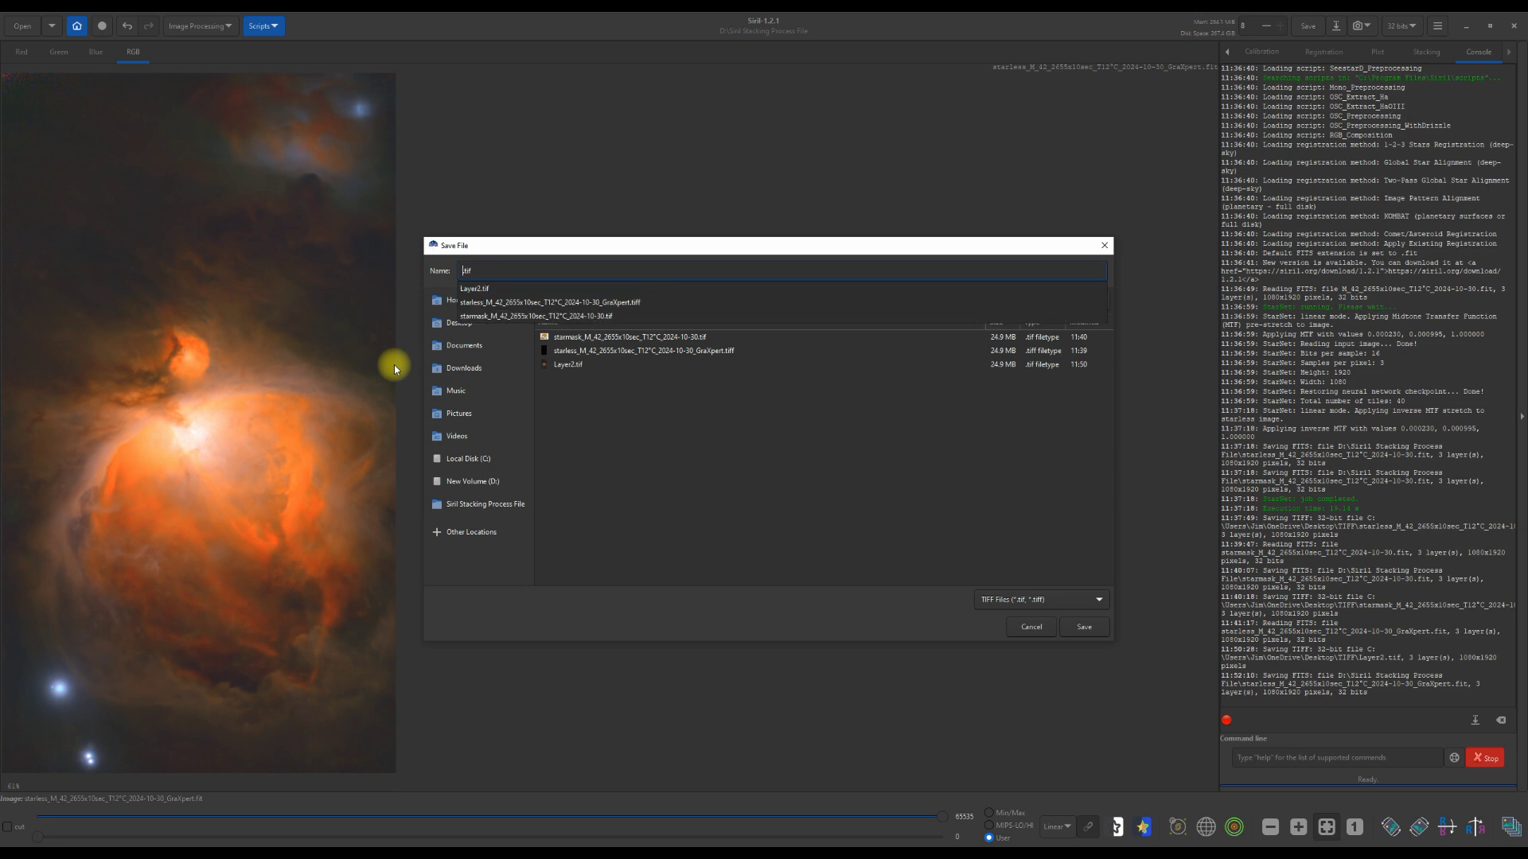
type("Layer")
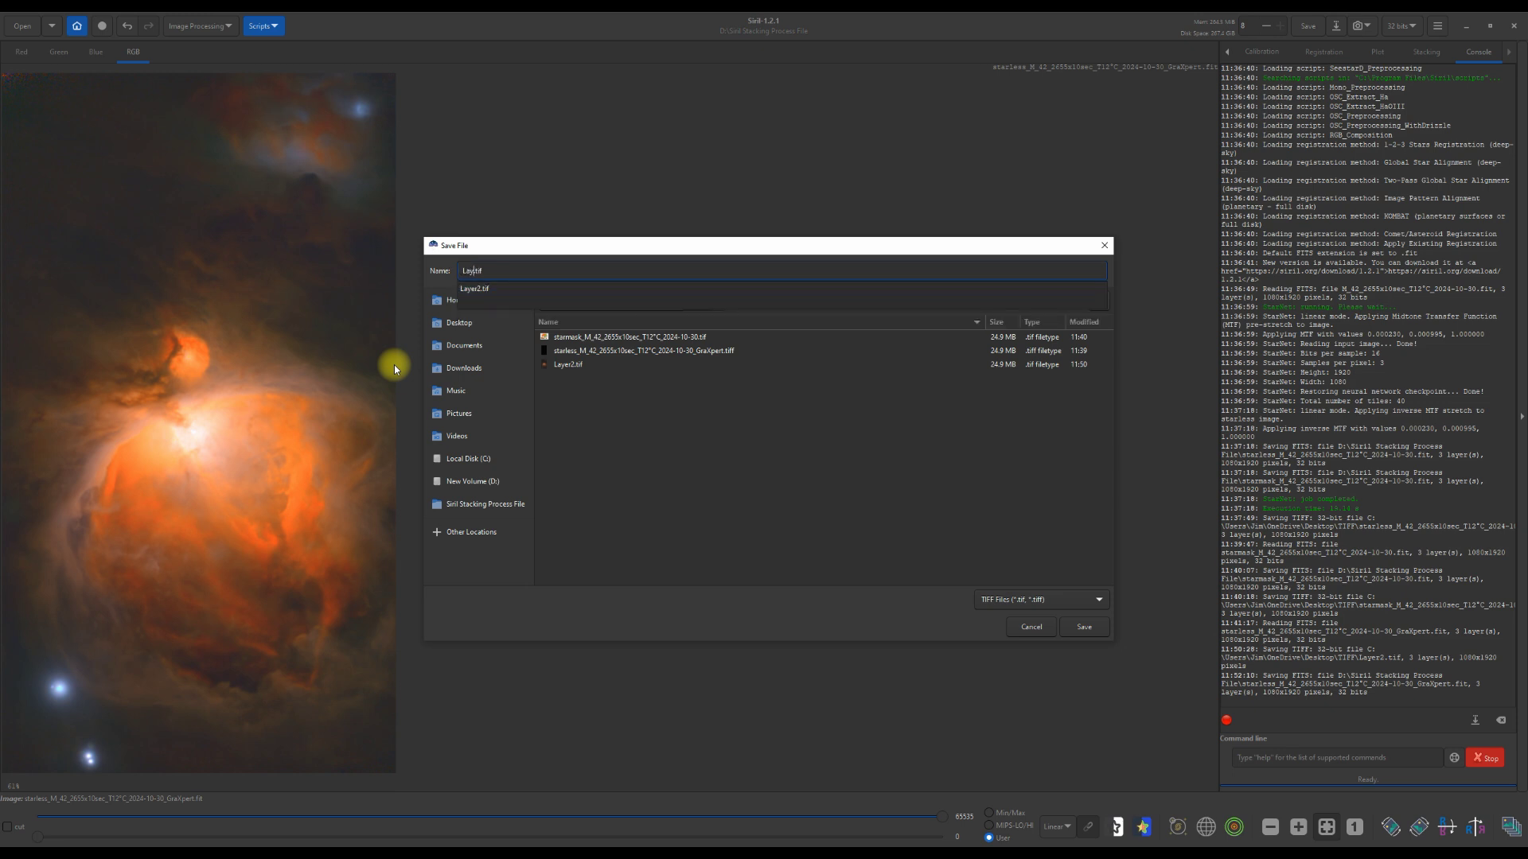
type("1")
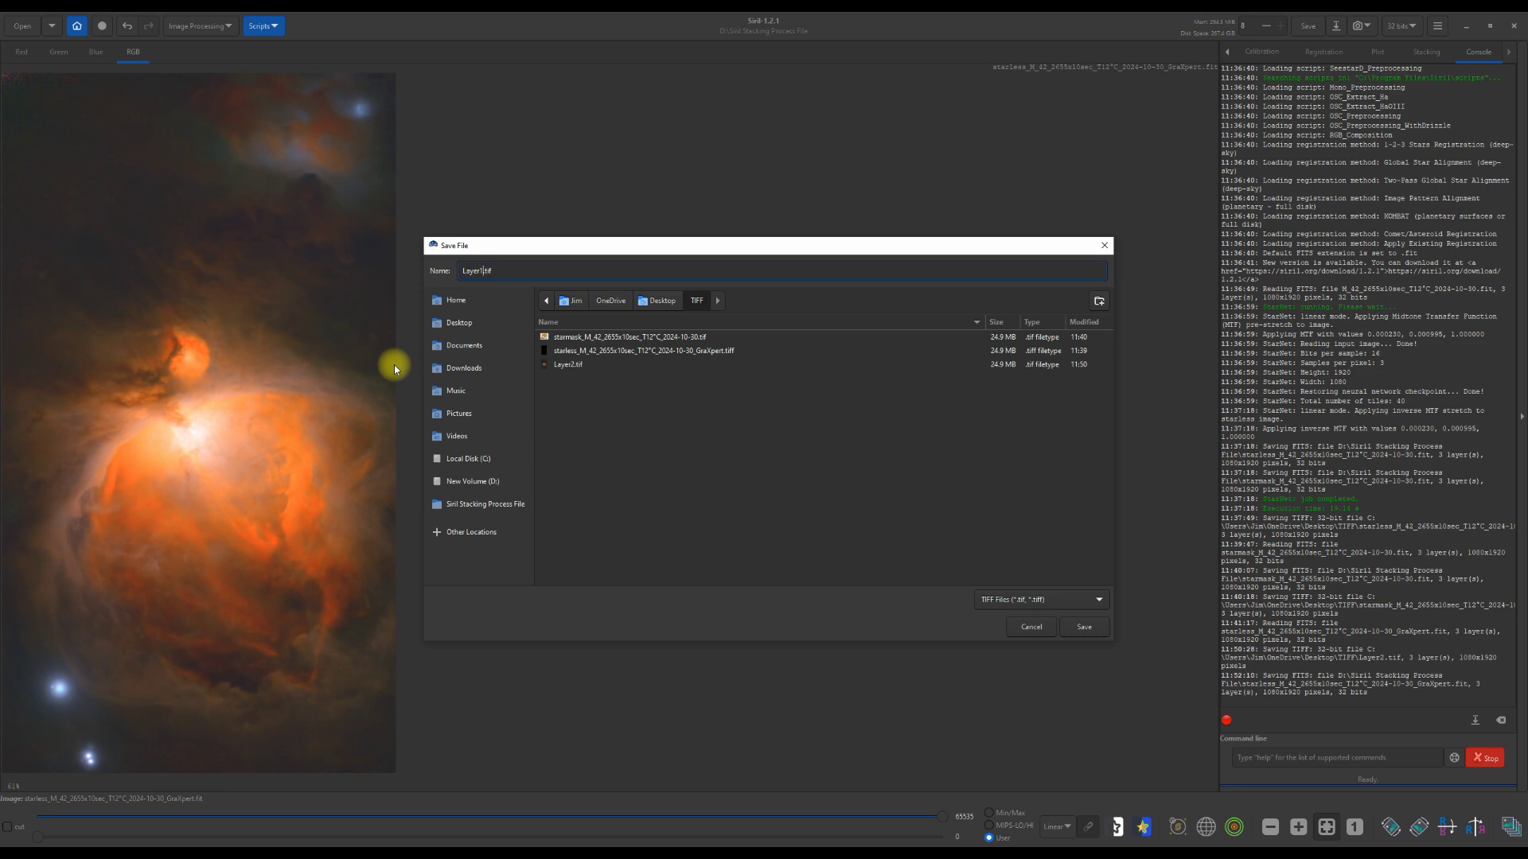
left_click(511, 270)
left_click(1082, 627)
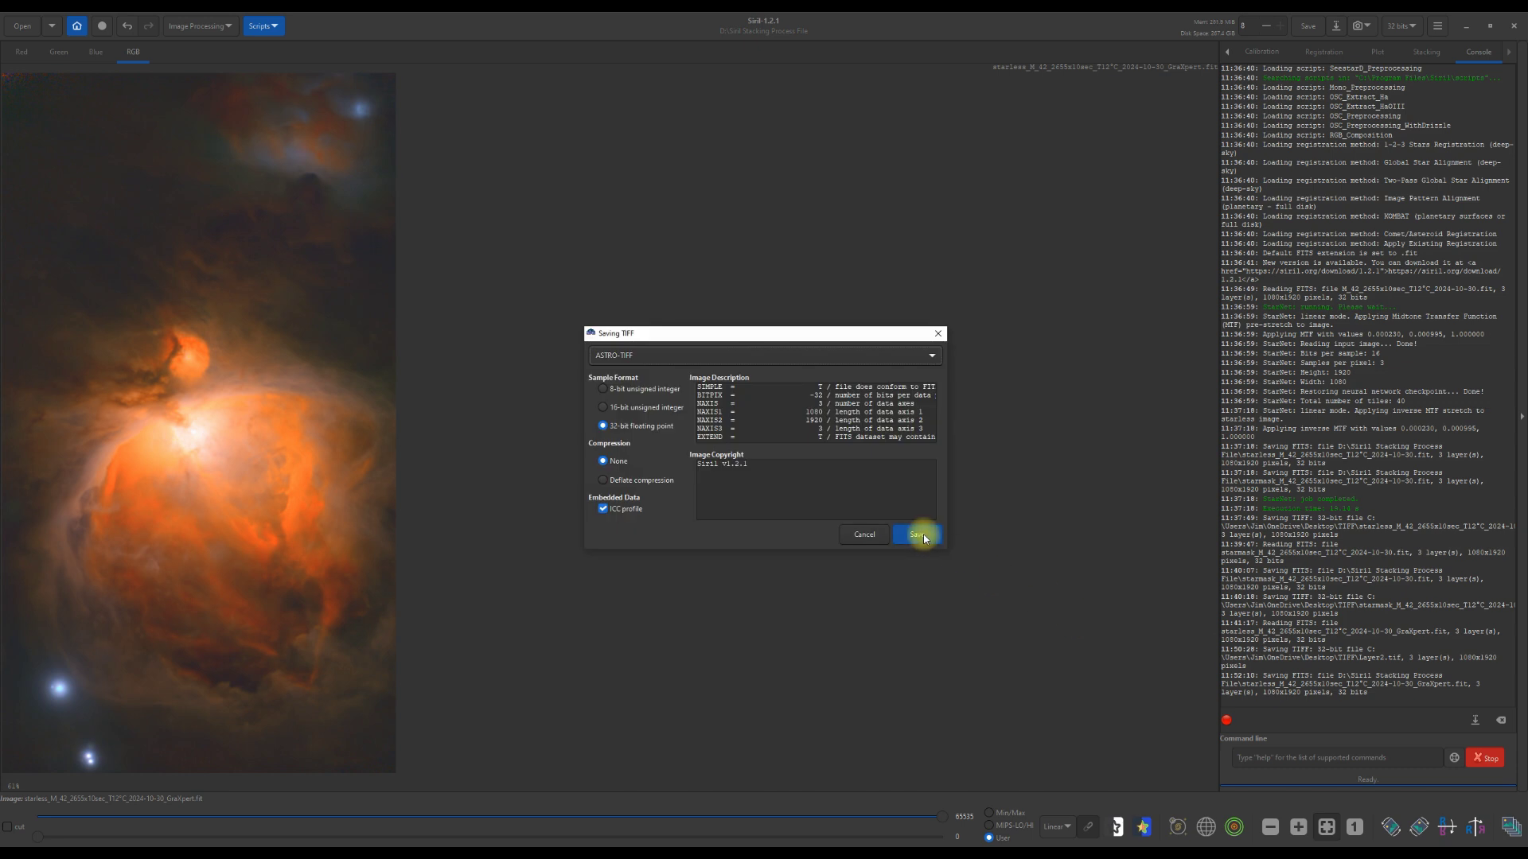
left_click(921, 535)
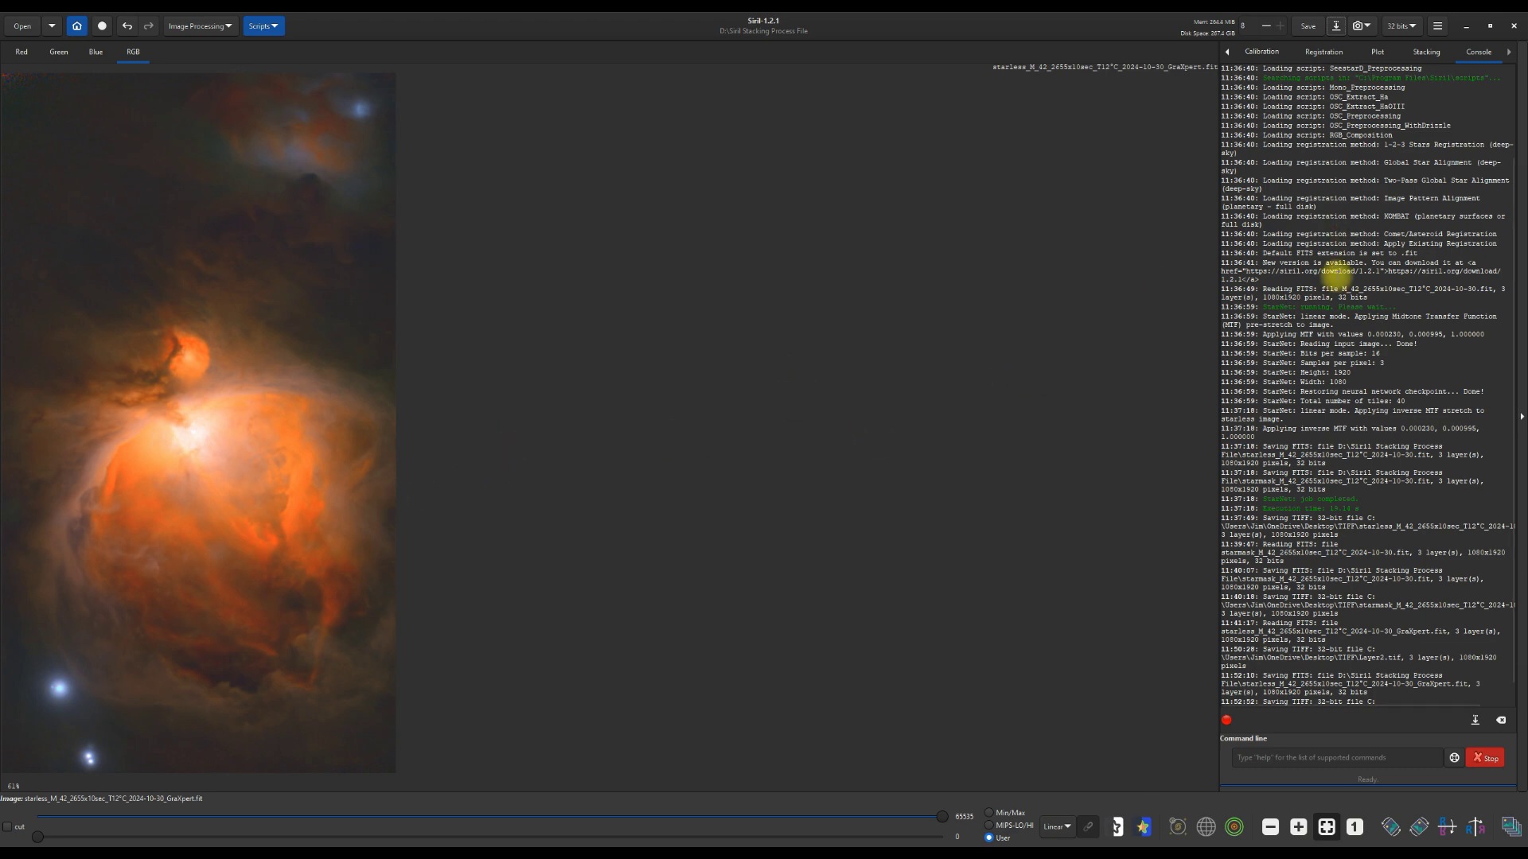
Step: Minimize the Siril window to reveal the empty GIMP workspace
left_click(1466, 26)
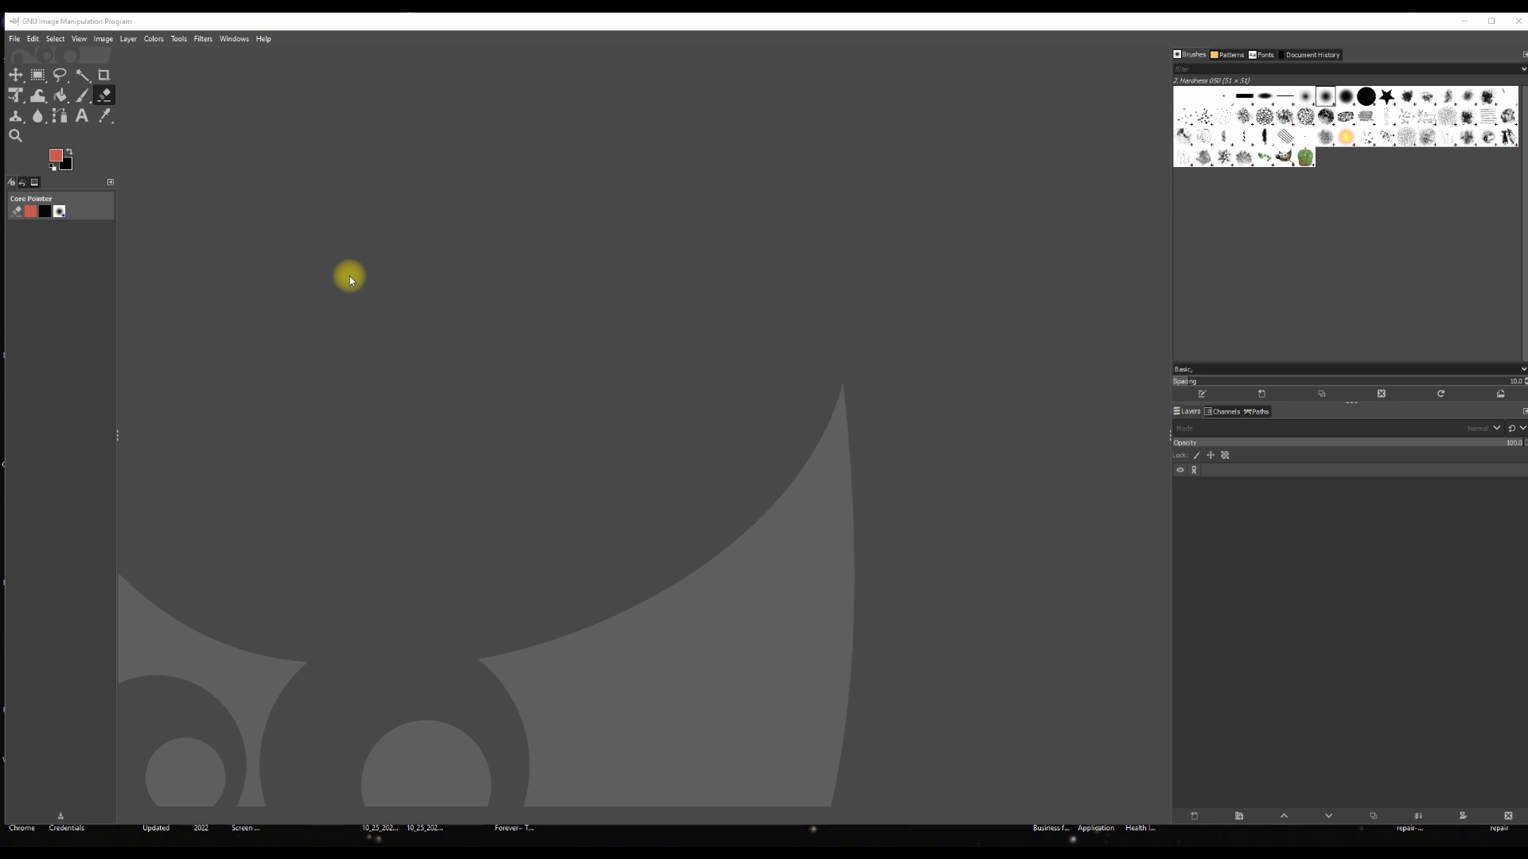
Step: Open Desktop/TIFF/Layer2.tif as layers, keeping its embedded Siril sRGB colour profile
left_click(15, 42)
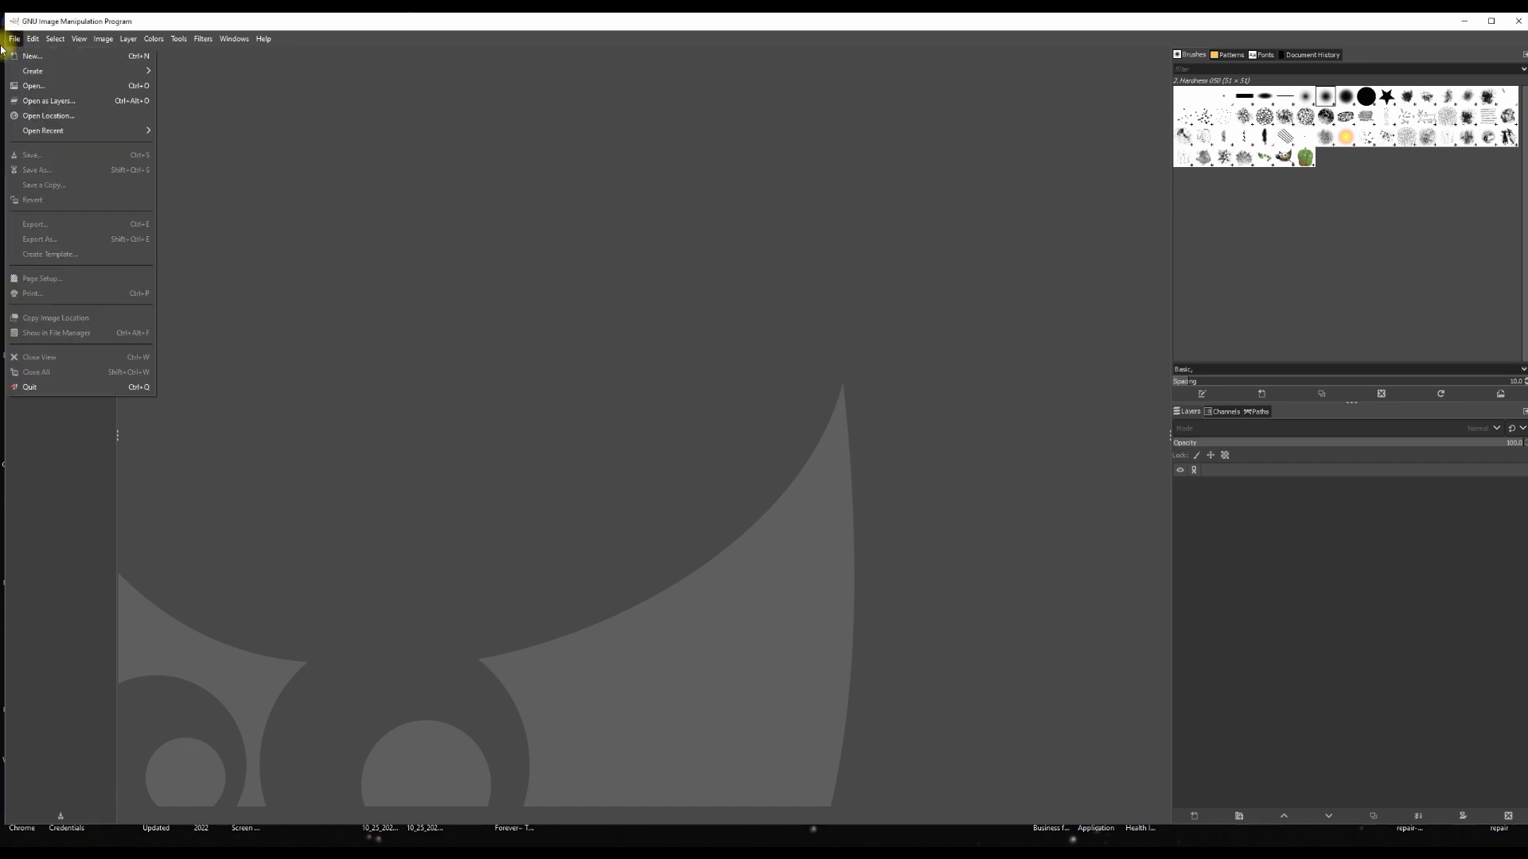
left_click(44, 104)
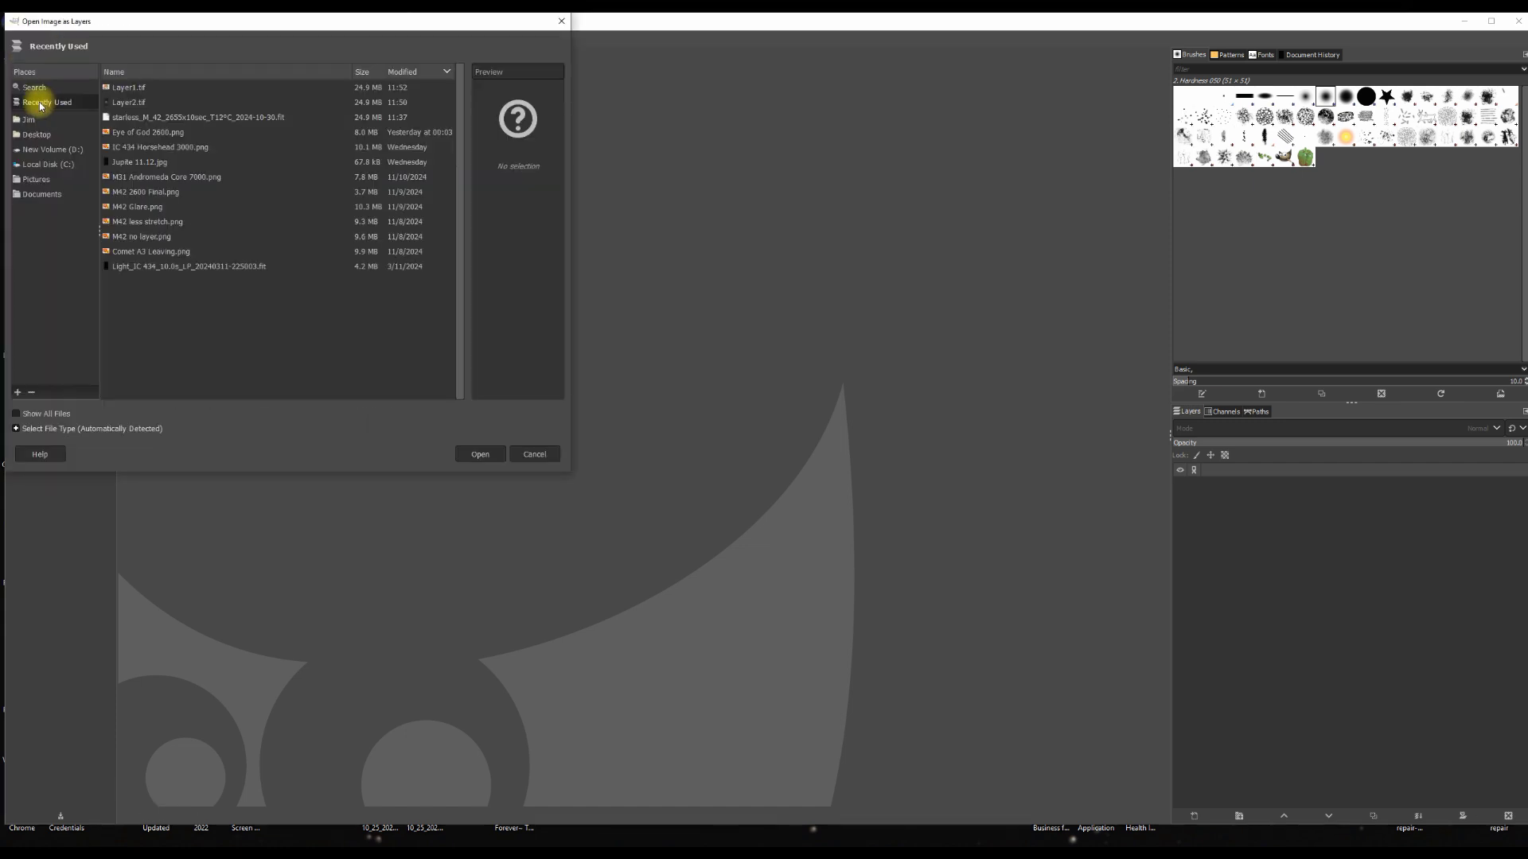
left_click(38, 135)
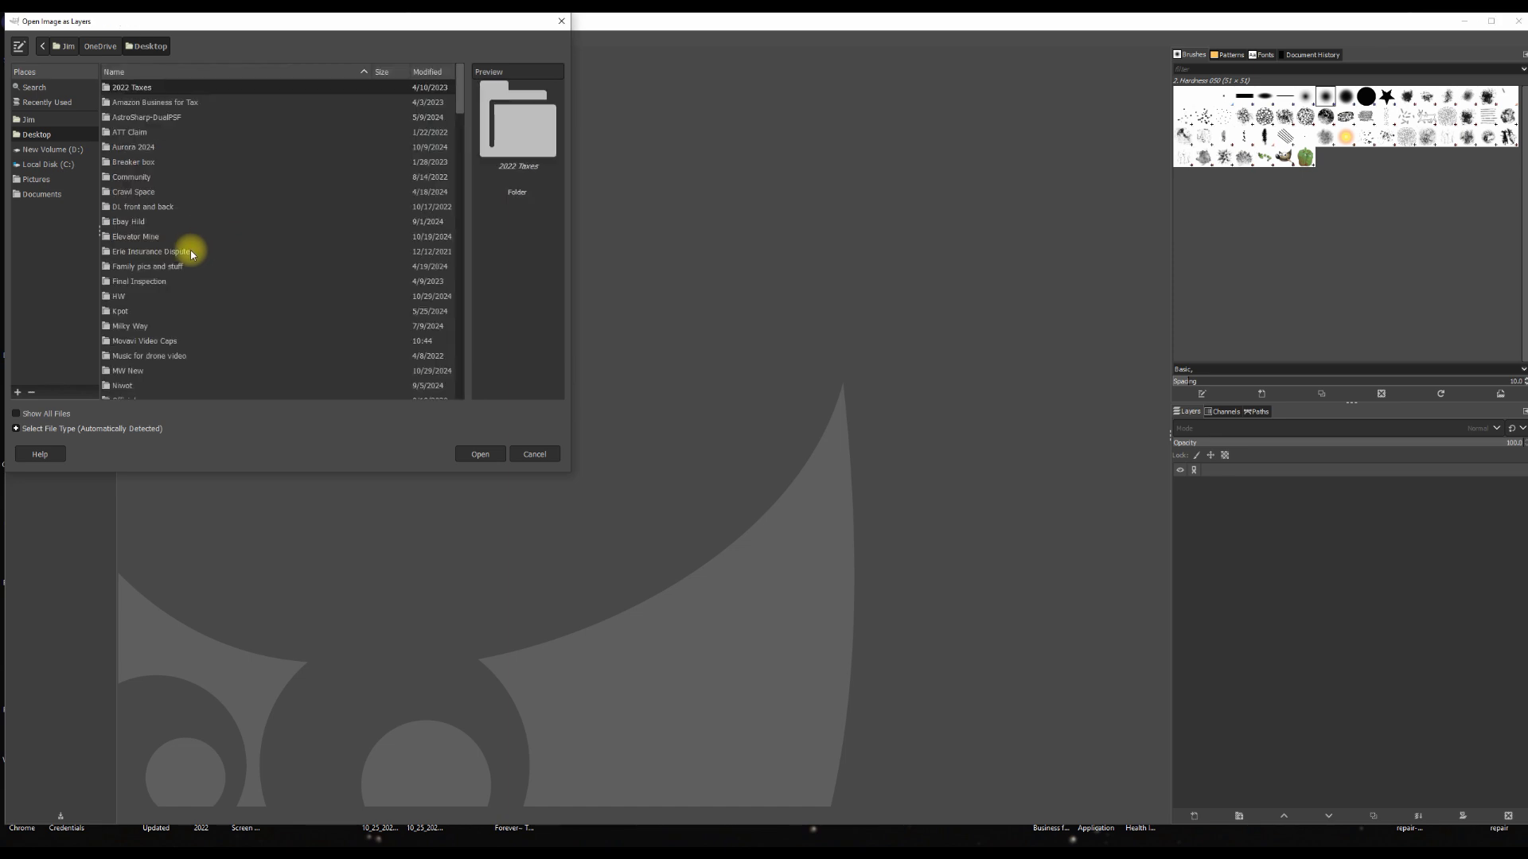
scroll(199, 253, "down", 3)
scroll(198, 253, "down", 3)
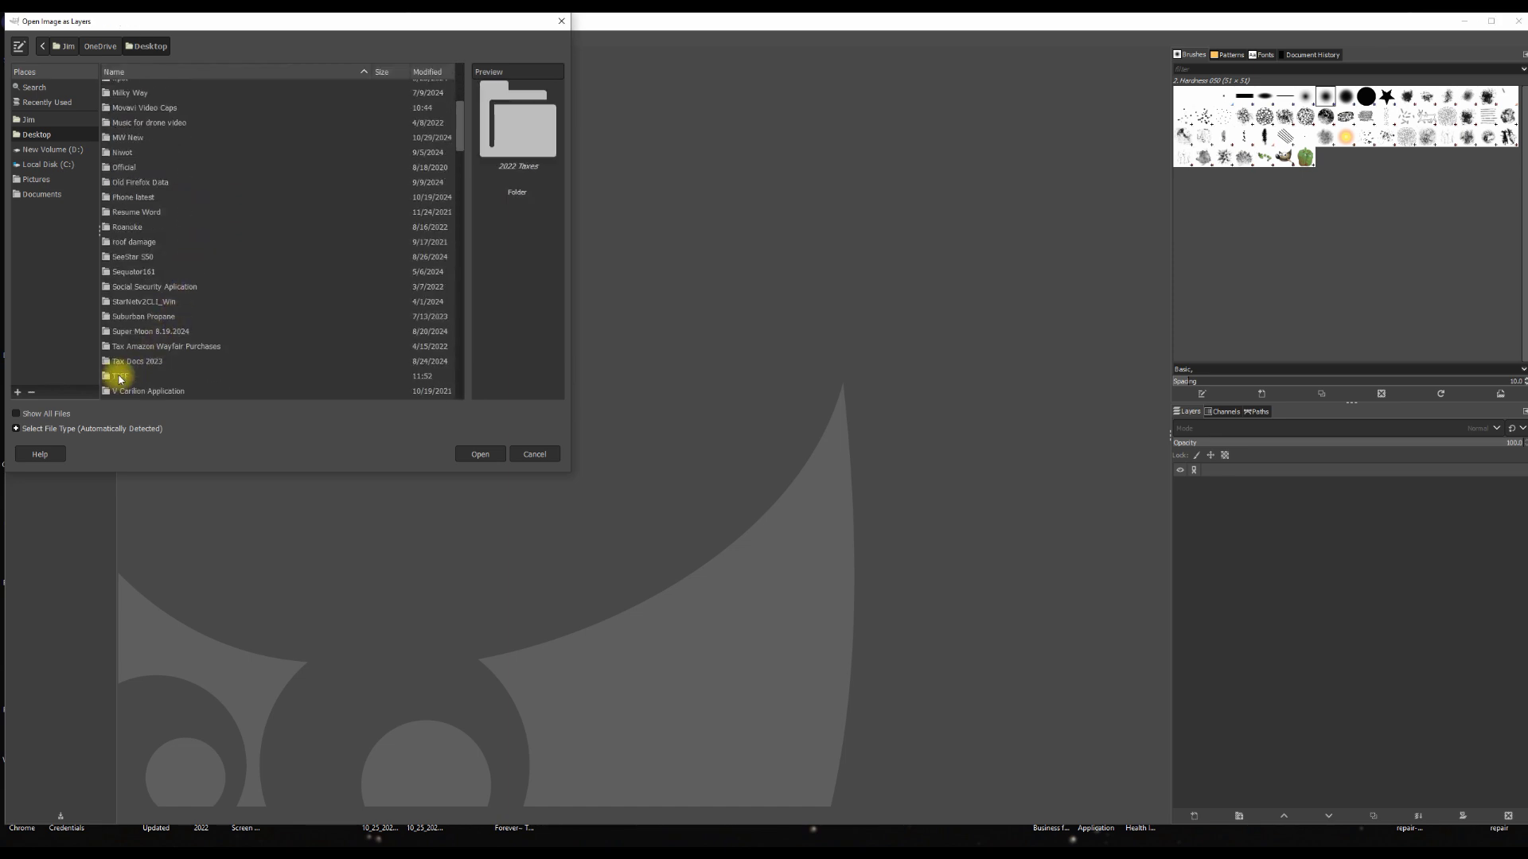
double_click(122, 375)
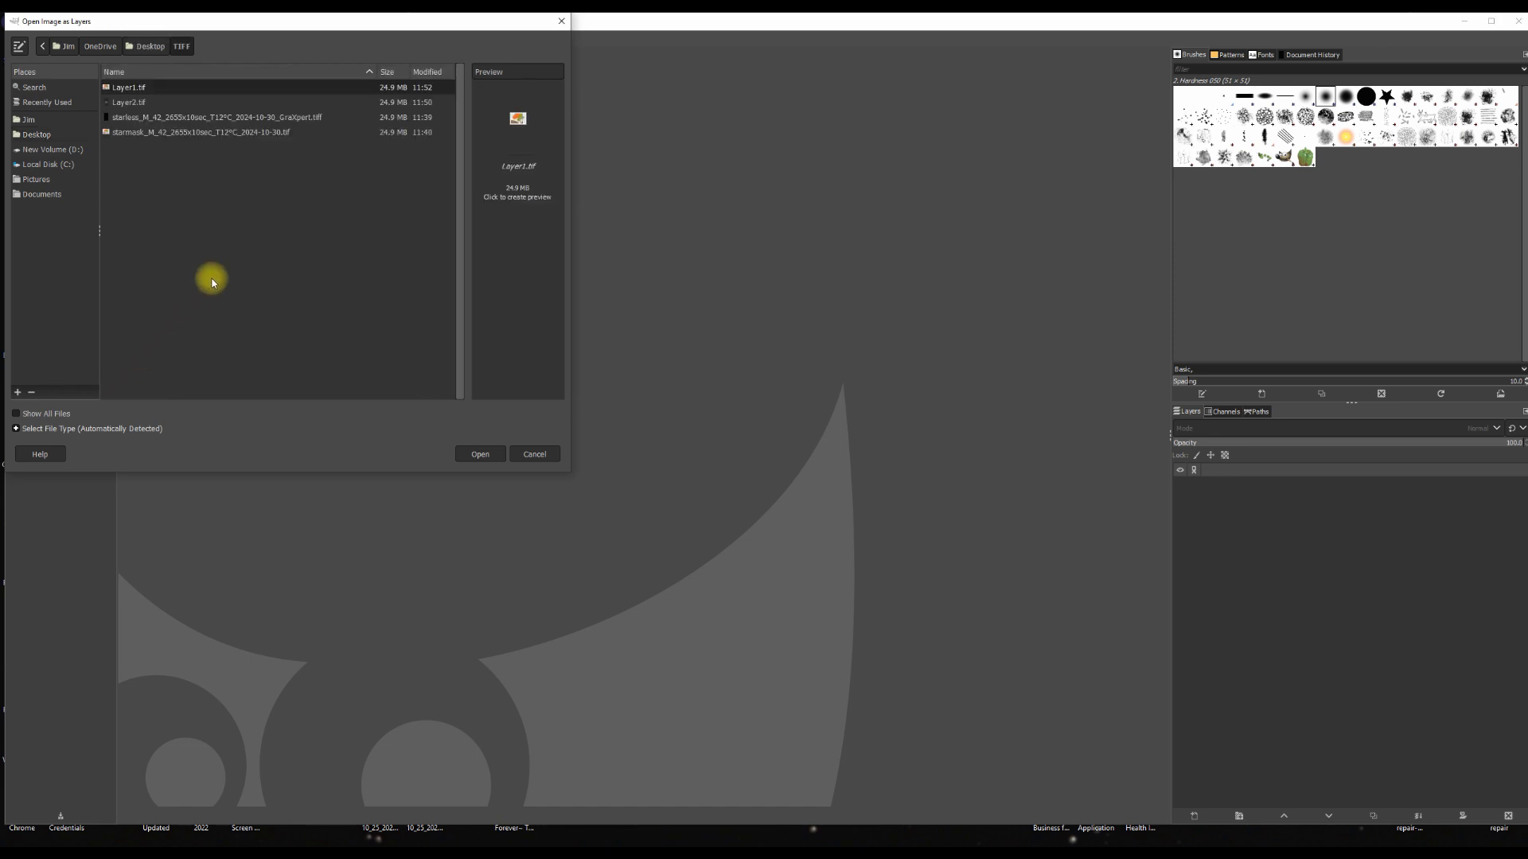
double_click(142, 105)
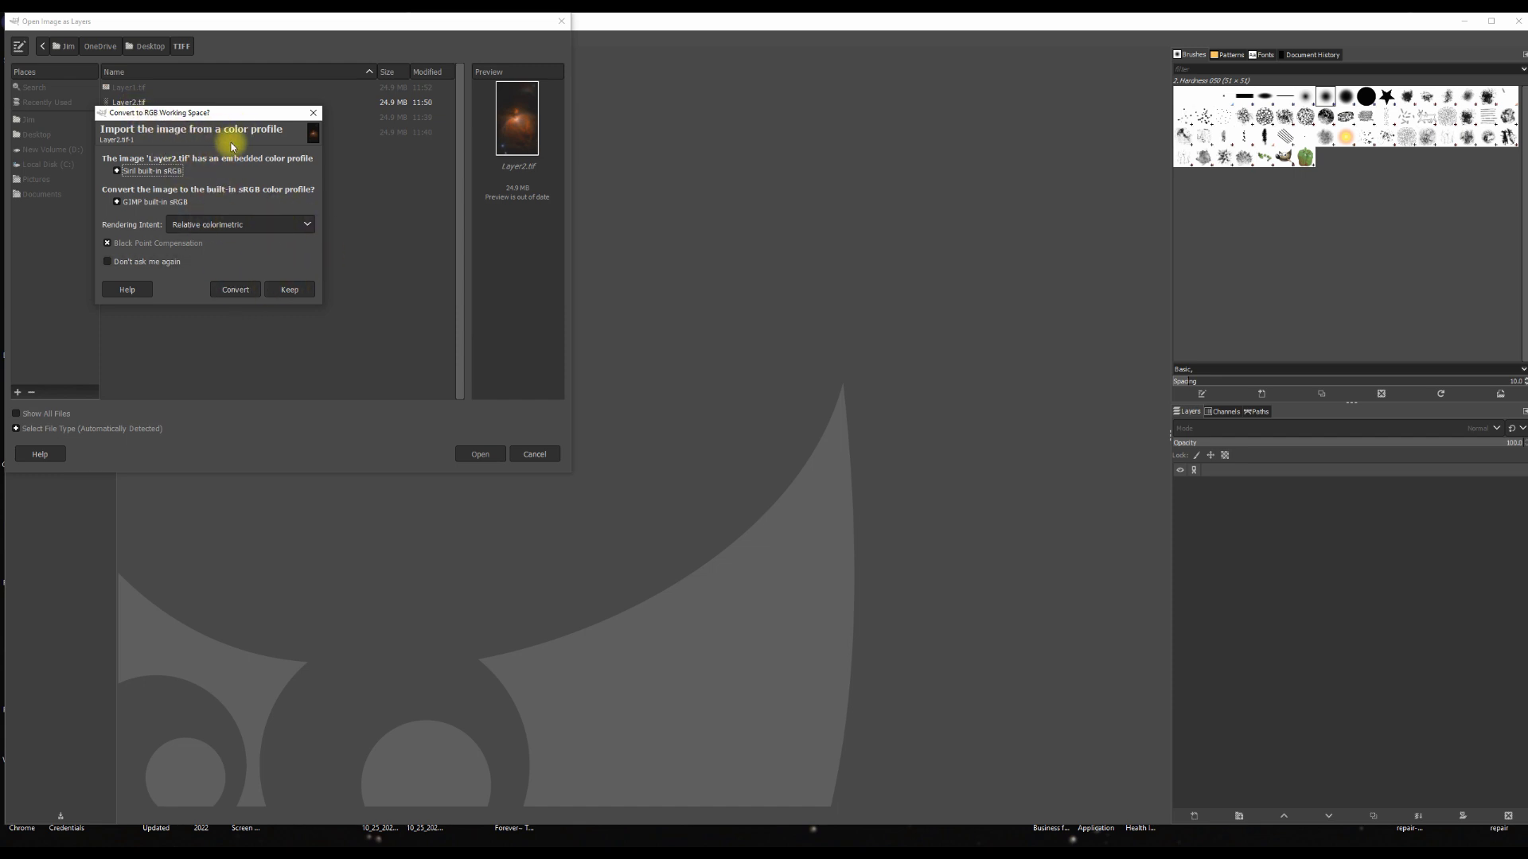
left_click(298, 291)
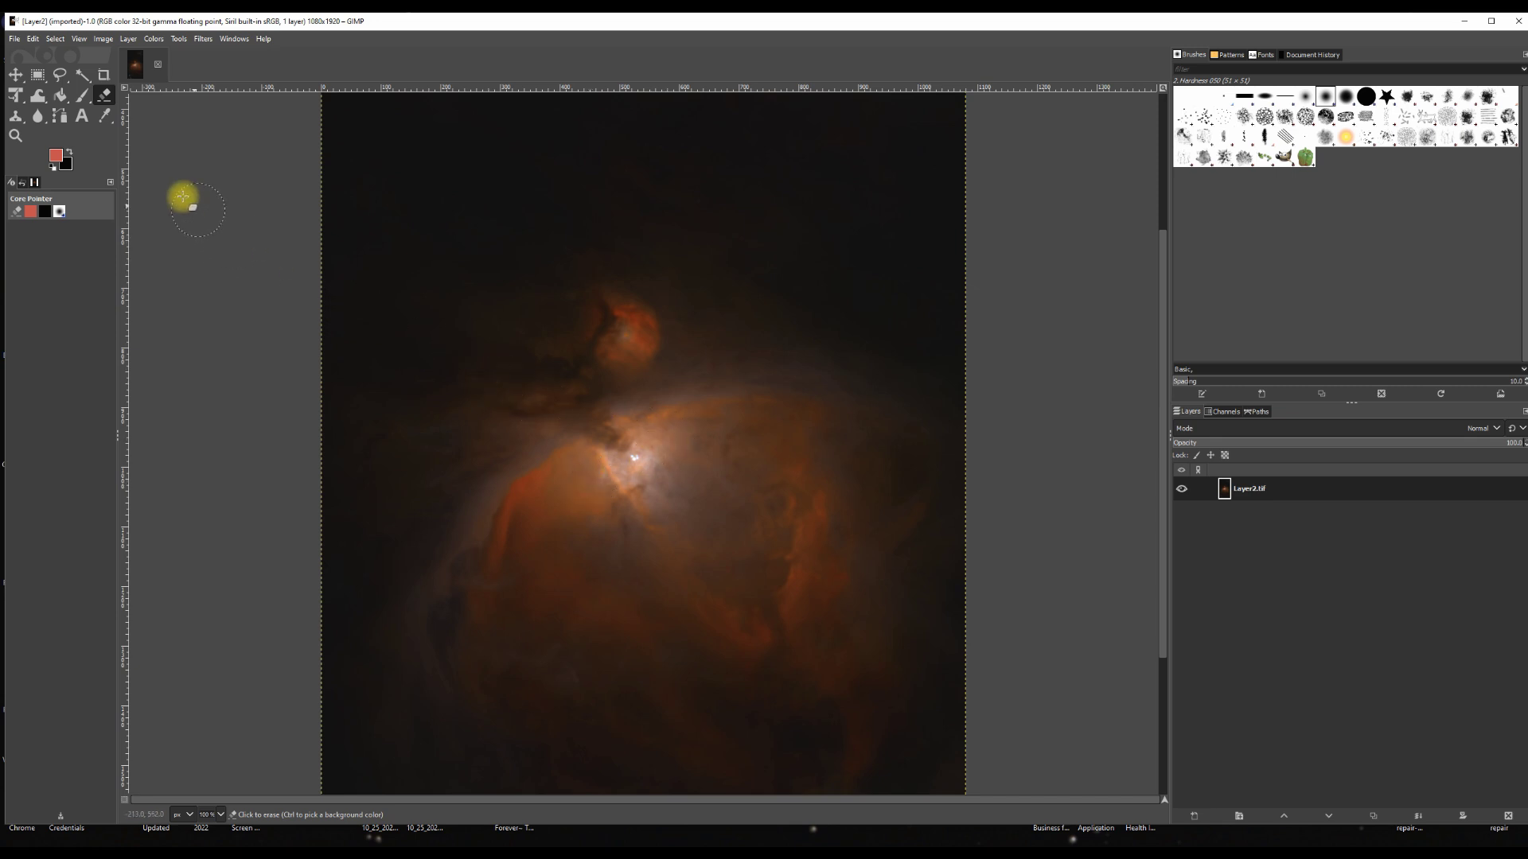
Step: Add Layer1.tif from the TIFF folder above Layer2.tif, keeping its embedded Siril sRGB profile
left_click(13, 39)
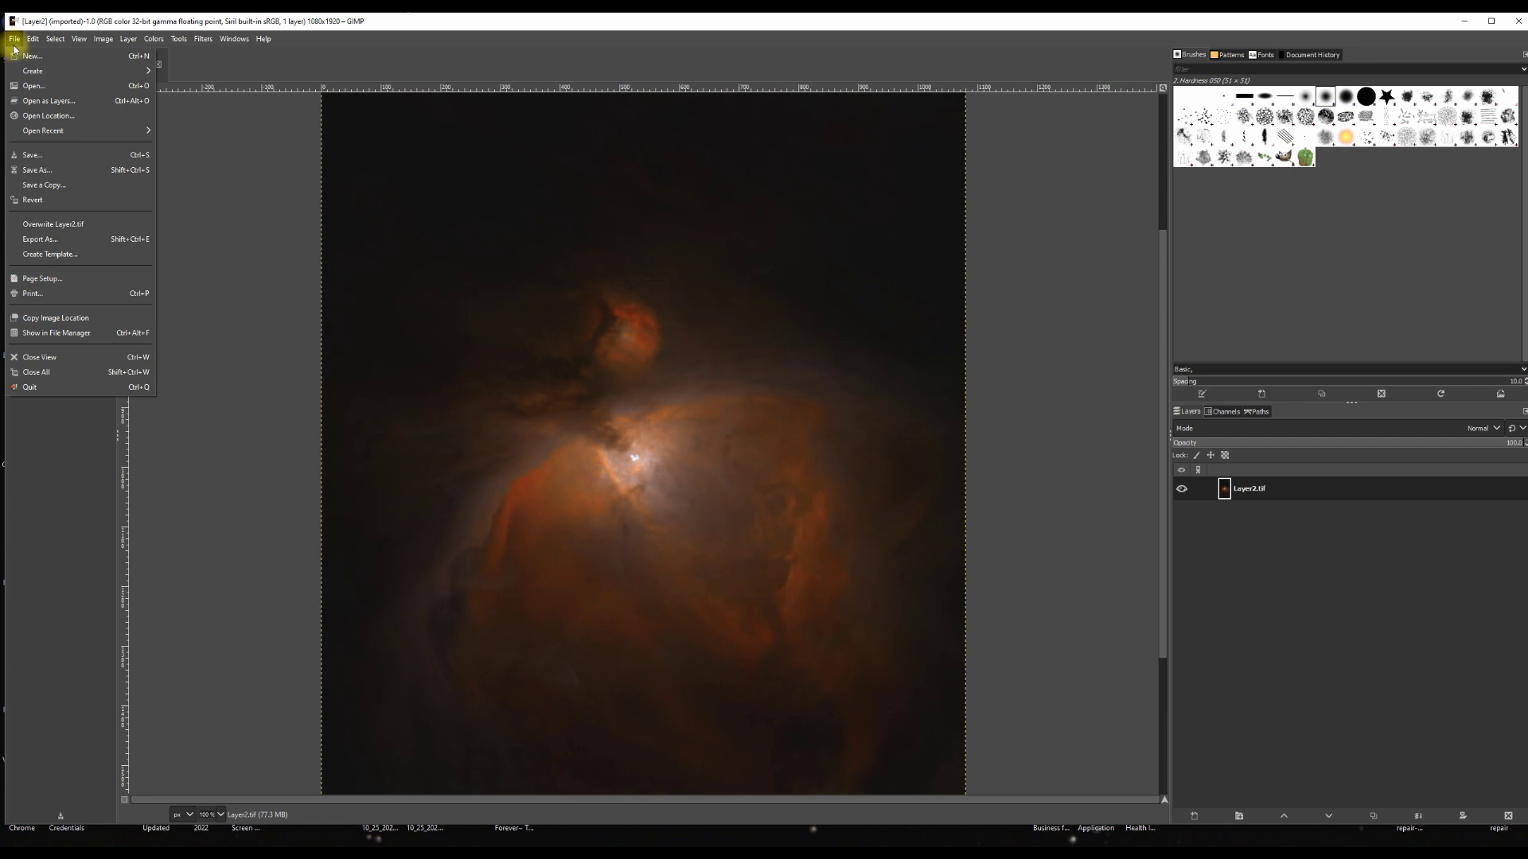
left_click(32, 103)
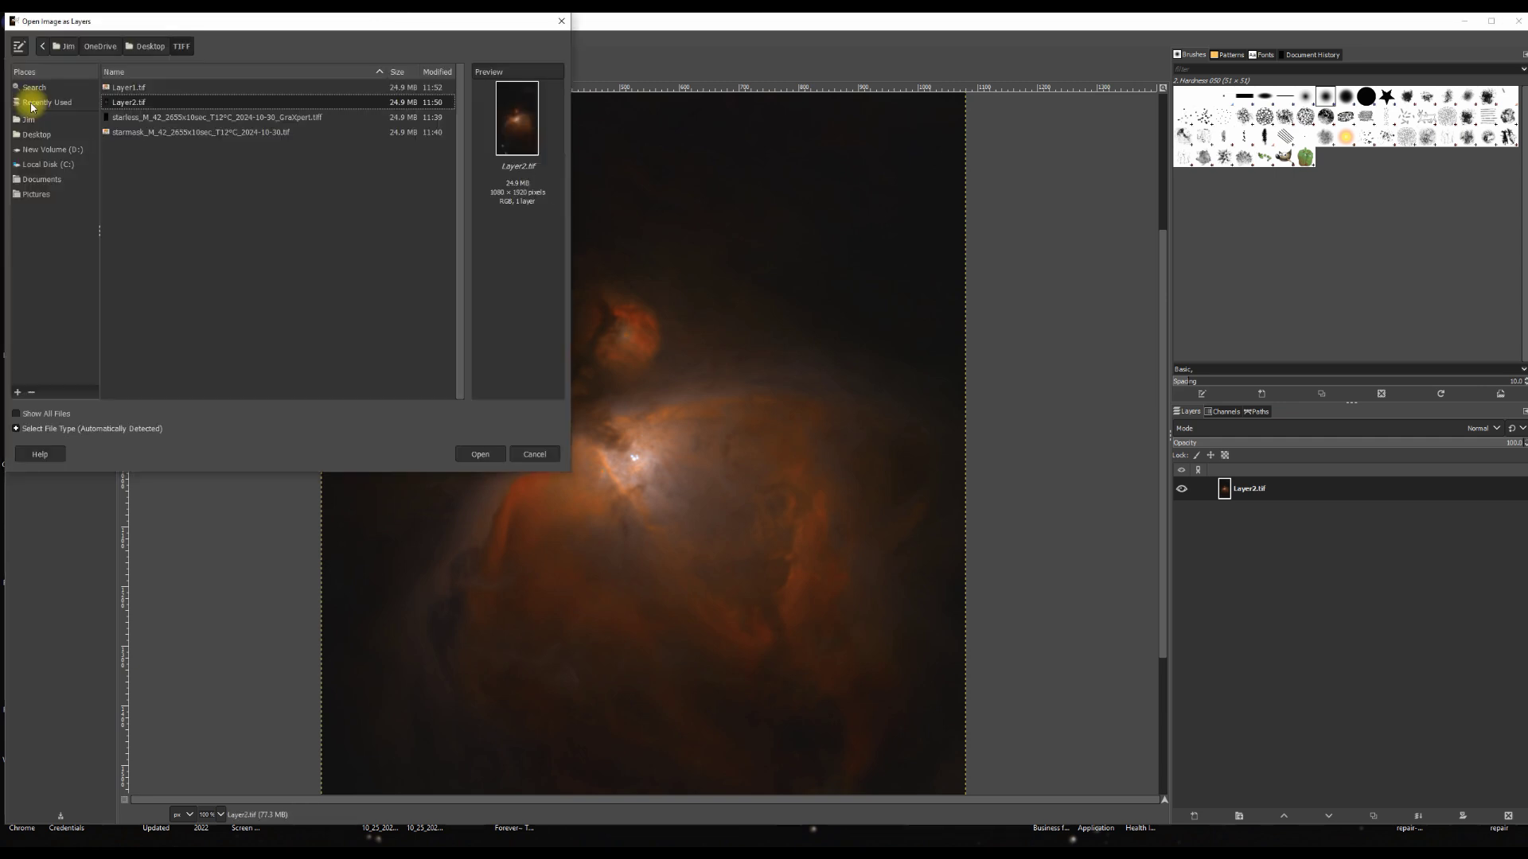
left_click(146, 93)
double_click(146, 89)
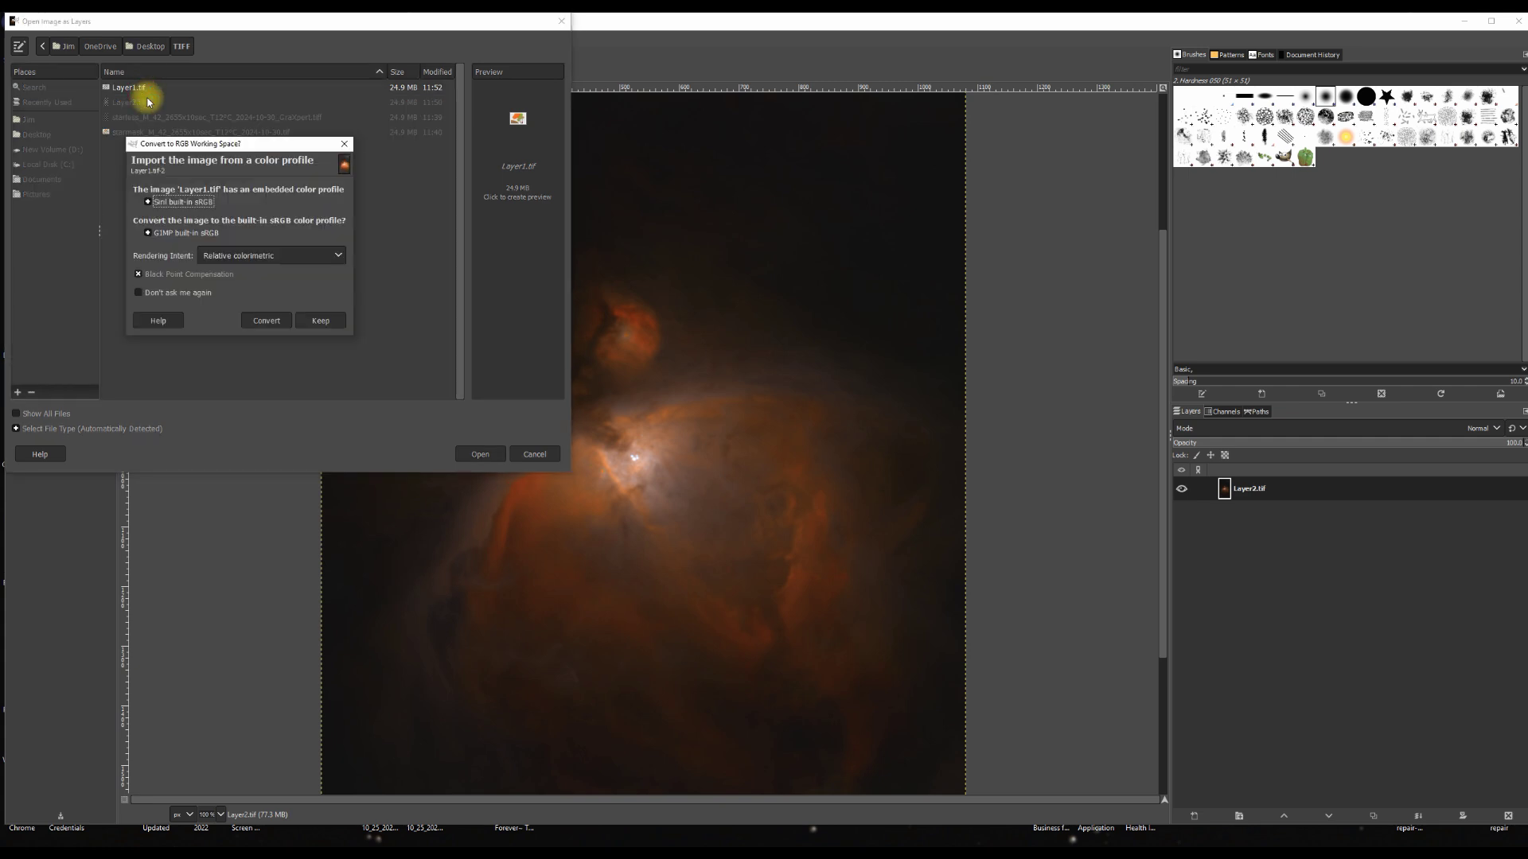
left_click(312, 324)
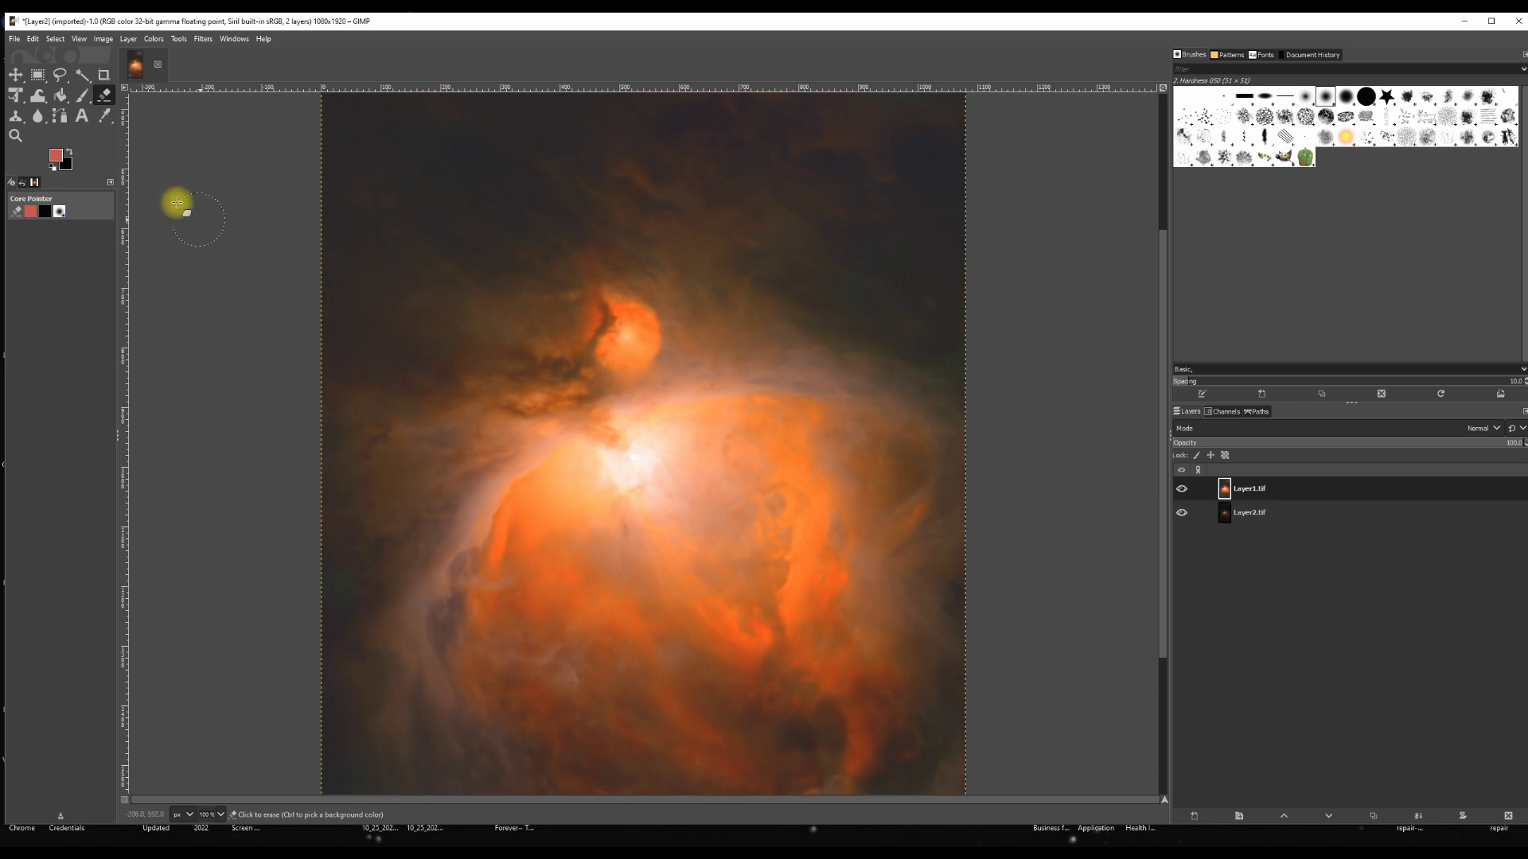
Step: Reduce Layer1.tif's saturation with a Saturation Scale of about 0.88
left_click(154, 39)
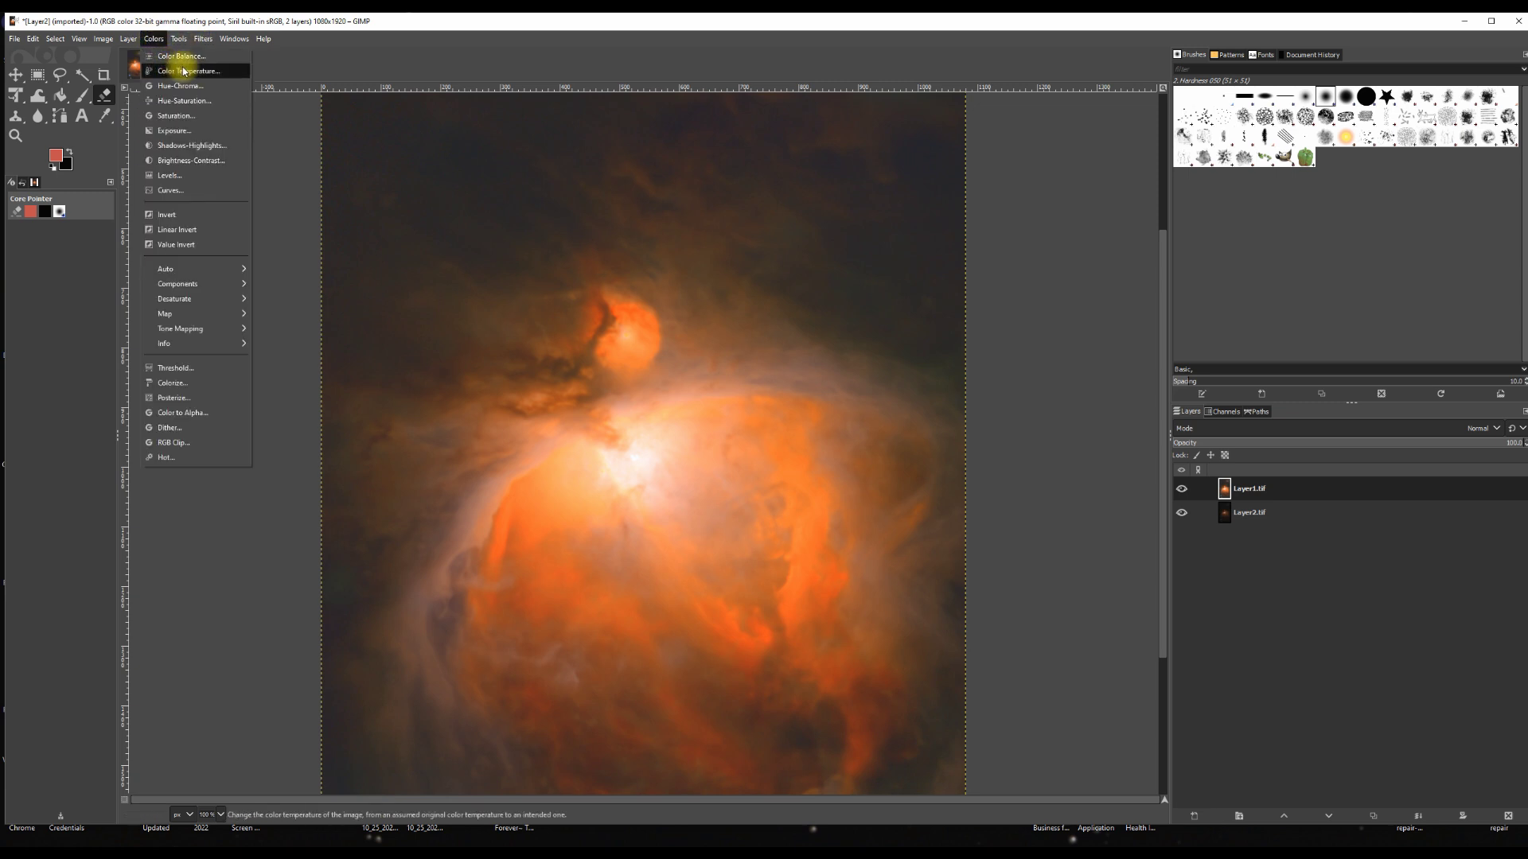
left_click(172, 118)
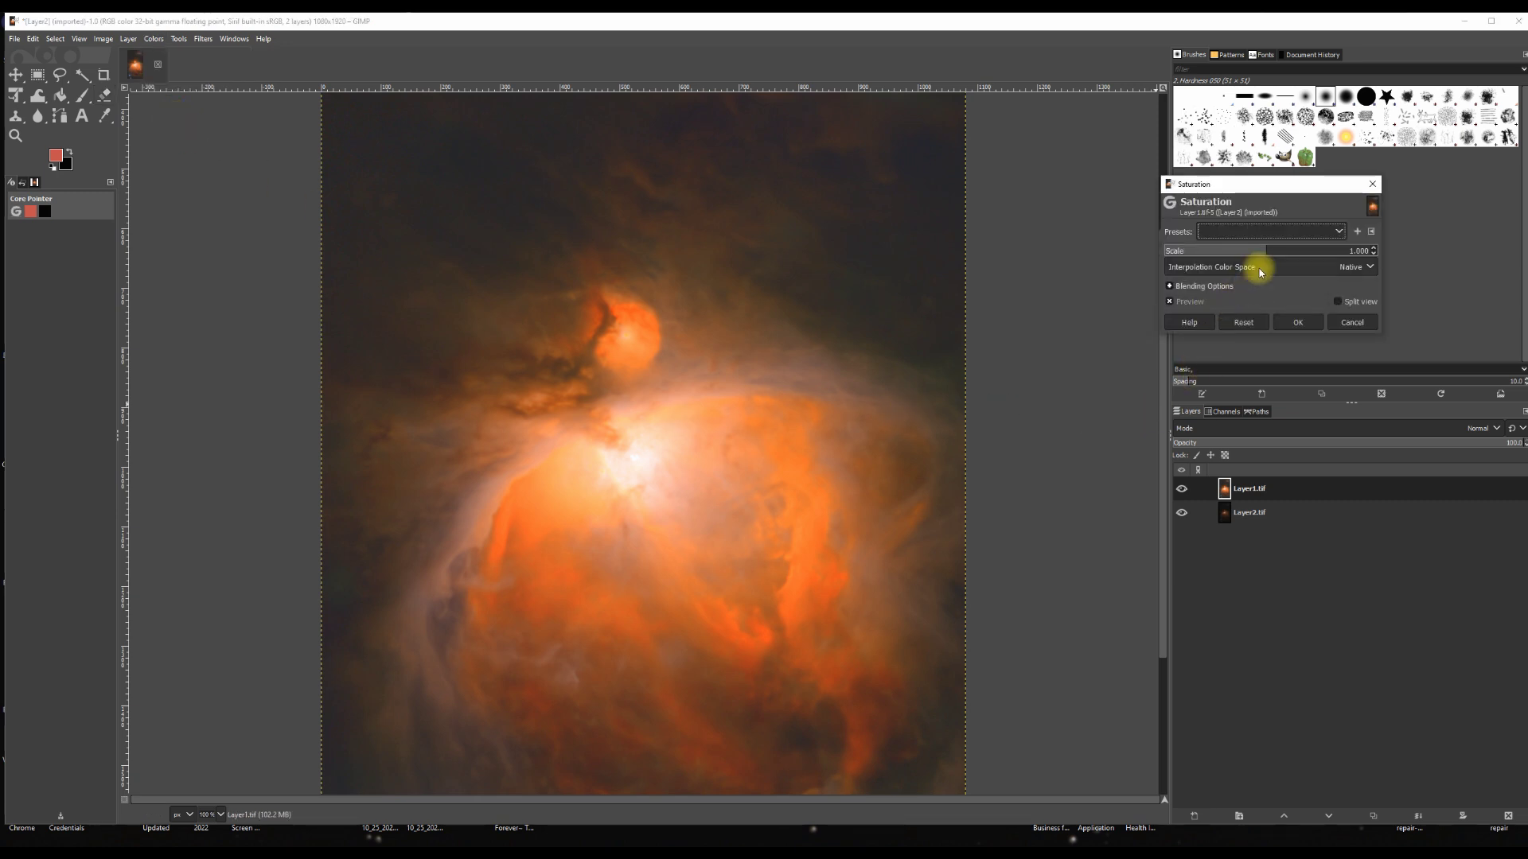
left_click_drag(1264, 248, 1239, 251)
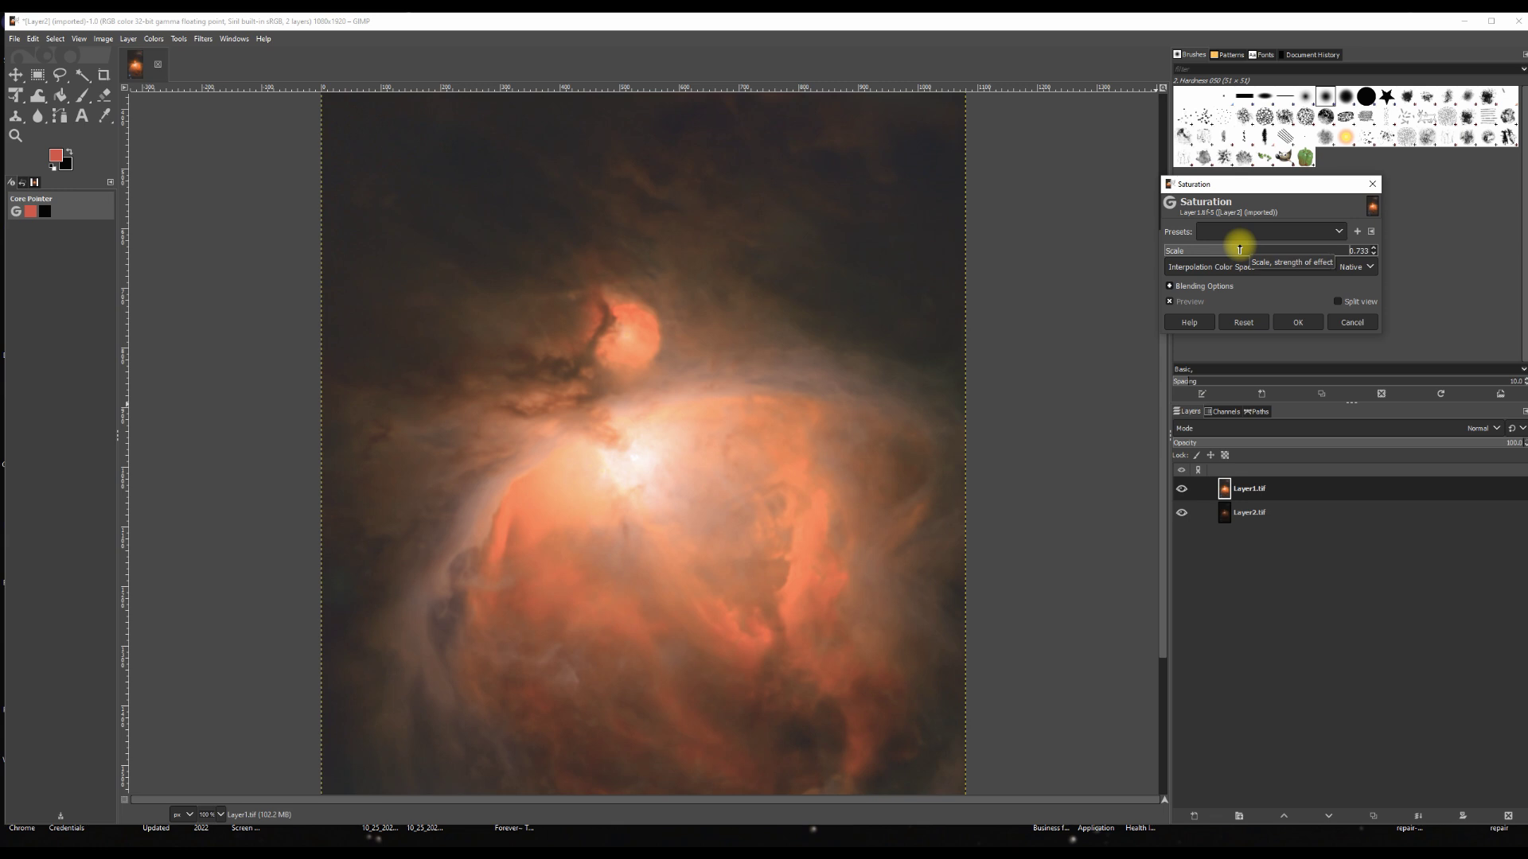
left_click_drag(1240, 250, 1253, 253)
left_click(1301, 322)
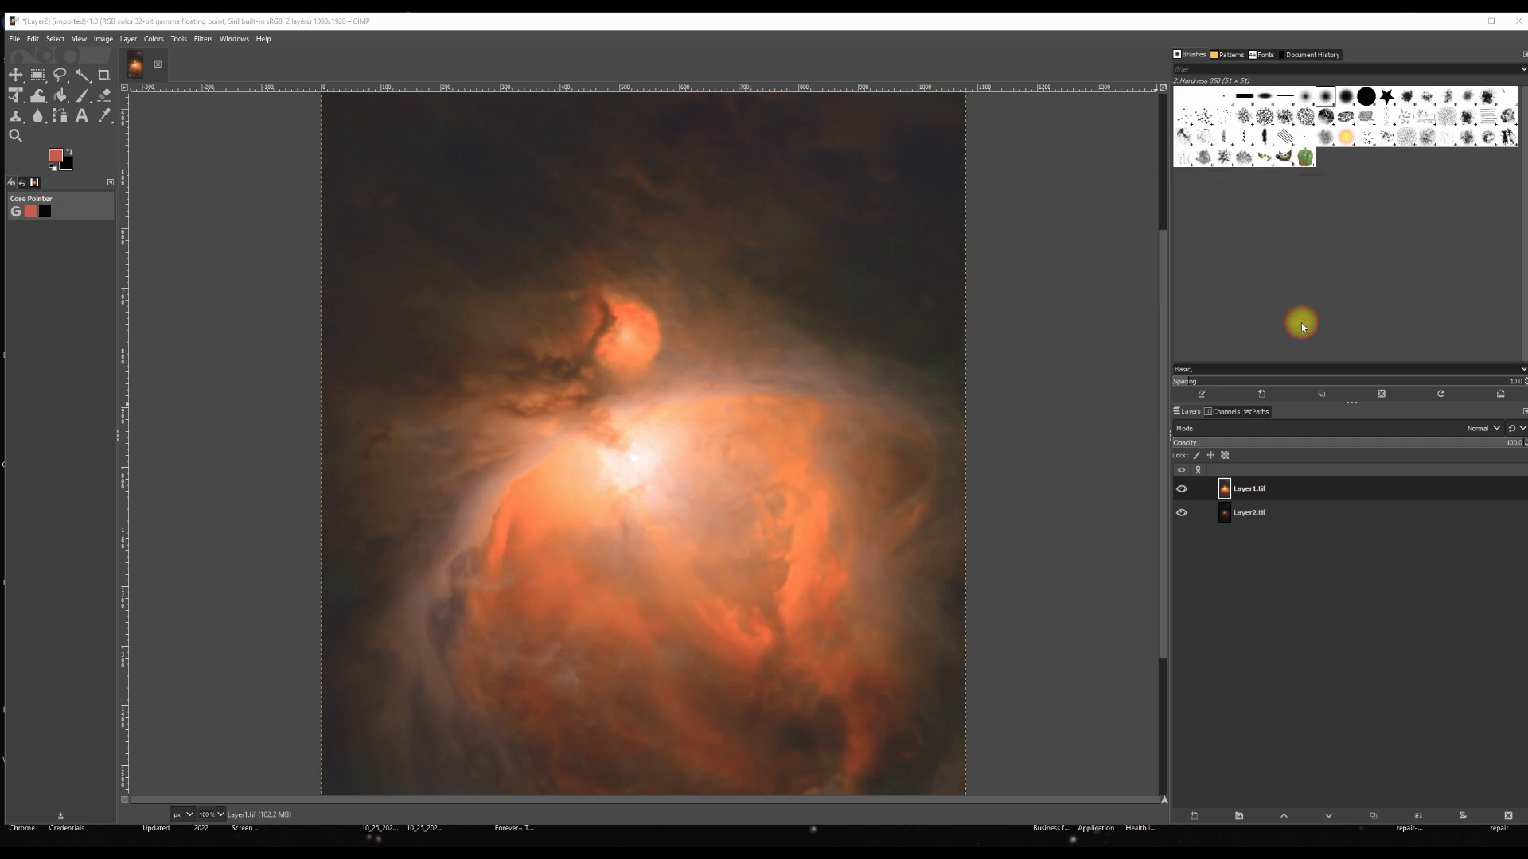
left_click(155, 39)
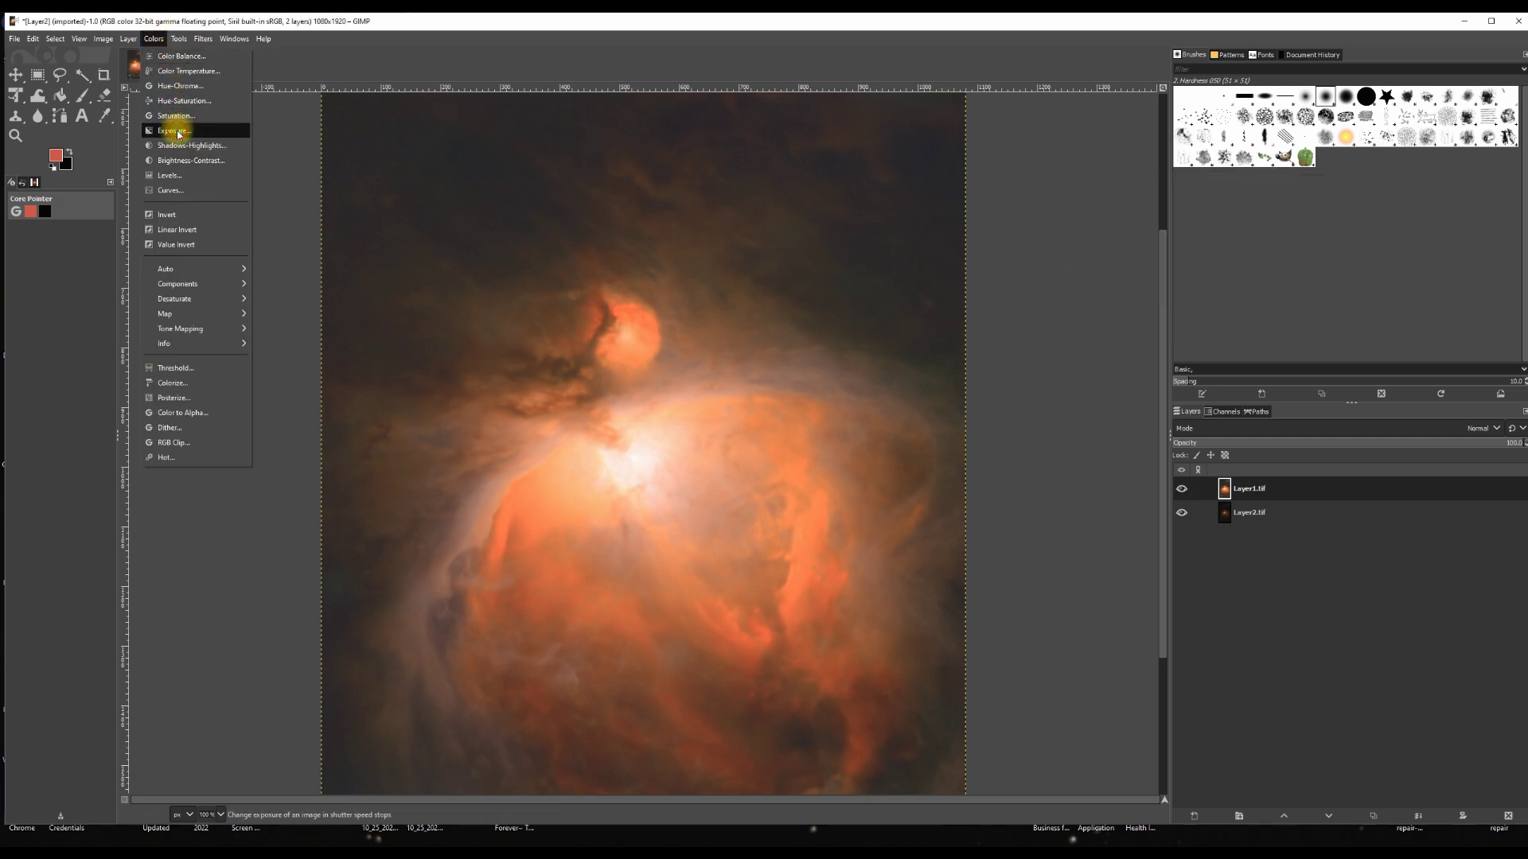
Step: Darken Layer1.tif with an Exposure adjustment of about -0.487
left_click(167, 131)
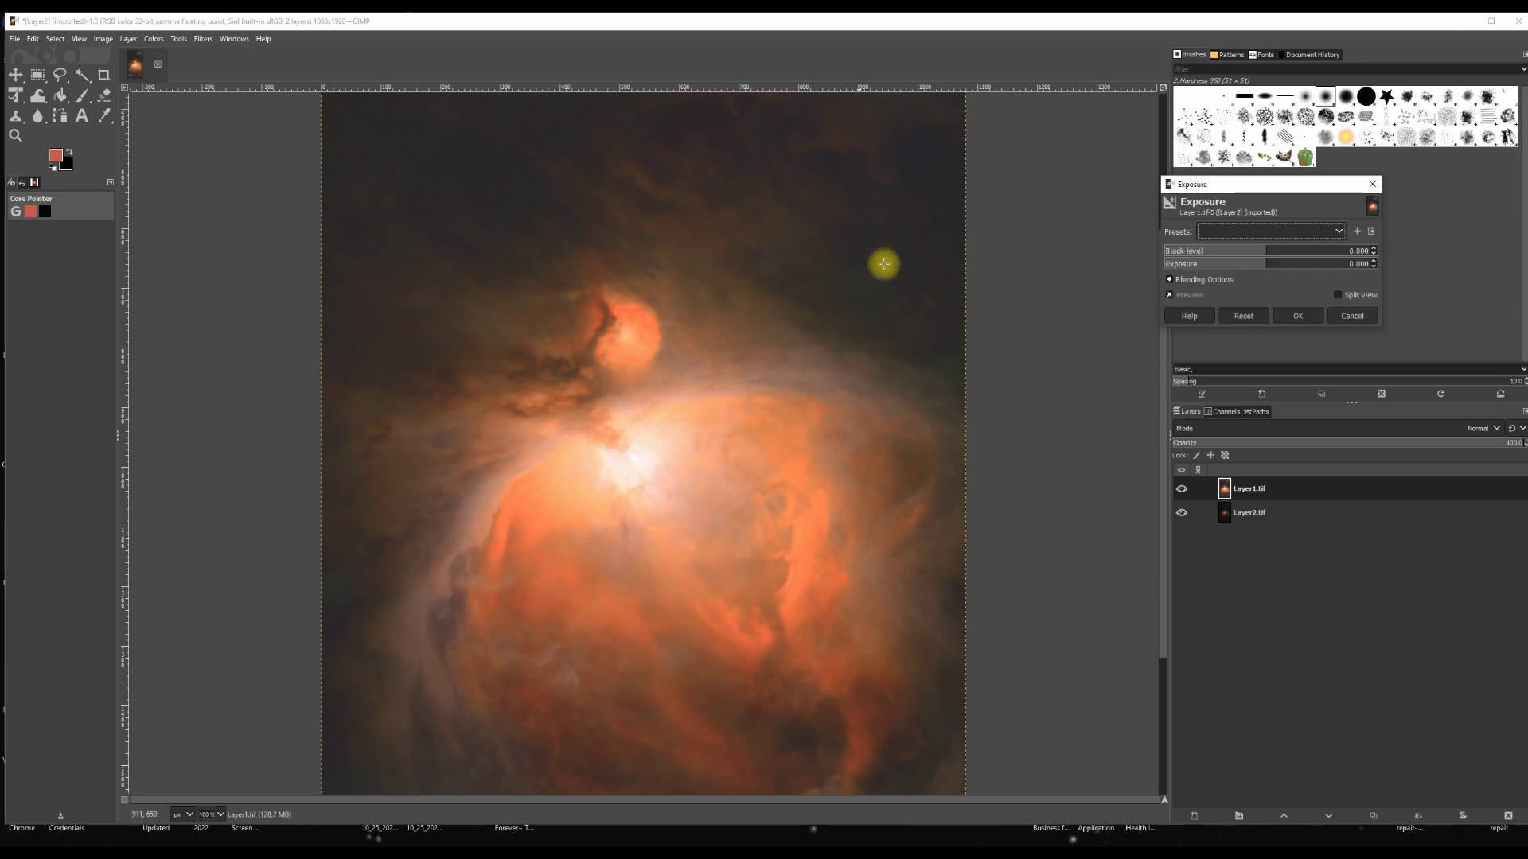
left_click(1265, 263)
left_click_drag(1265, 263, 1263, 262)
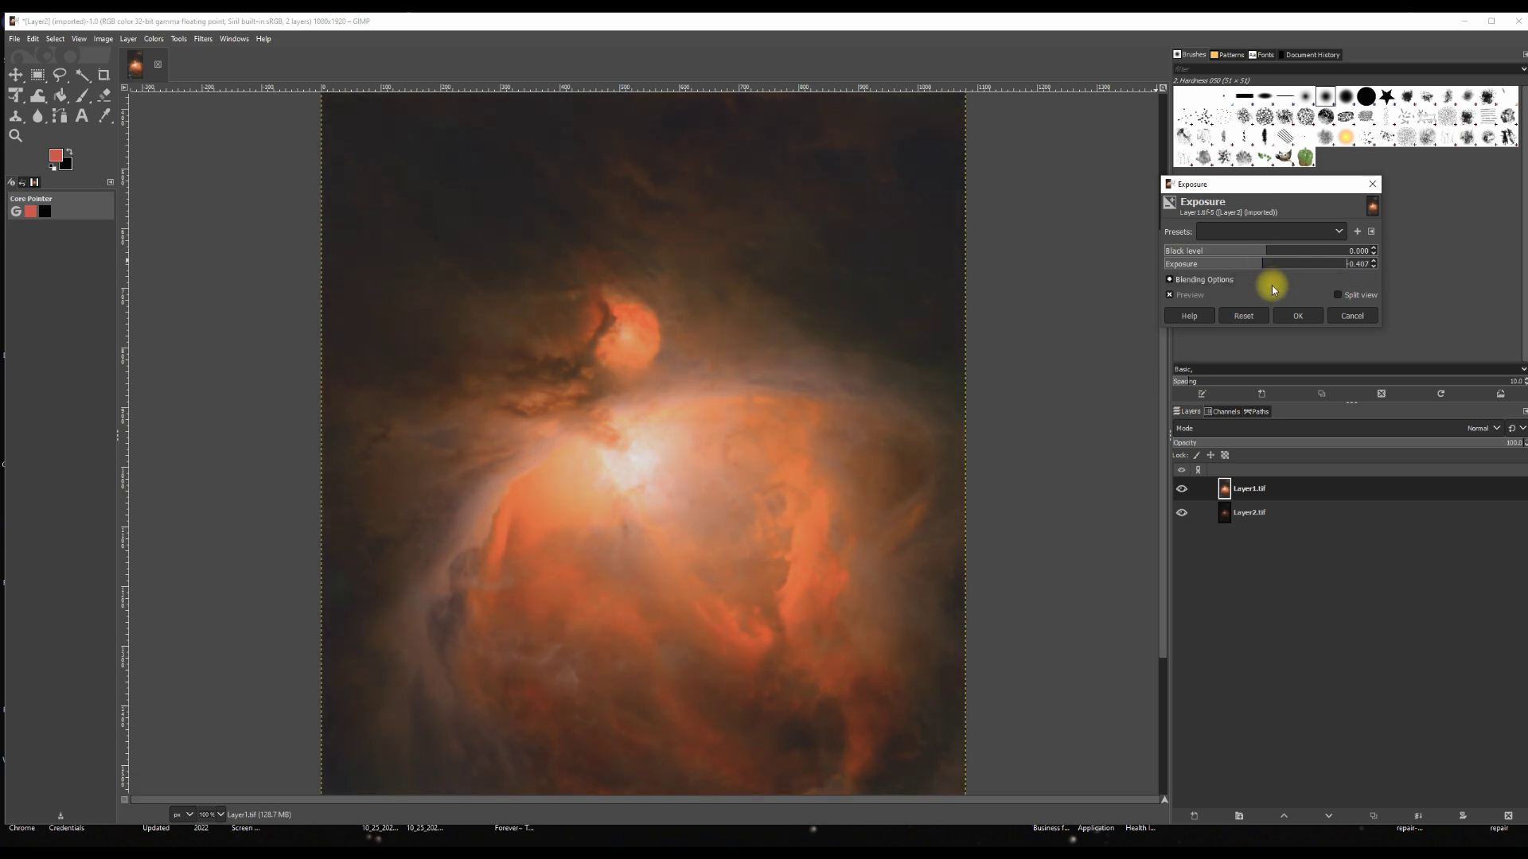
left_click(1306, 315)
left_click(156, 42)
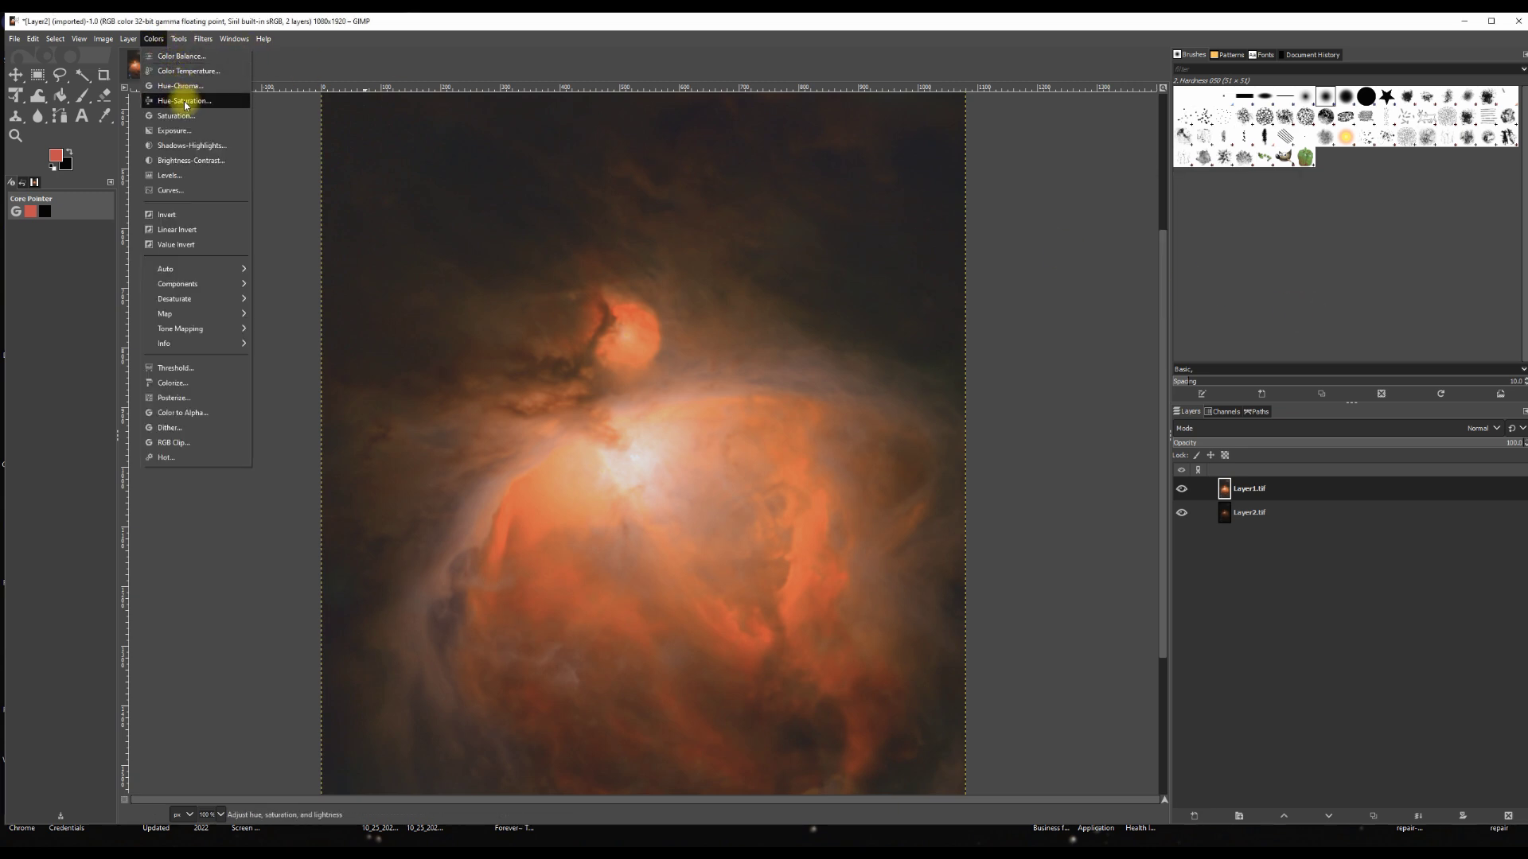
Step: Apply Shadows-Highlights to Layer1.tif: shadows 44.51, white point -7.5, highlights -66.59
left_click(184, 146)
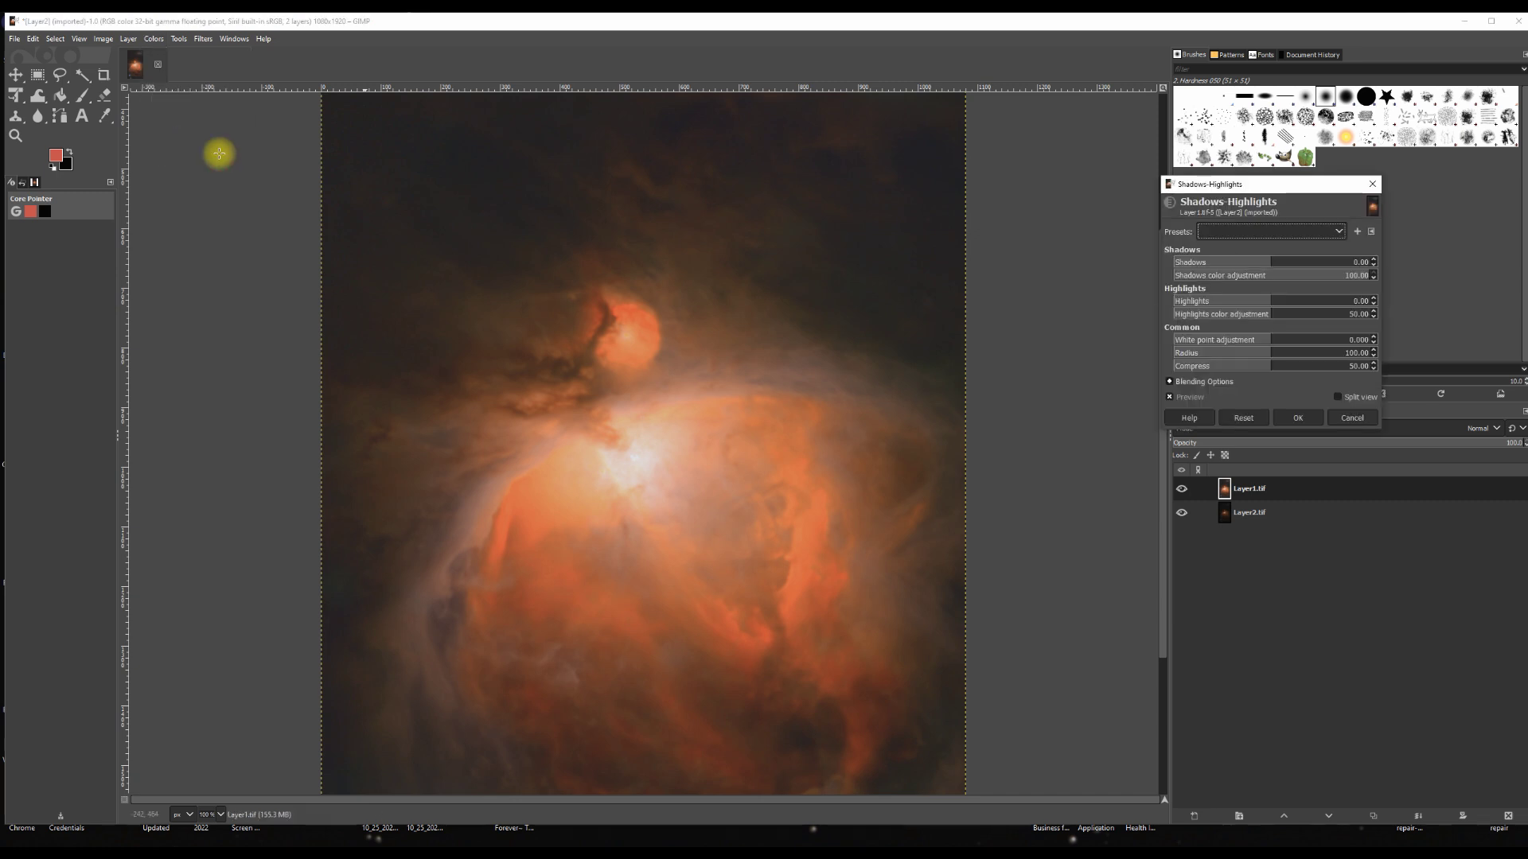
left_click(1270, 261)
left_click_drag(1270, 261, 1323, 275)
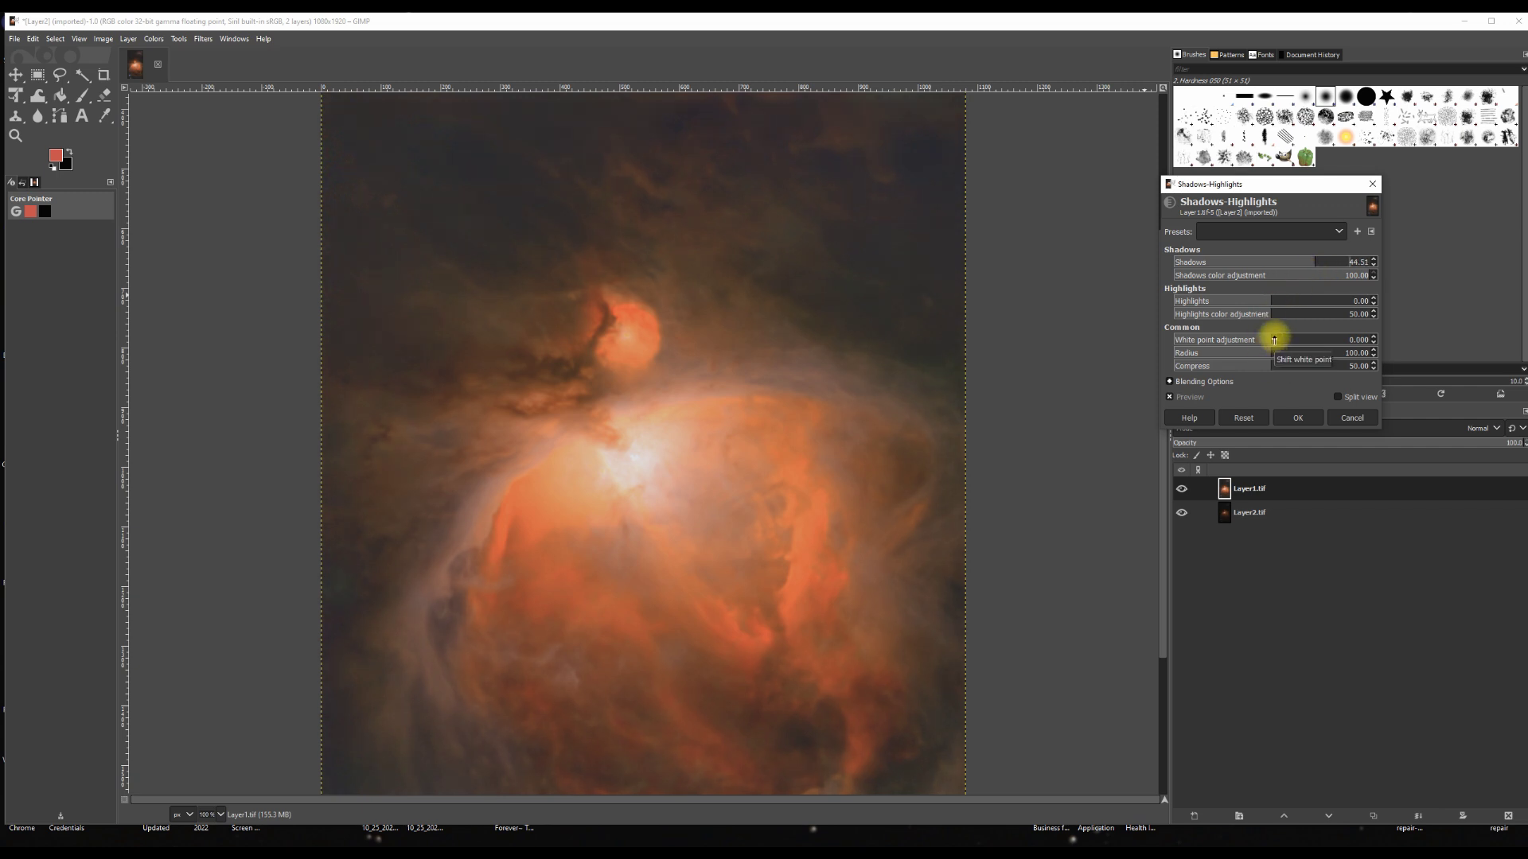
left_click_drag(1267, 341, 1154, 342)
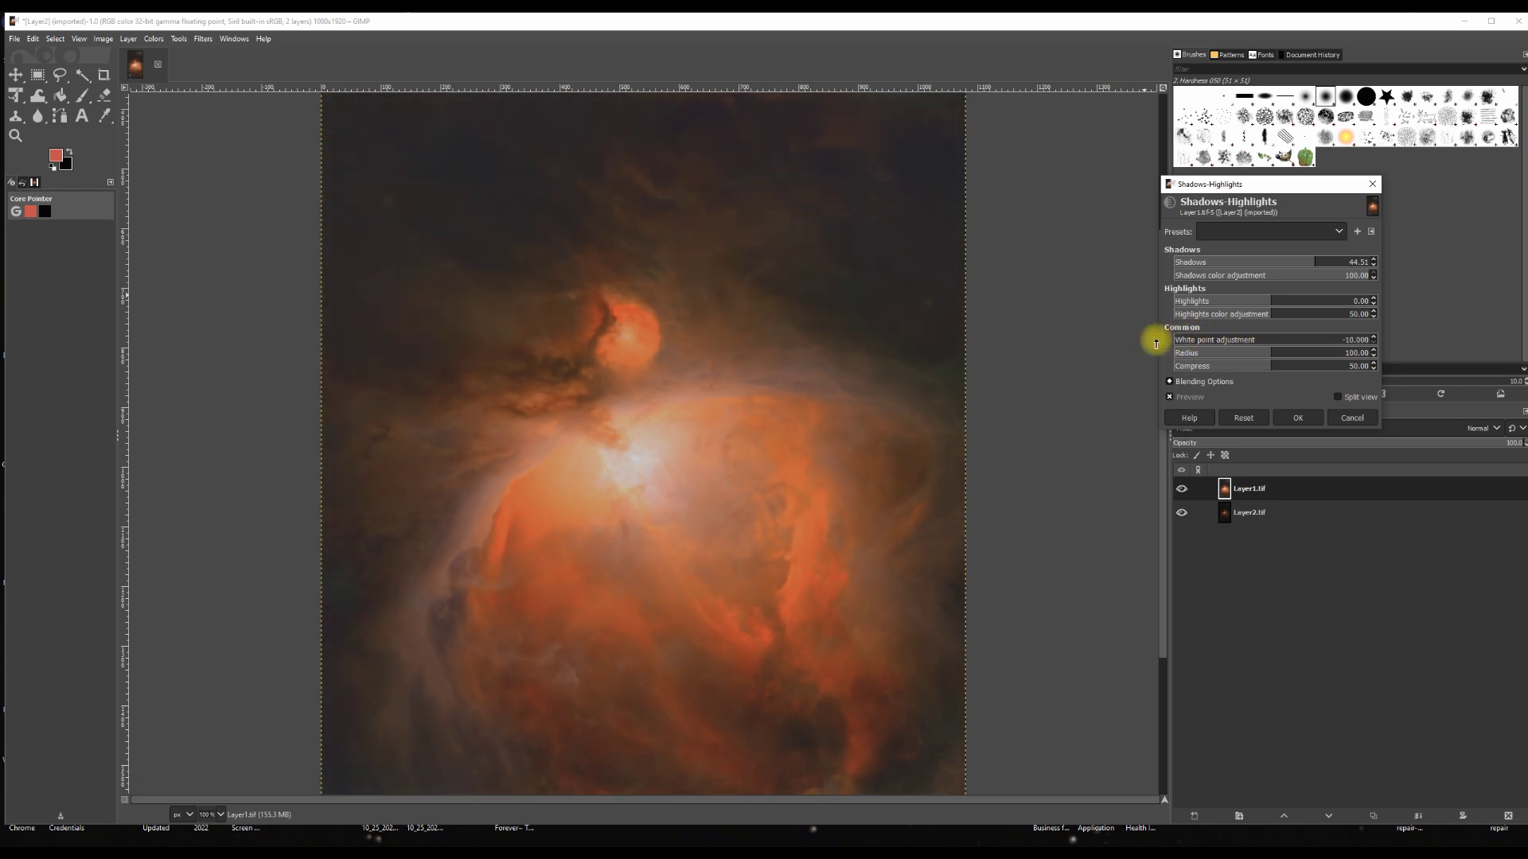
left_click(1181, 342)
left_click(1193, 341)
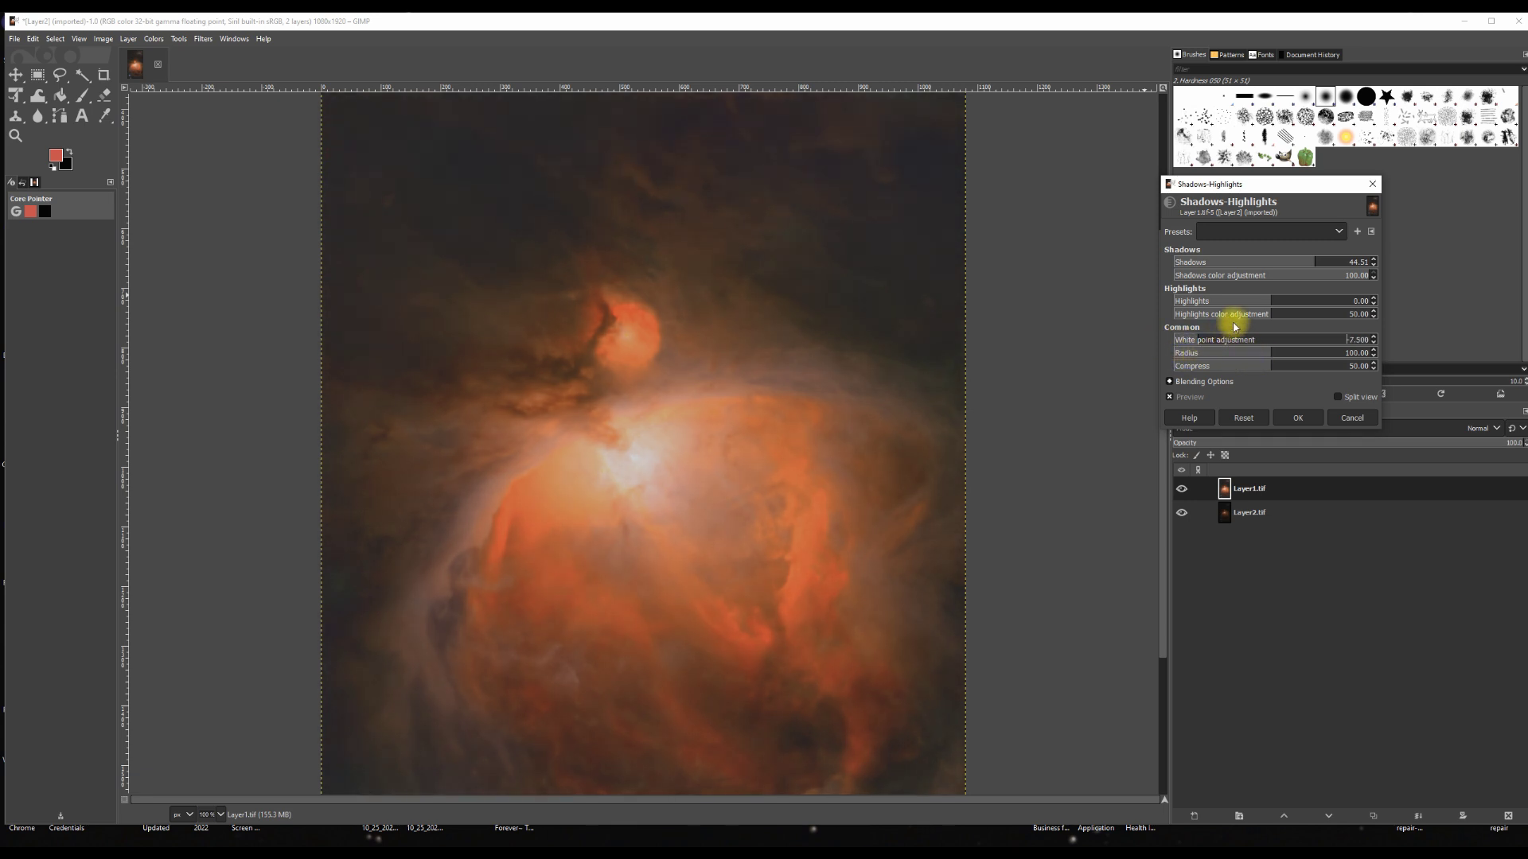
left_click_drag(1268, 297, 1188, 318)
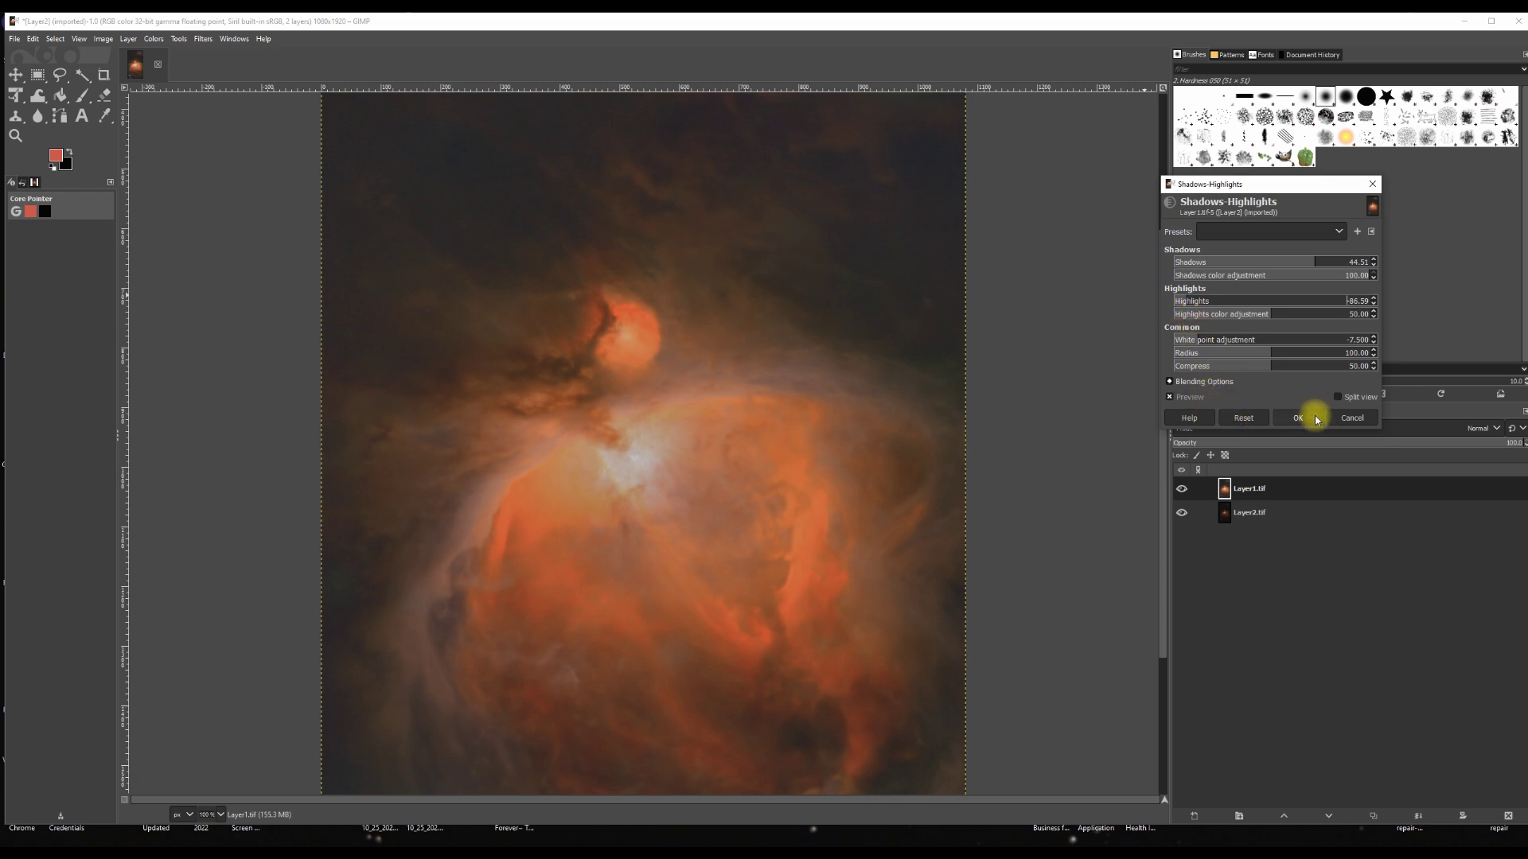
left_click(1300, 418)
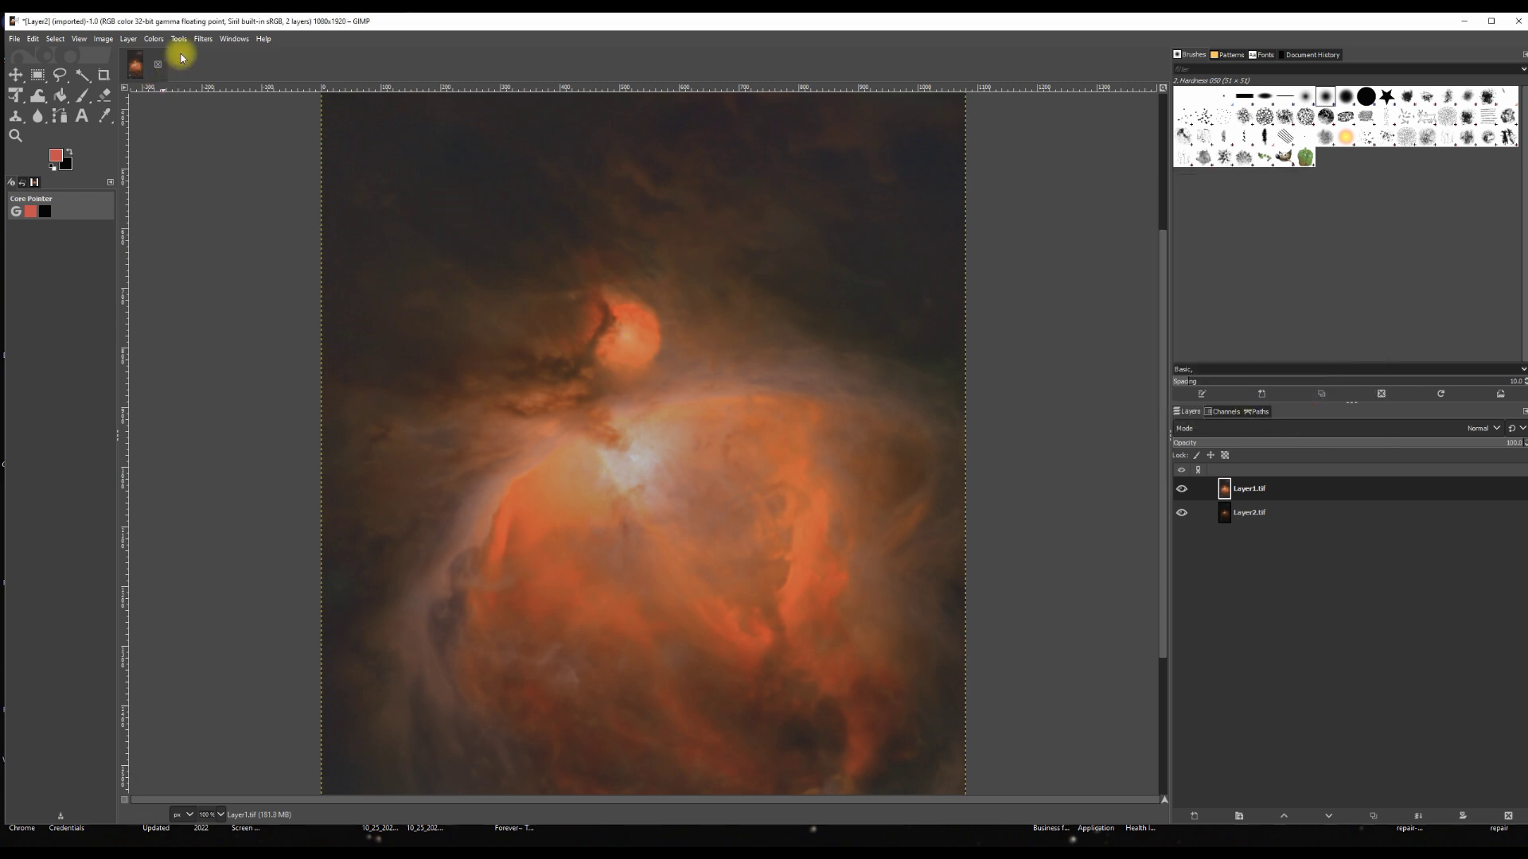
Step: Raise Layer1.tif's contrast to about 0.057 with Brightness-Contrast, leaving brightness unchanged
left_click(154, 39)
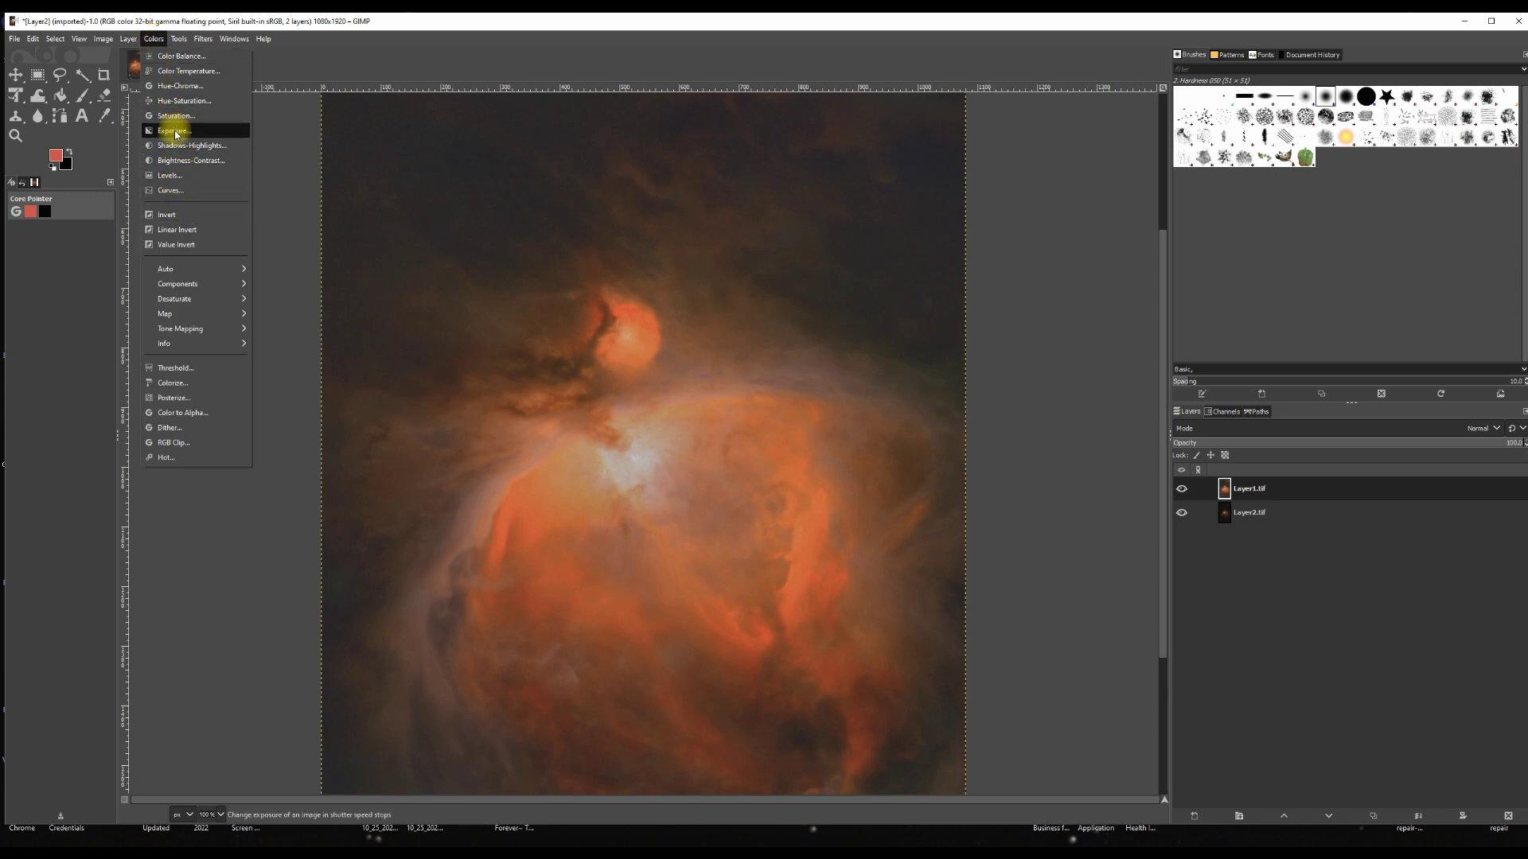
left_click(182, 161)
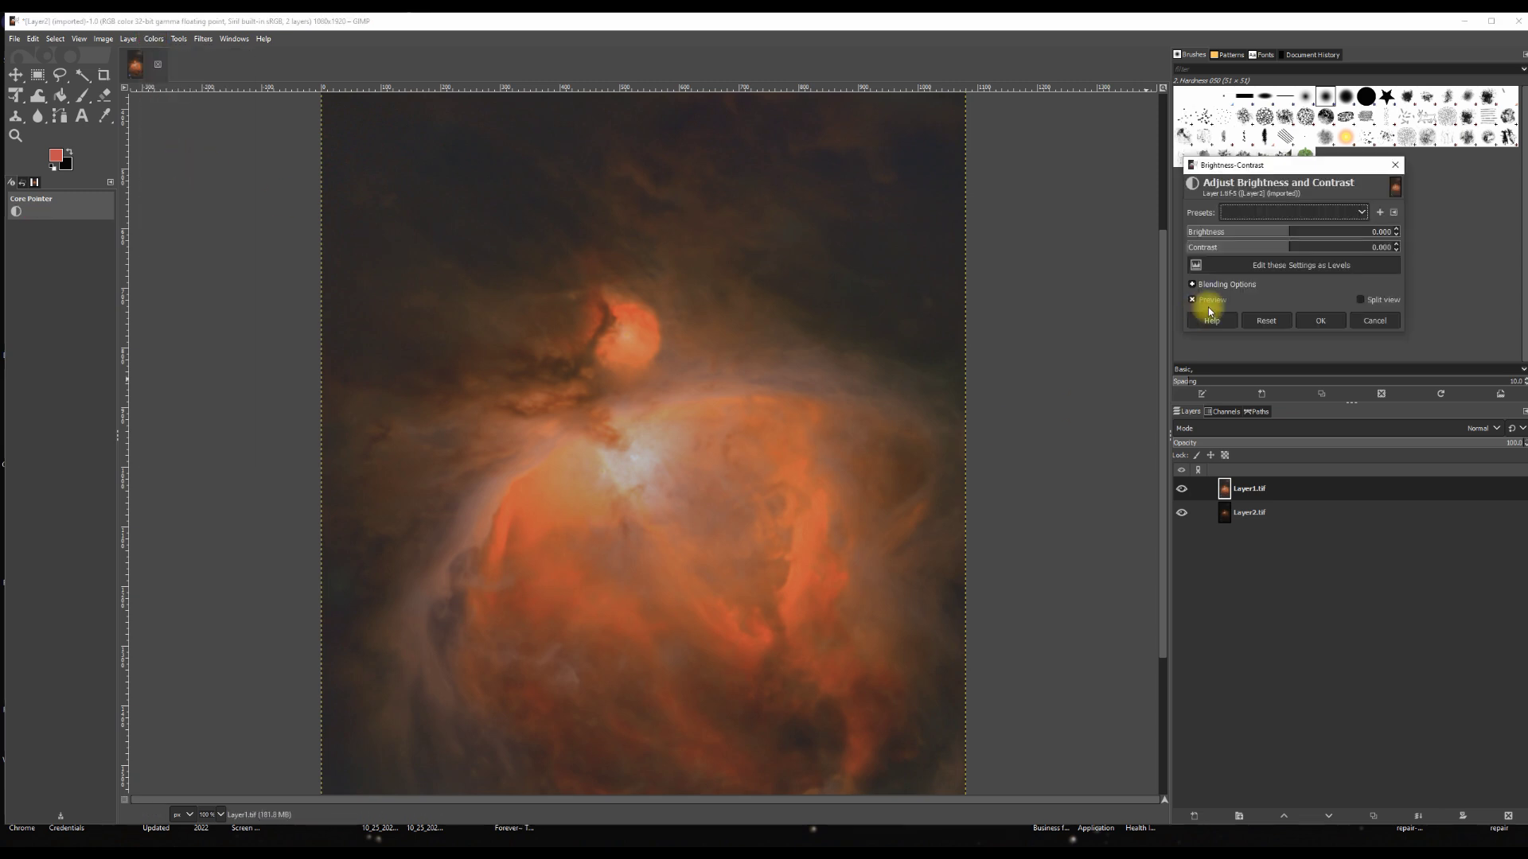
left_click(1287, 247)
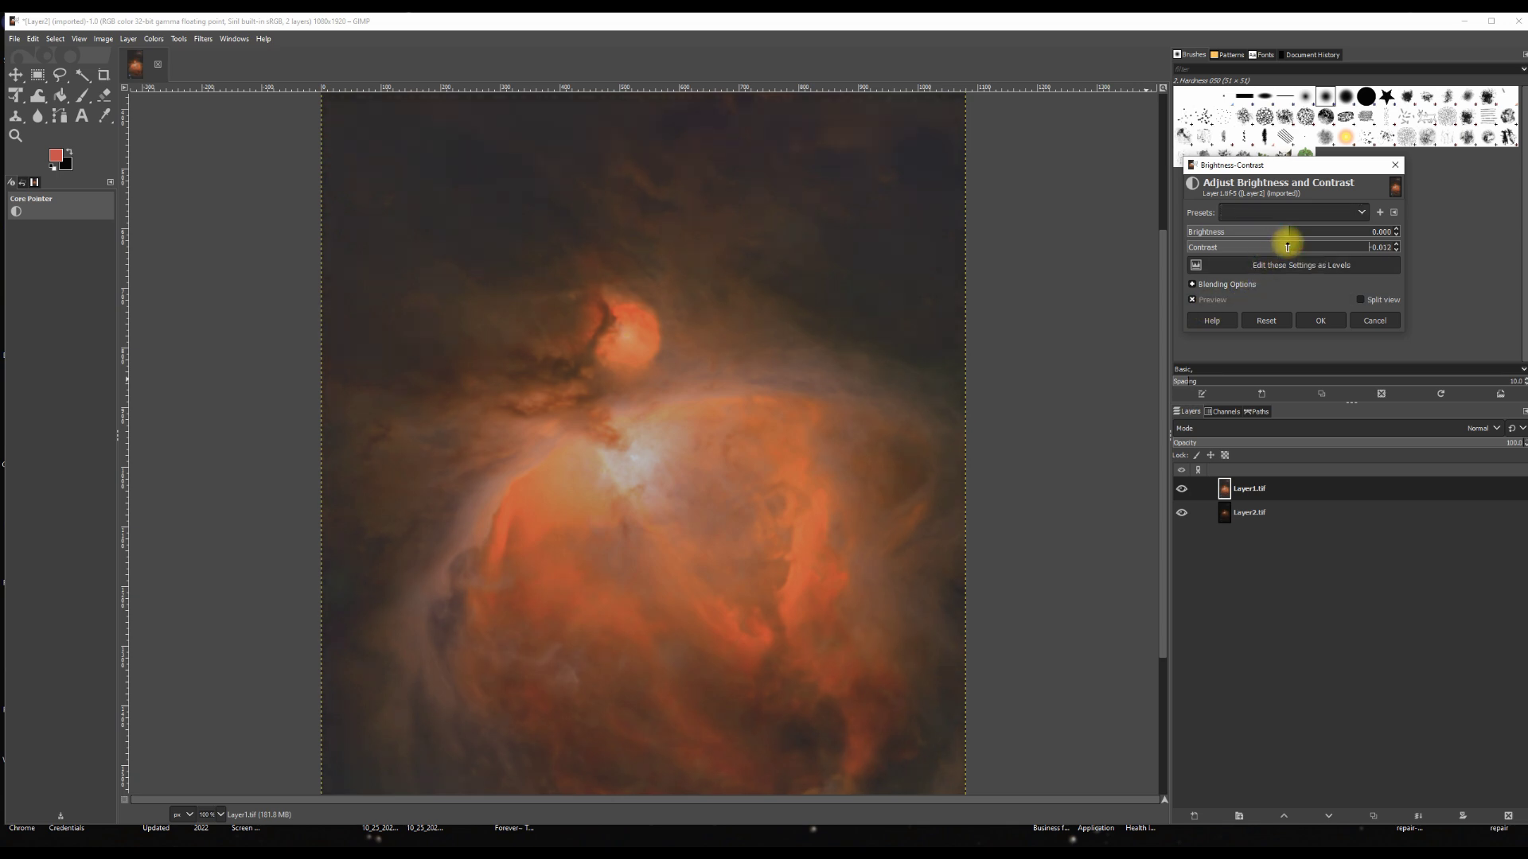
mouse_move(1286, 247)
left_mouse_down()
mouse_move(1332, 274)
mouse_move(1263, 275)
mouse_move(1279, 266)
left_mouse_up()
left_click(1265, 322)
left_click_drag(1288, 249, 1293, 251)
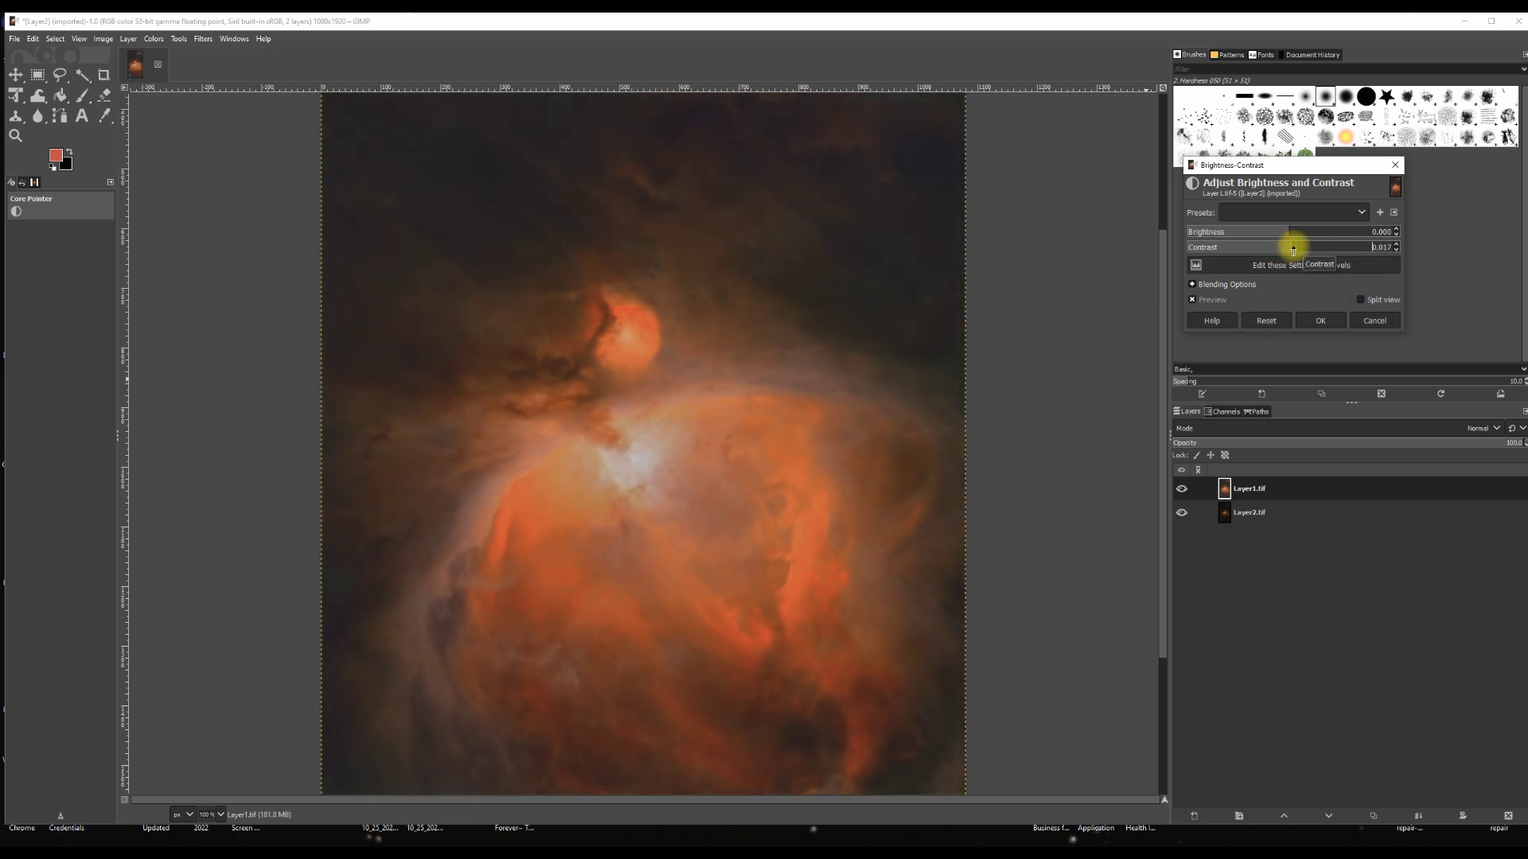
left_click(1319, 322)
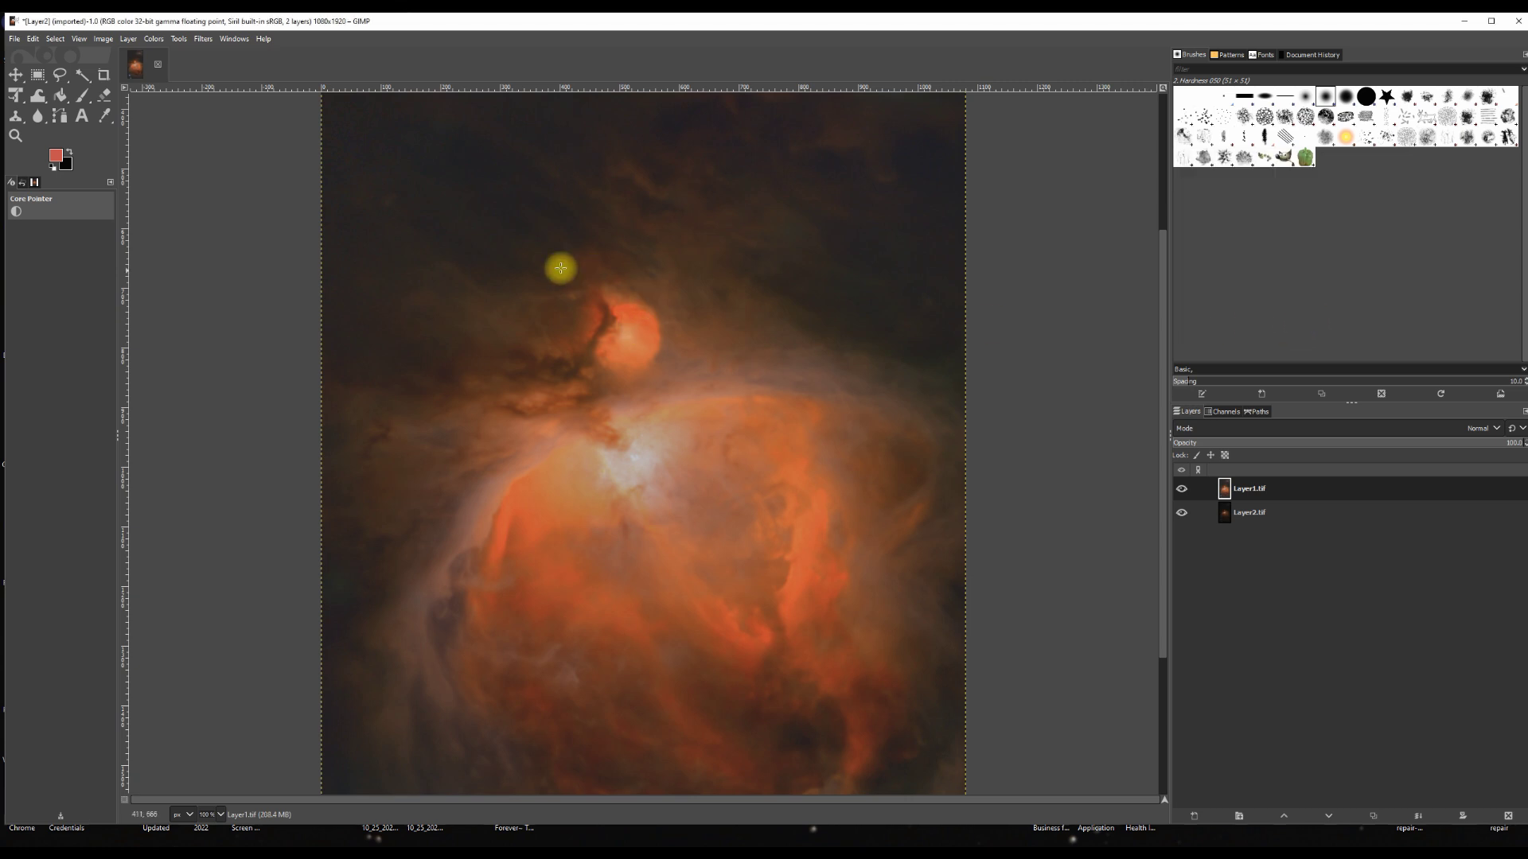
Step: Apply Unsharp Mask to Layer1.tif with radius 3.000 and amount about 1.2
left_click(206, 41)
left_click(208, 40)
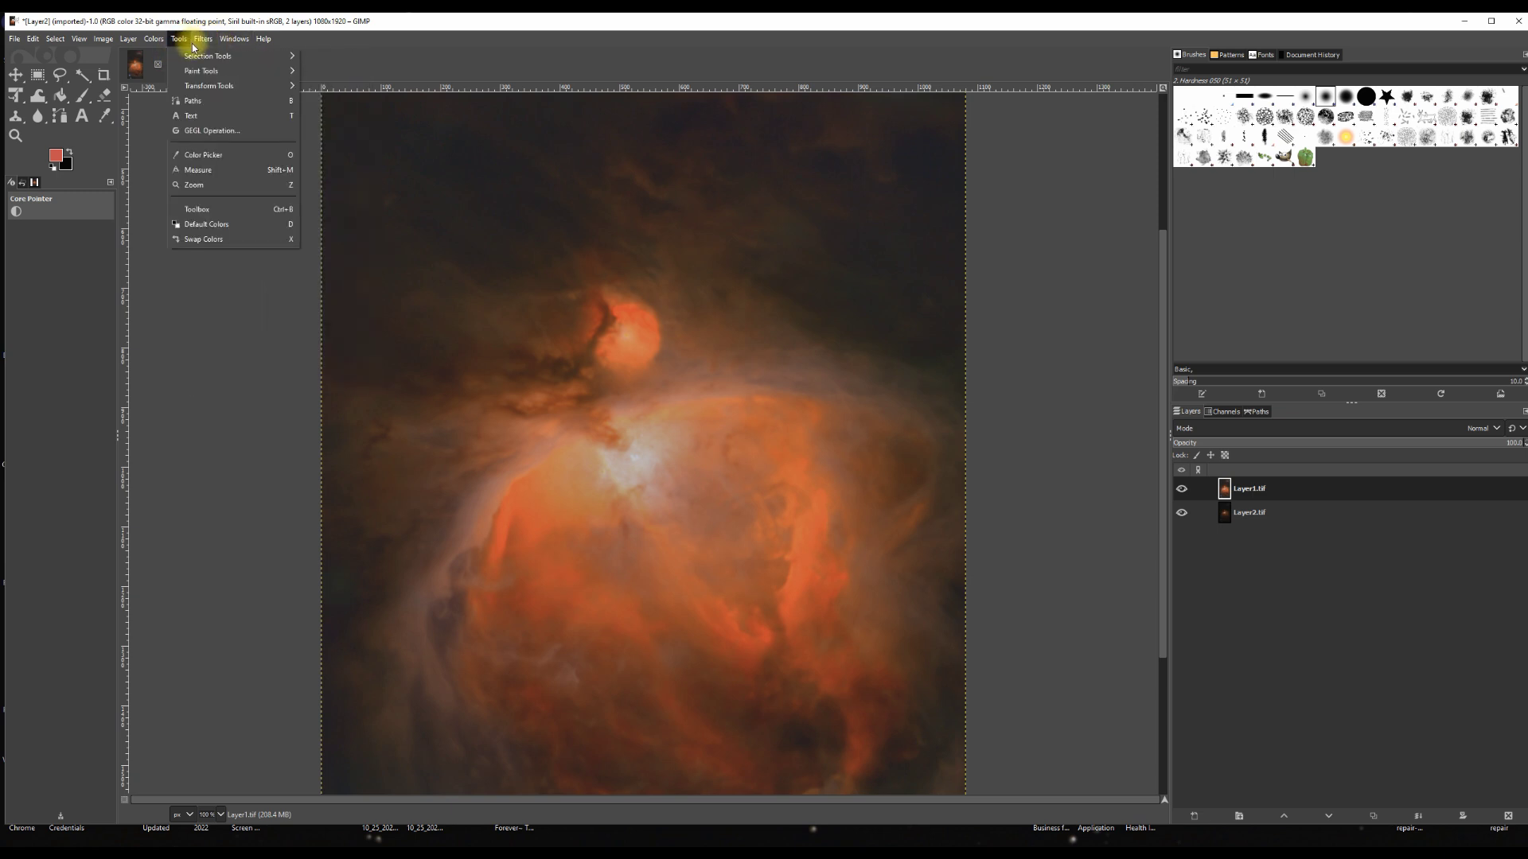
left_click(201, 39)
mouse_move(233, 147)
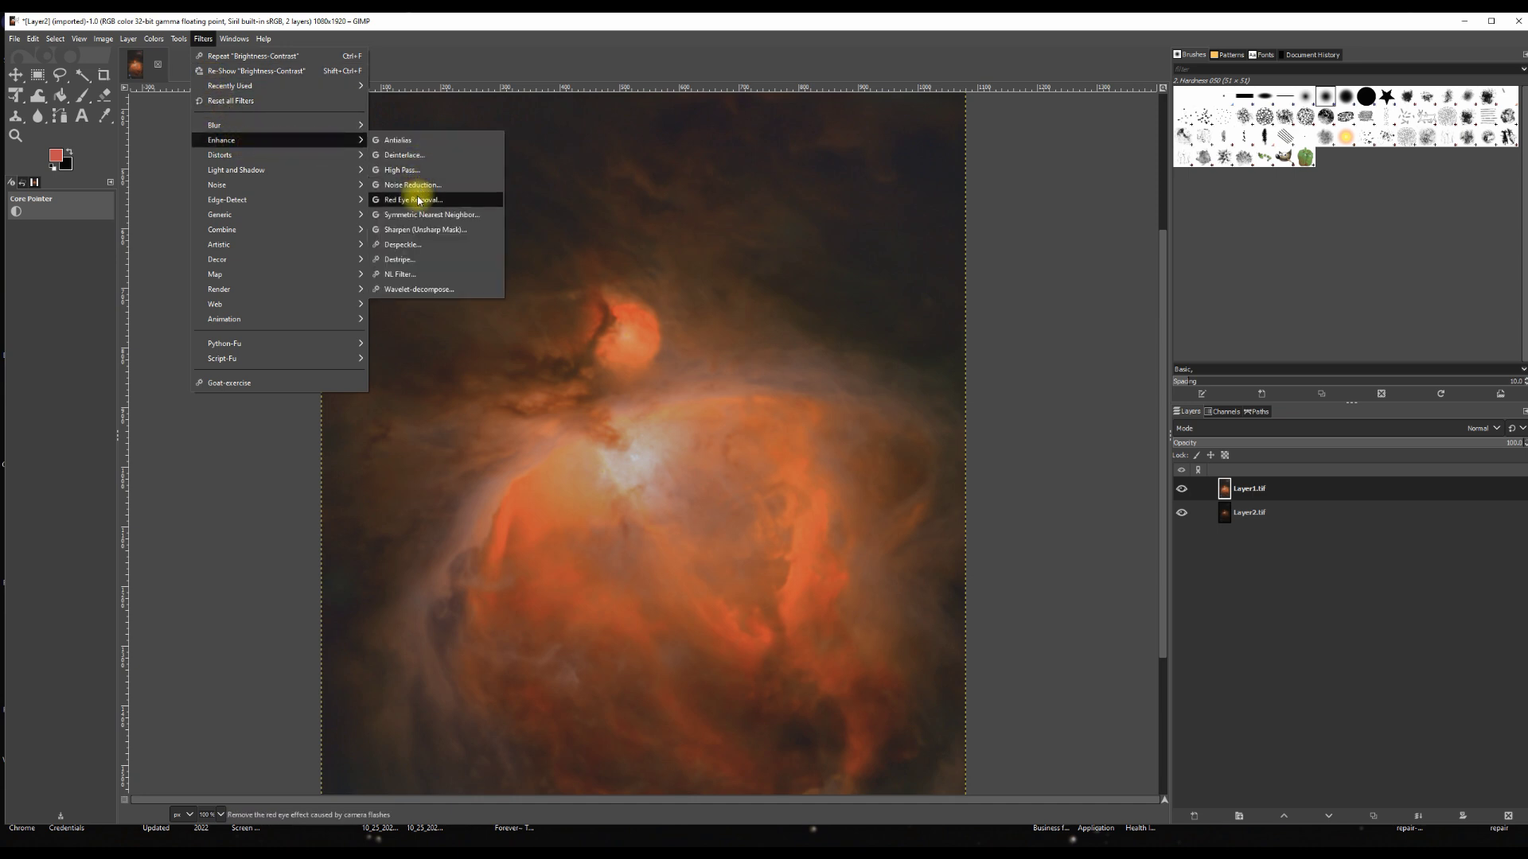
left_click(413, 231)
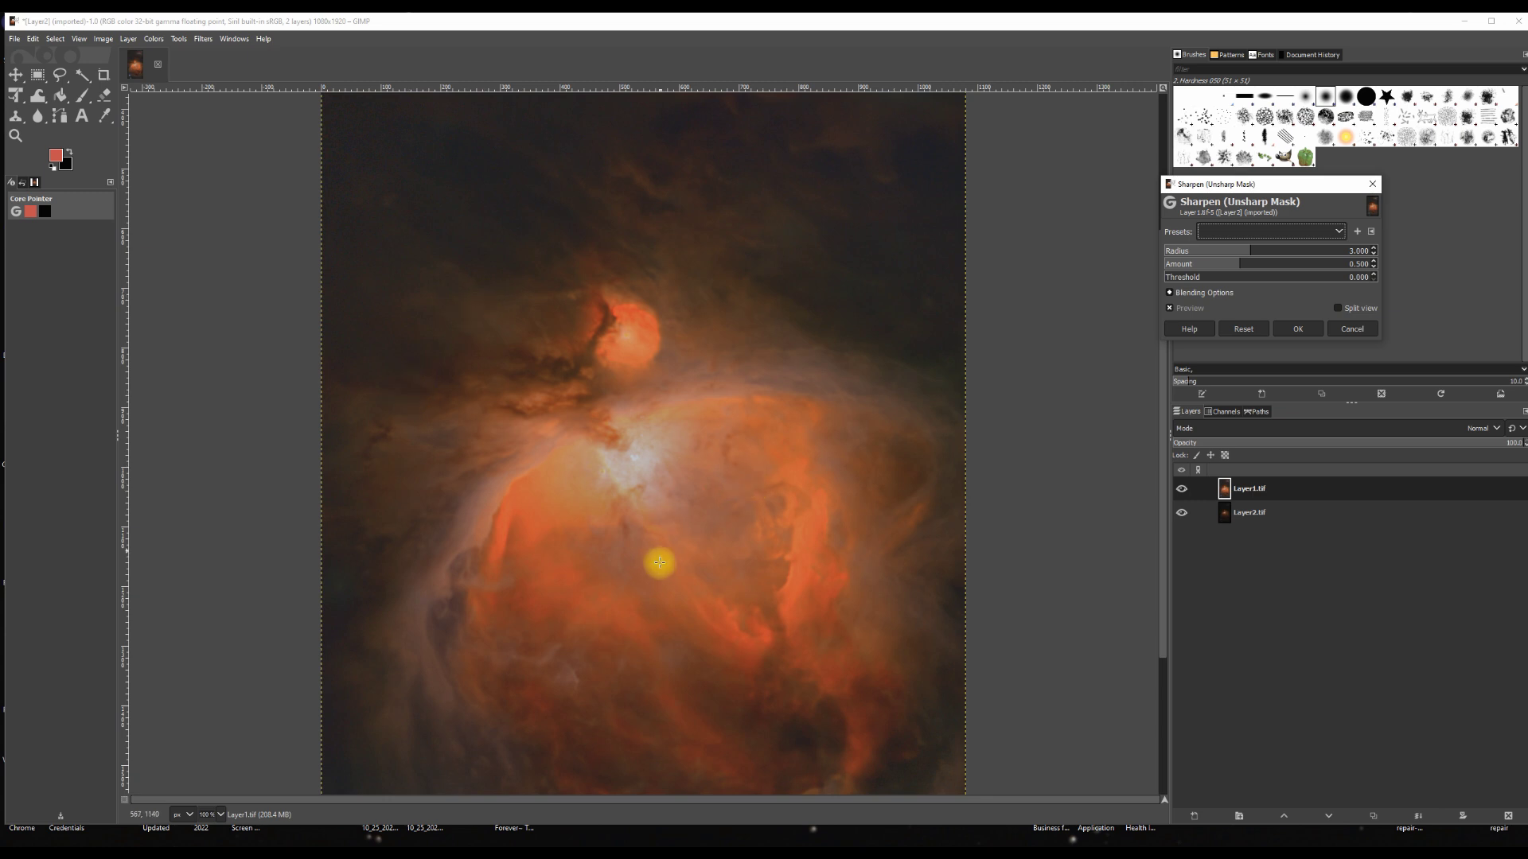
left_click(1243, 264)
left_click_drag(1245, 264, 1206, 277)
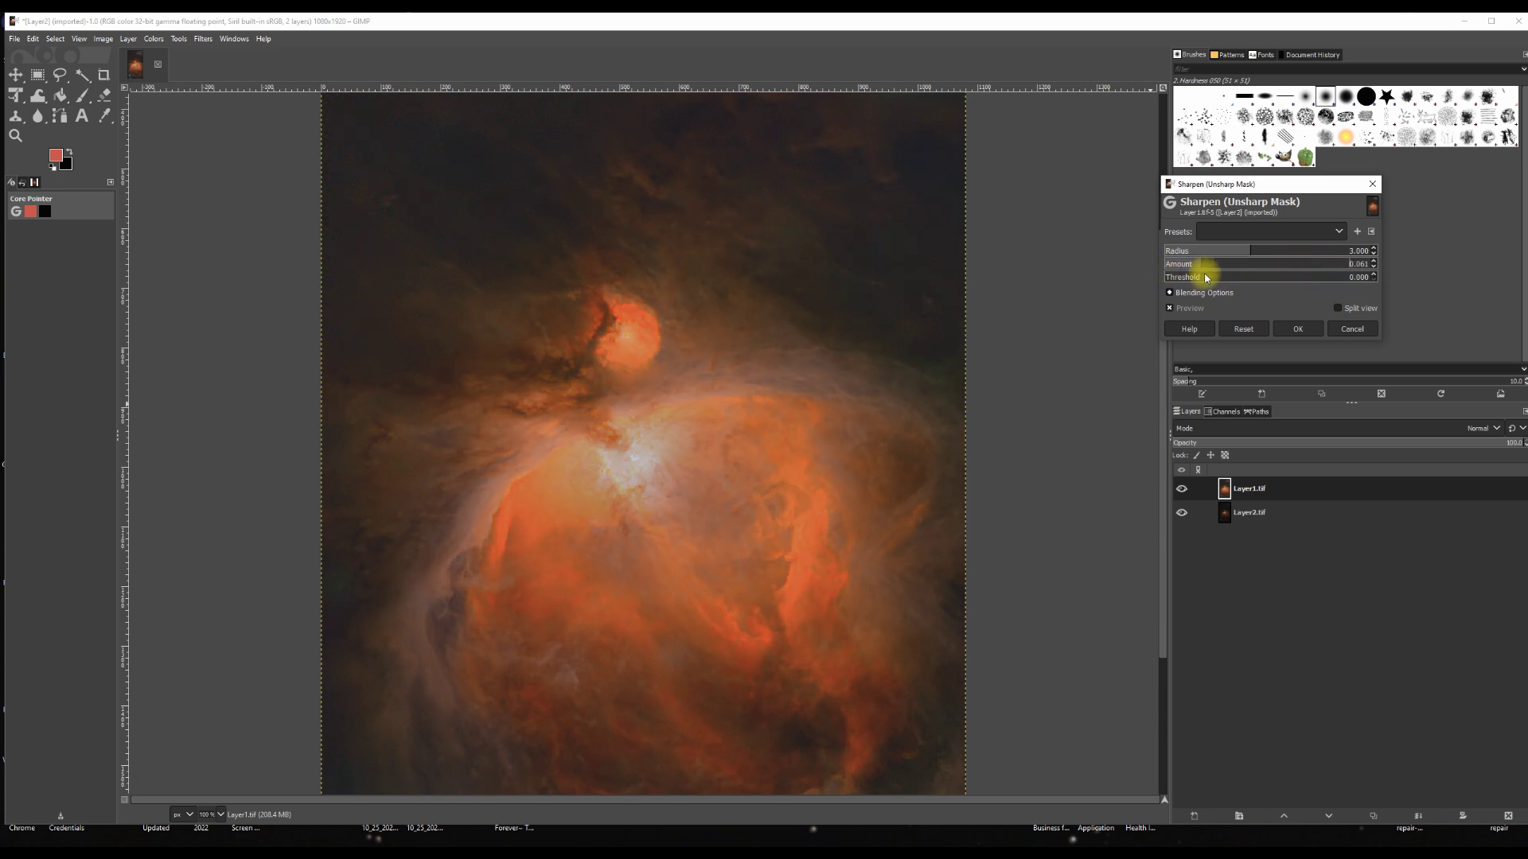
left_click(1246, 329)
left_click_drag(1239, 264, 1270, 274)
left_click(1309, 330)
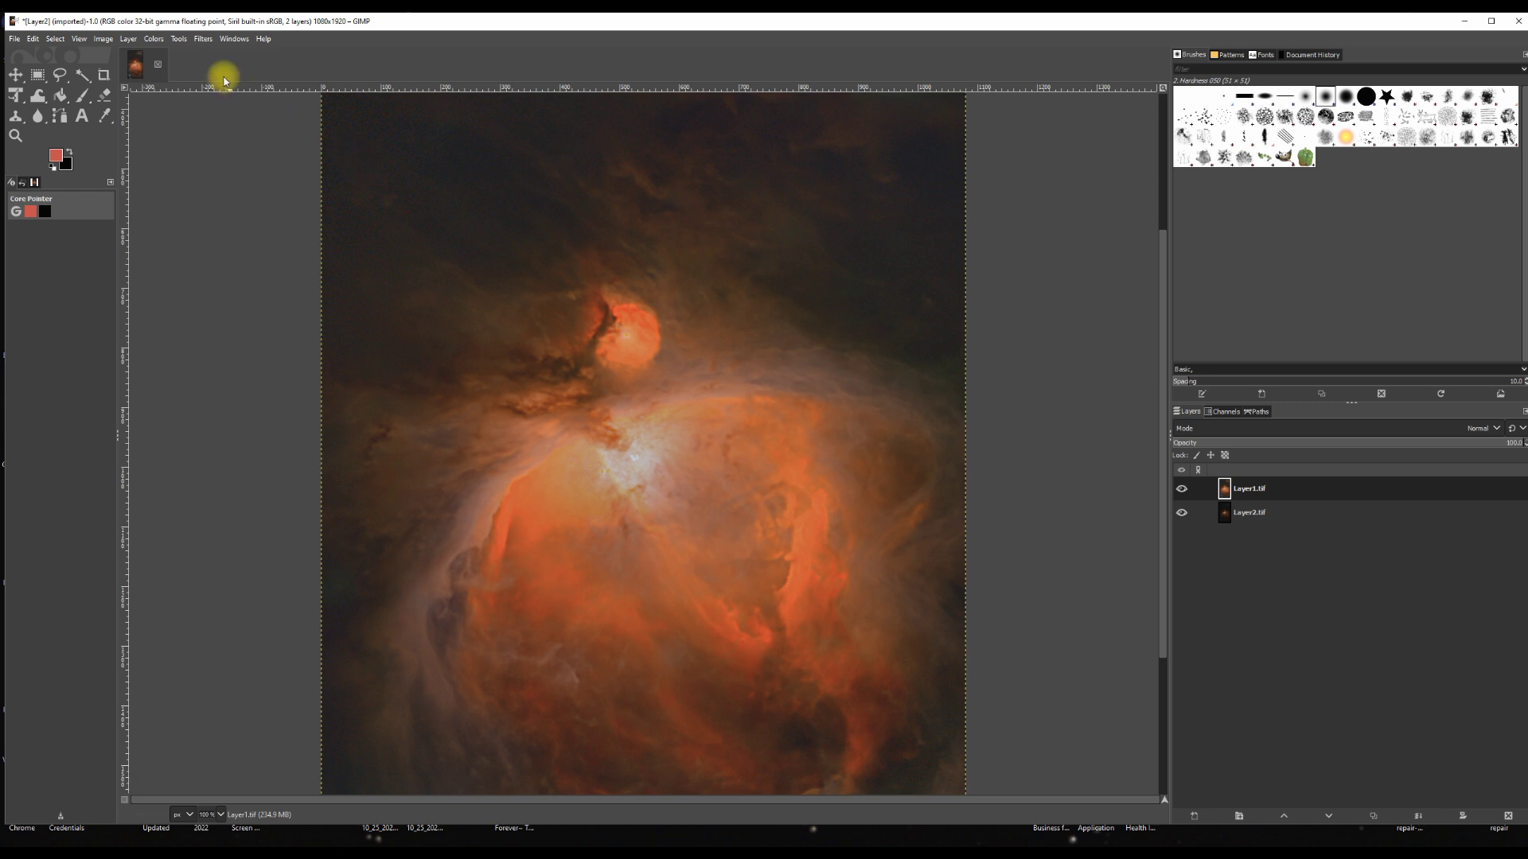
Step: Add a White (full opacity) layer mask to Layer1.tif
left_click(130, 40)
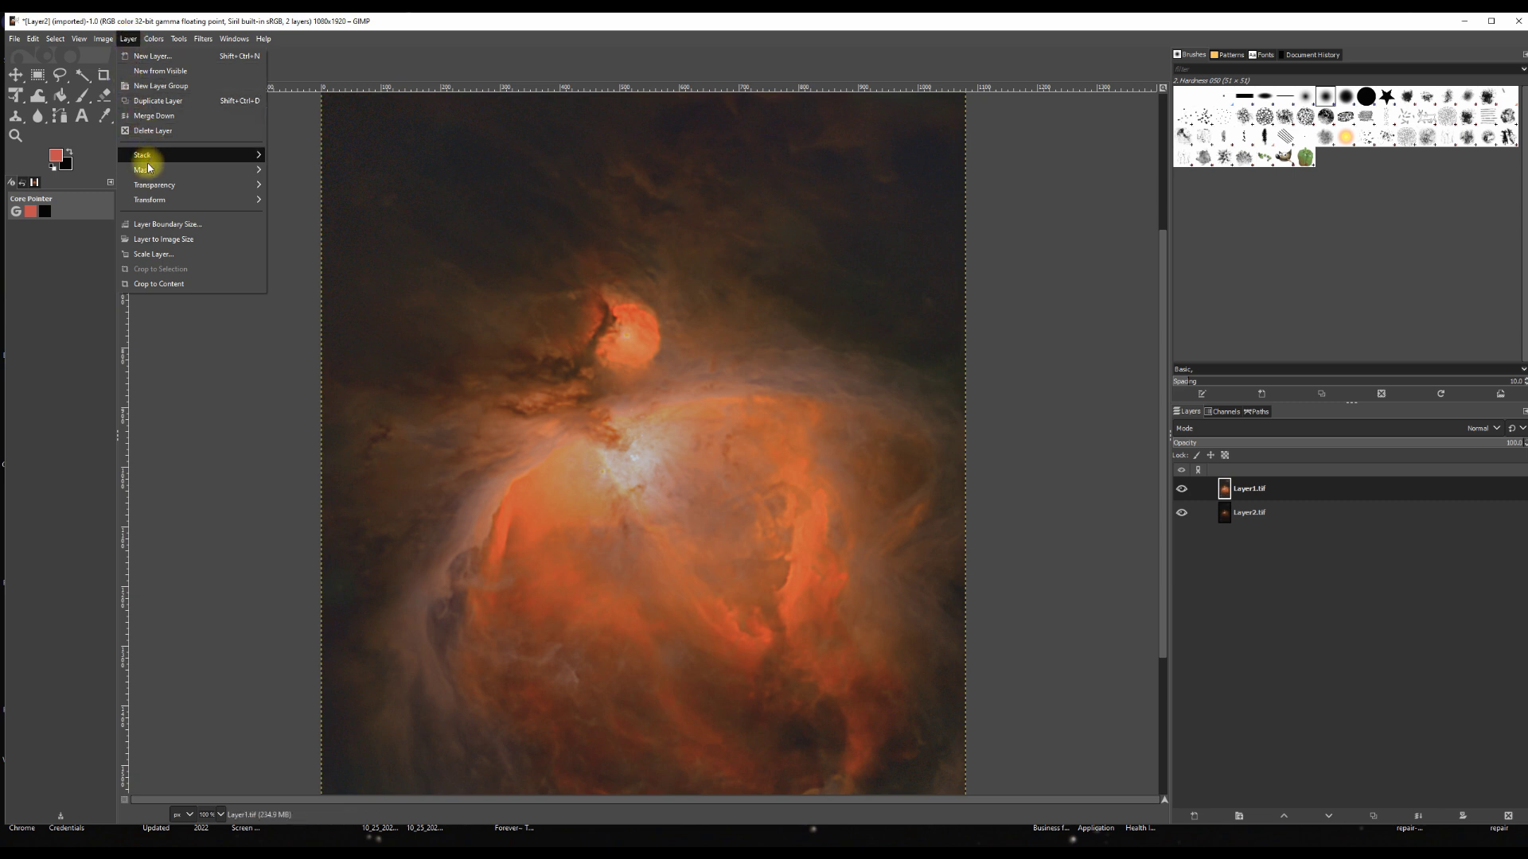
mouse_move(147, 171)
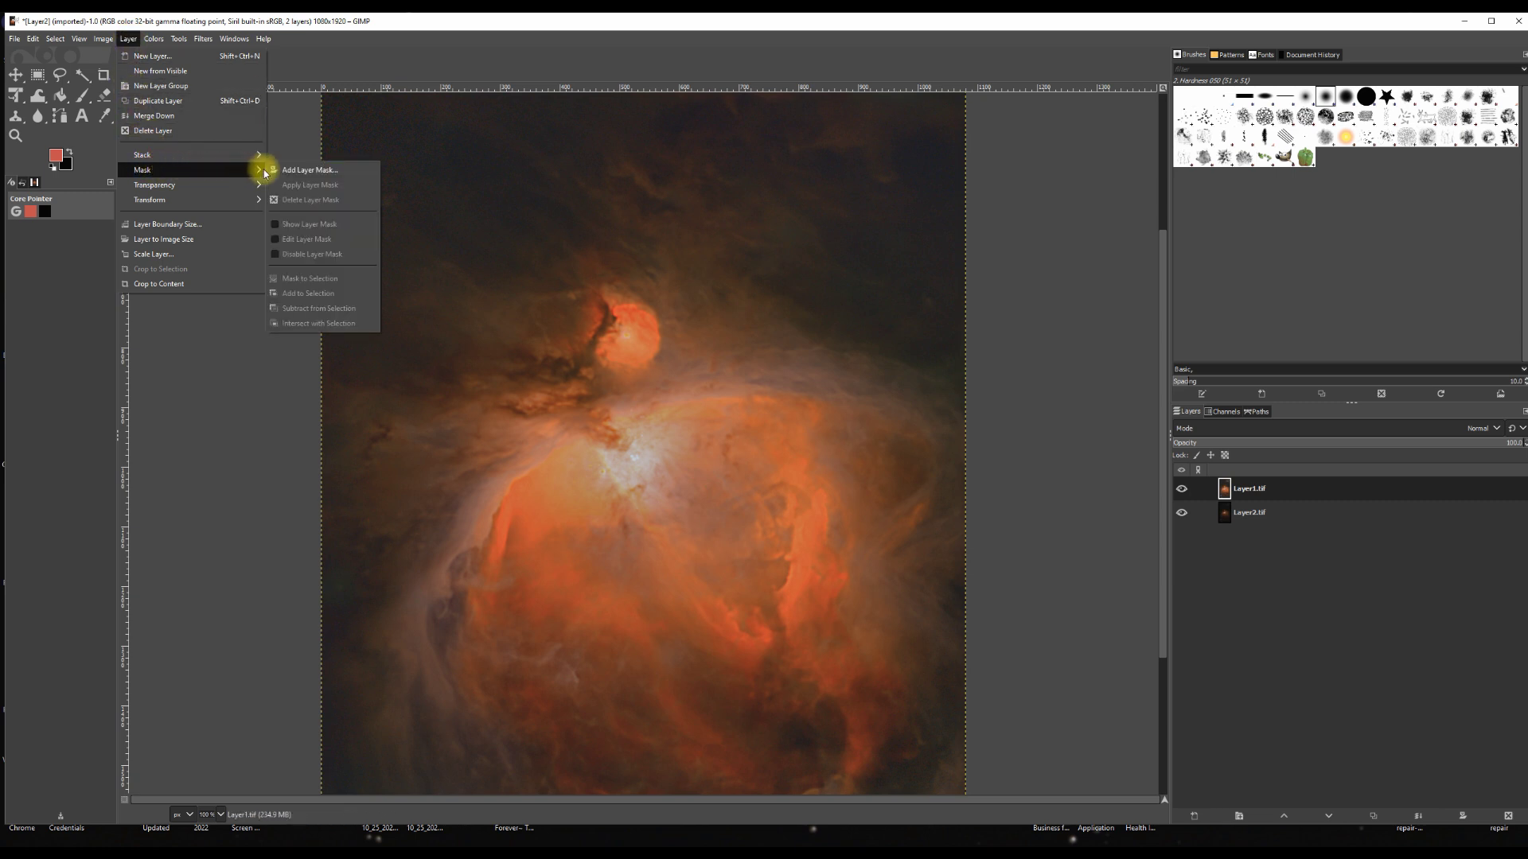
left_click(297, 171)
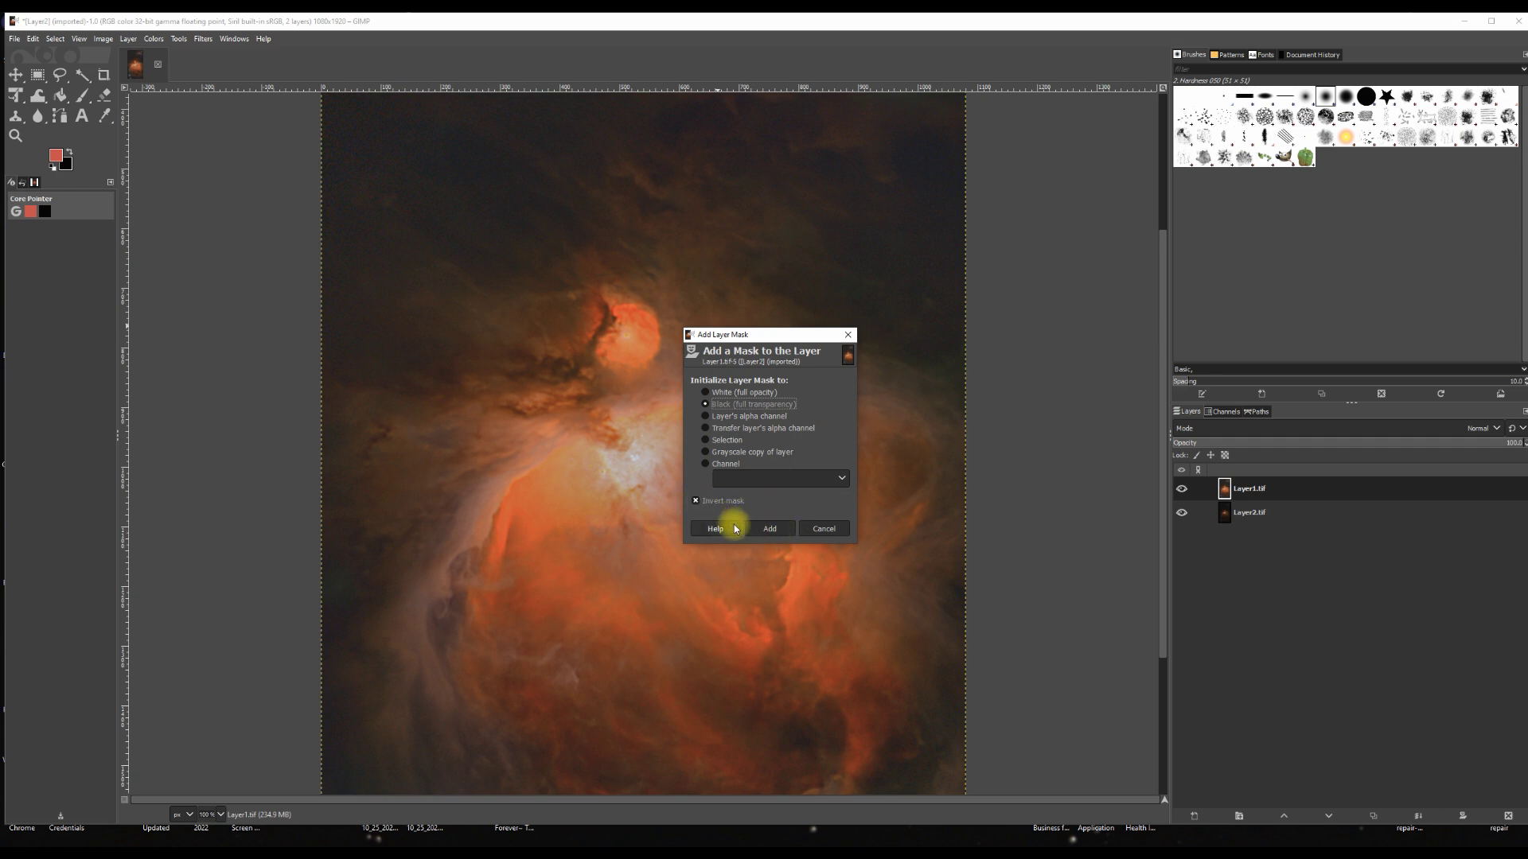
left_click(774, 525)
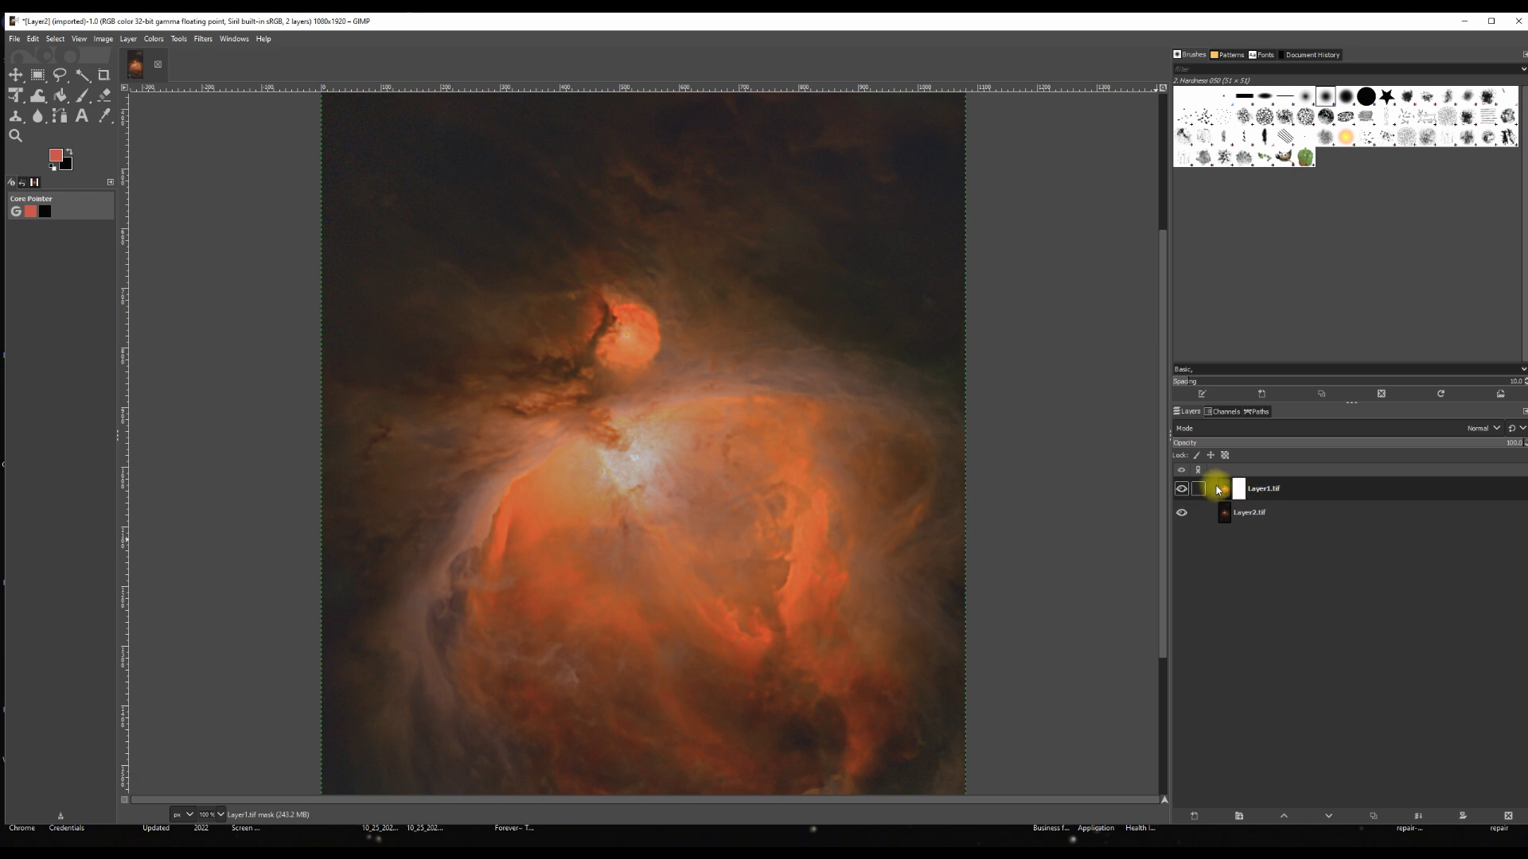
Step: With black as background colour, erase Layer1.tif's mask over the bright Trapezium core
left_click(69, 167)
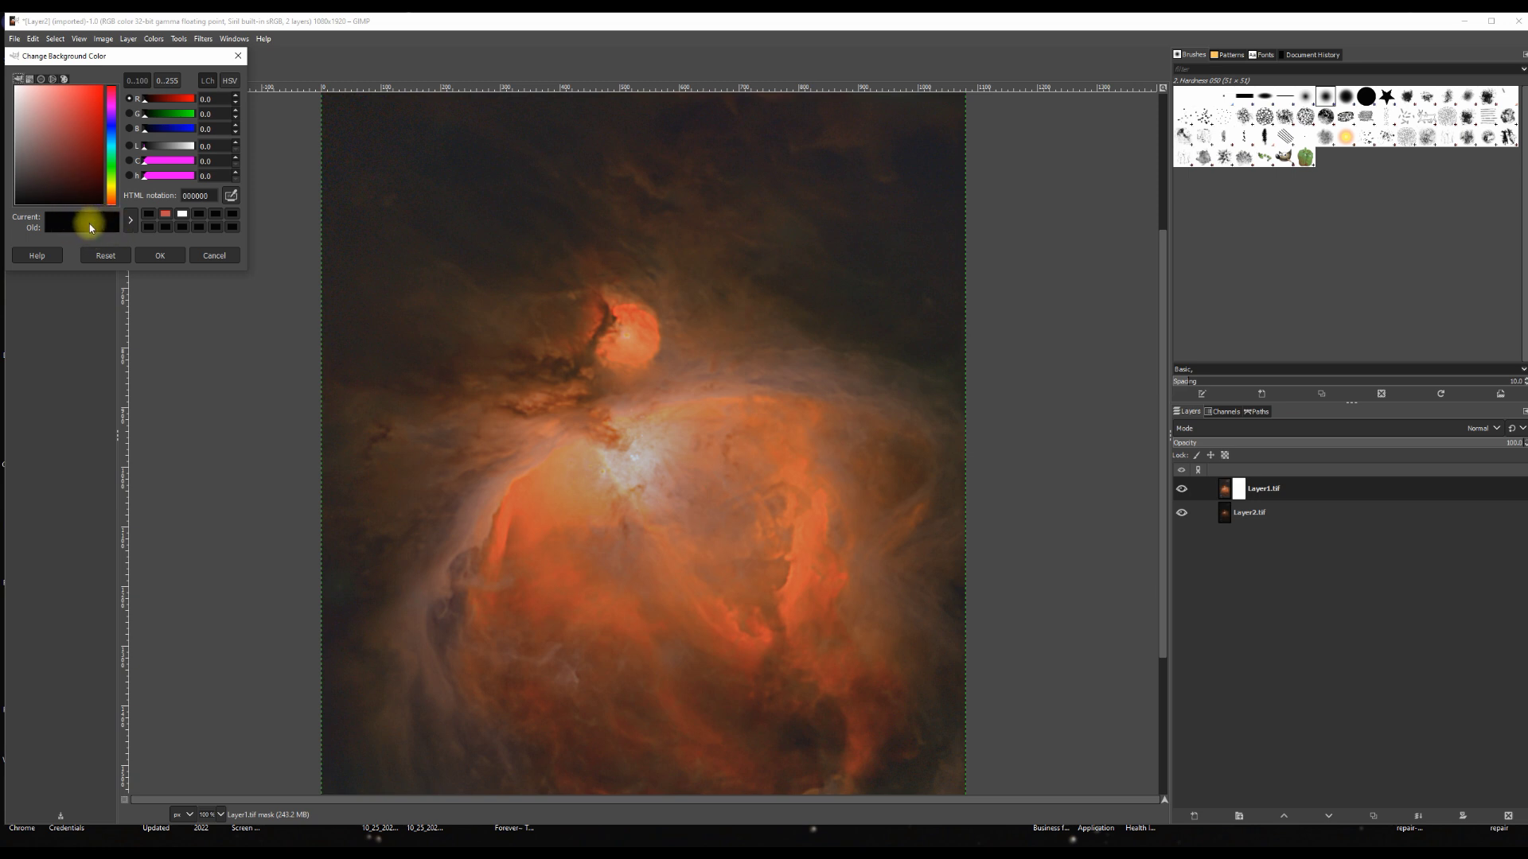
left_click(159, 255)
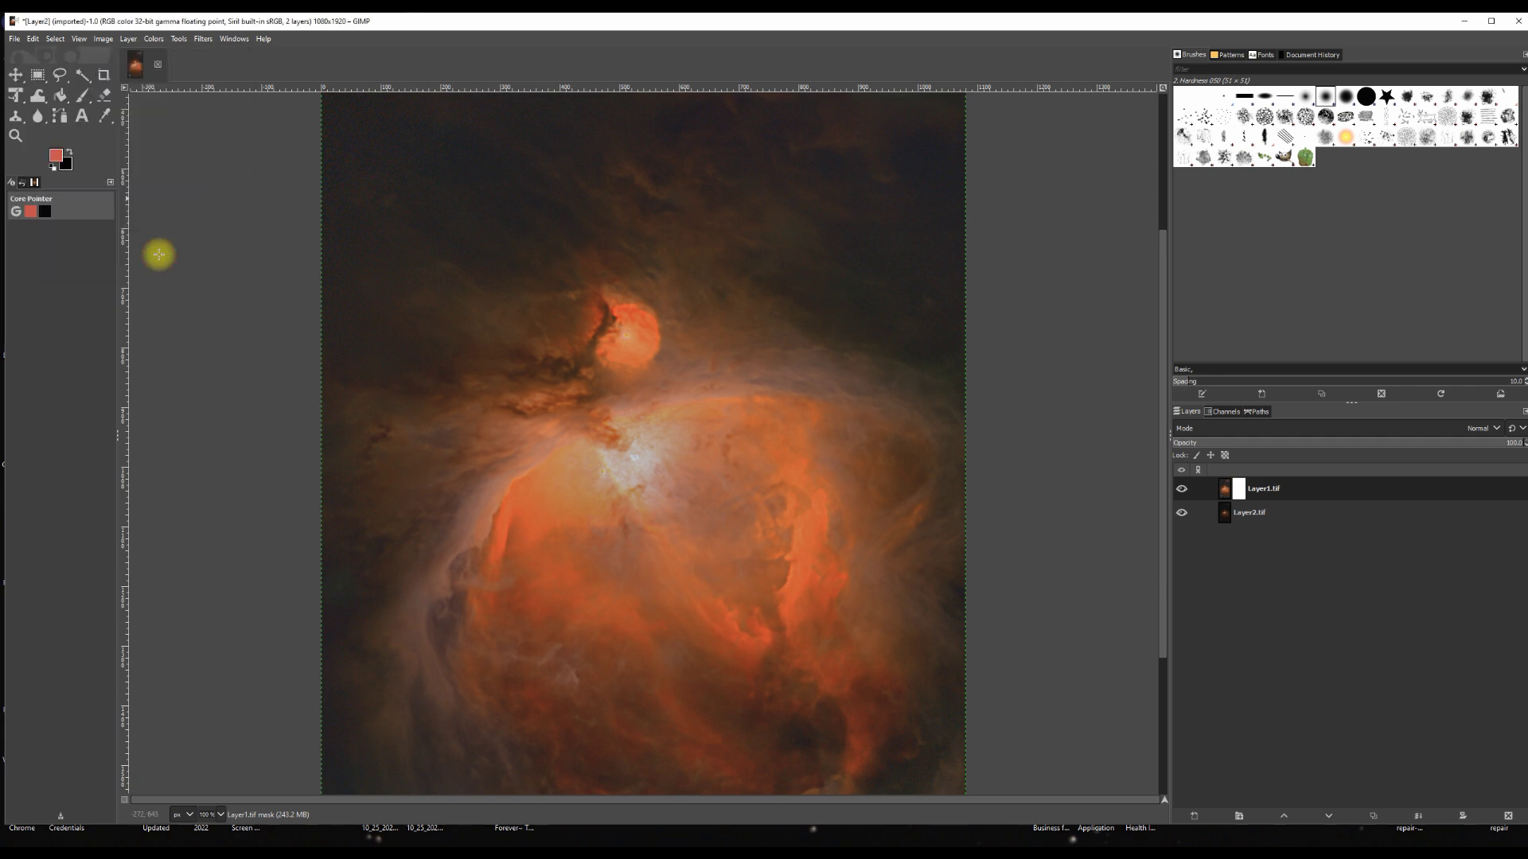
left_click(105, 97)
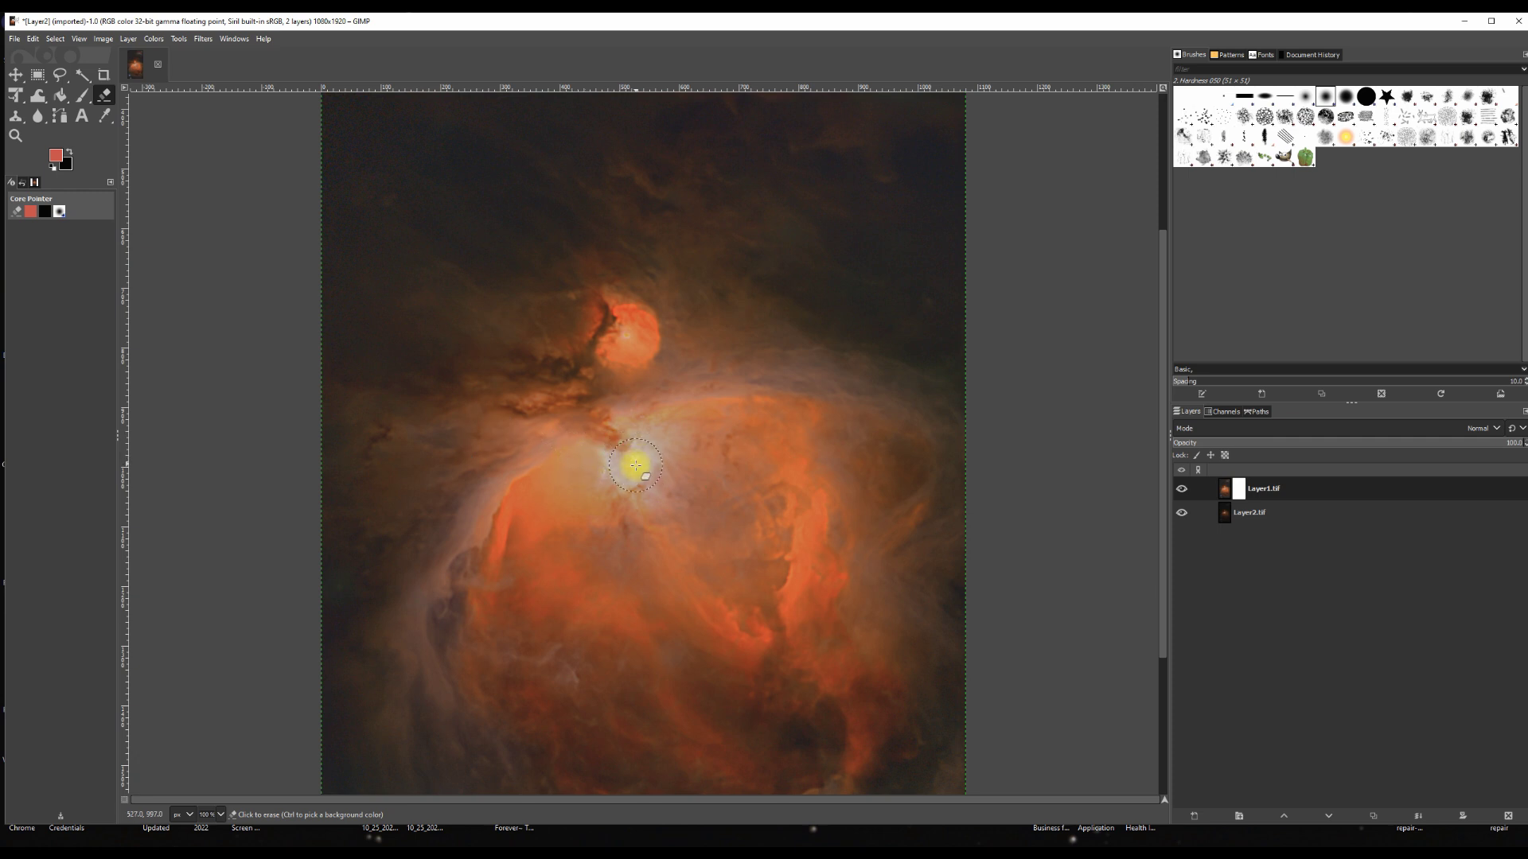
left_click(631, 455)
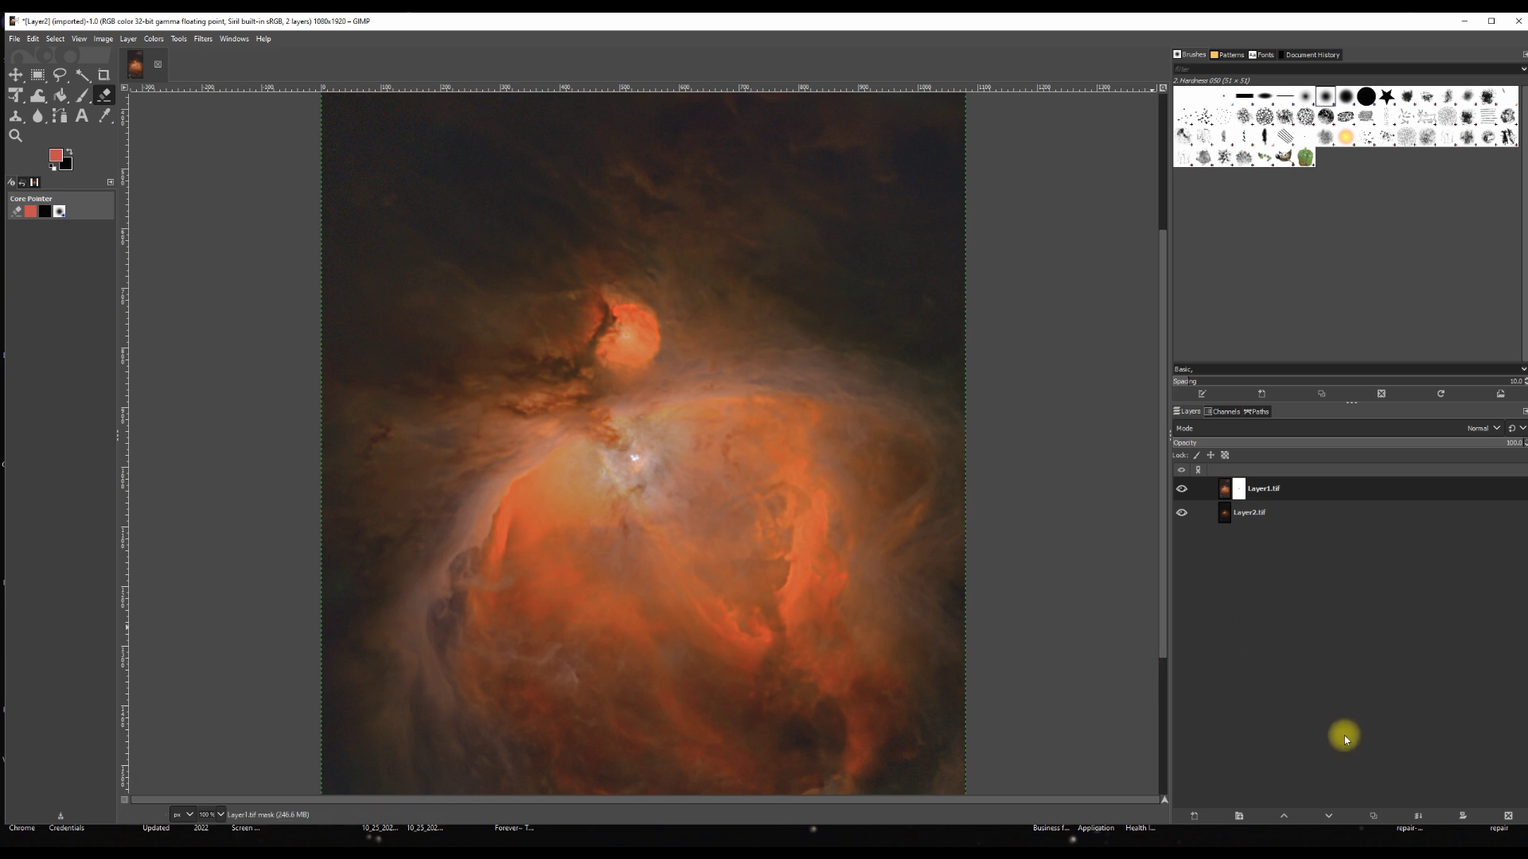
Step: Merge Layer1.tif down into Layer2.tif with the Layers panel's Merge Down
left_click(1419, 816)
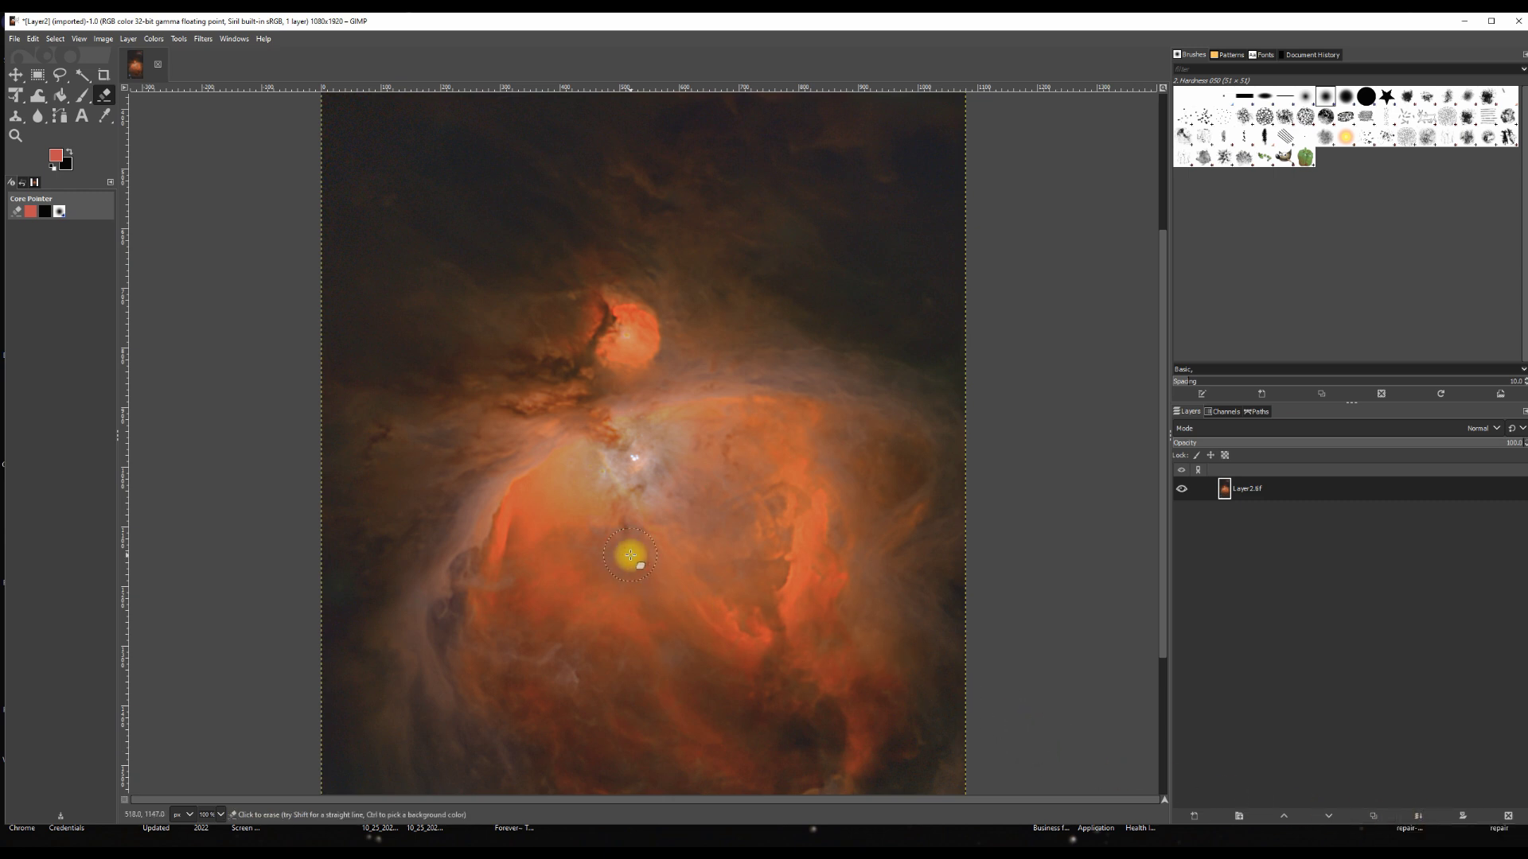